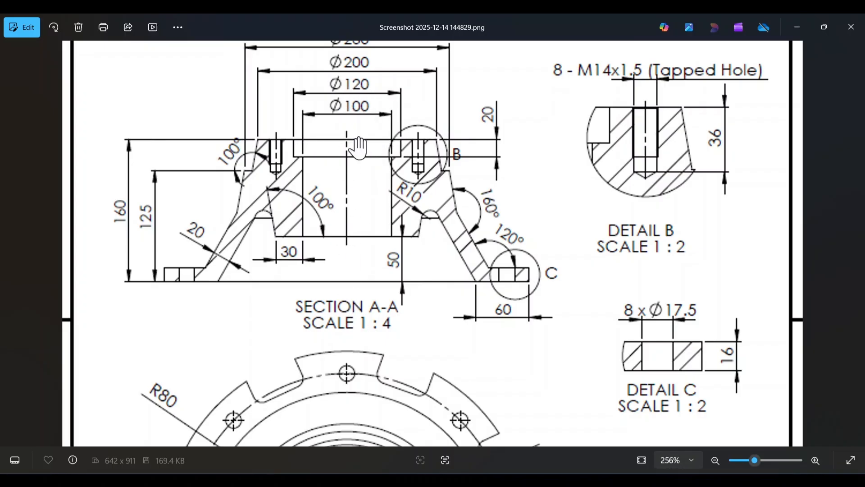
Examine the tapered mounting hub drawing, including section A-A, the plan view, details B, C and D, and the material note
left_click_drag(407, 330, 458, 135)
left_click_drag(460, 184, 475, 369)
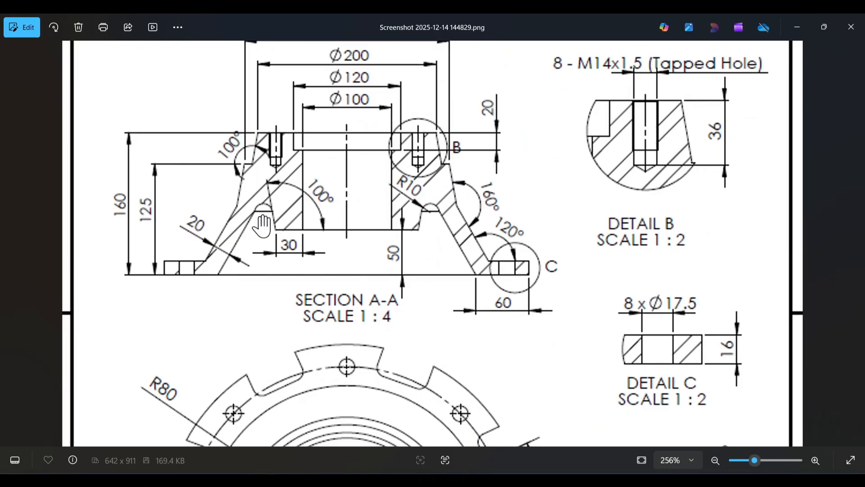
left_click_drag(342, 150, 341, 300)
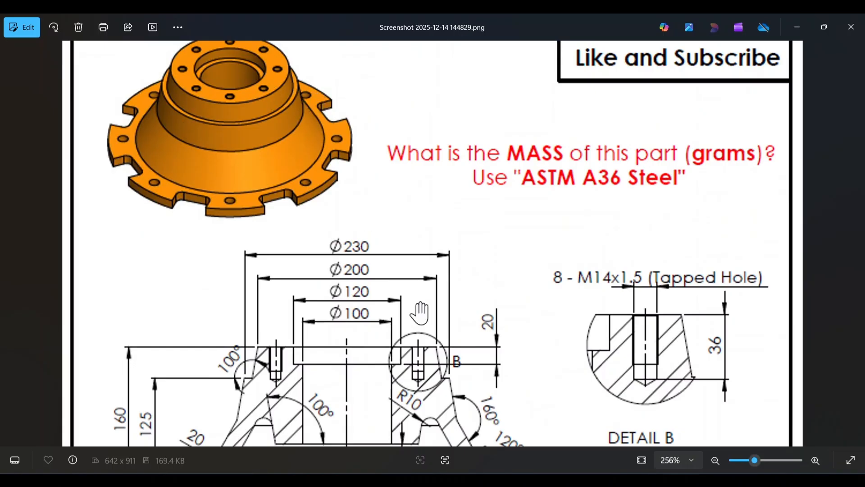
mouse_move(420, 312)
left_mouse_down()
mouse_move(414, 99)
mouse_move(421, 49)
left_mouse_up()
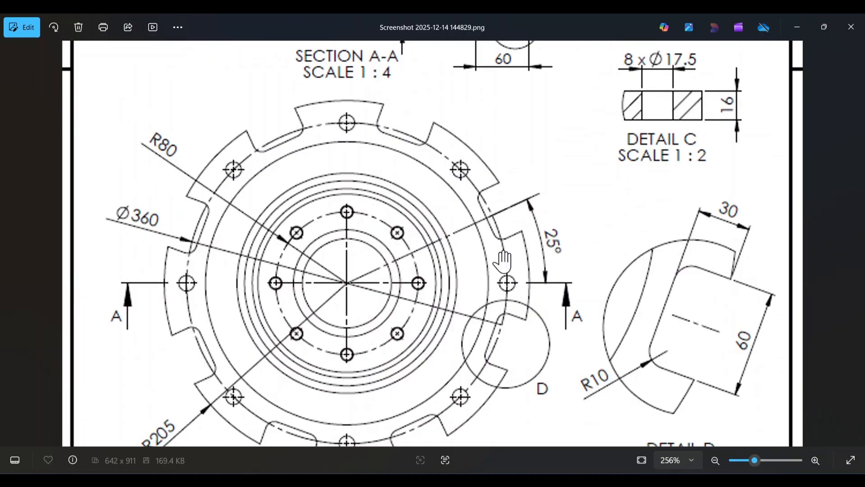
left_click_drag(418, 93, 401, 372)
left_click_drag(382, 130, 390, 336)
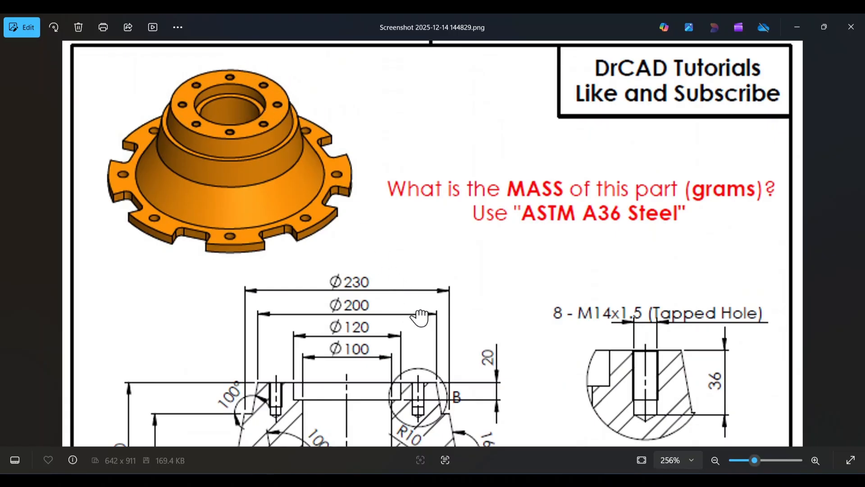
mouse_move(418, 318)
left_mouse_down()
mouse_move(392, 105)
mouse_move(409, 325)
left_mouse_up()
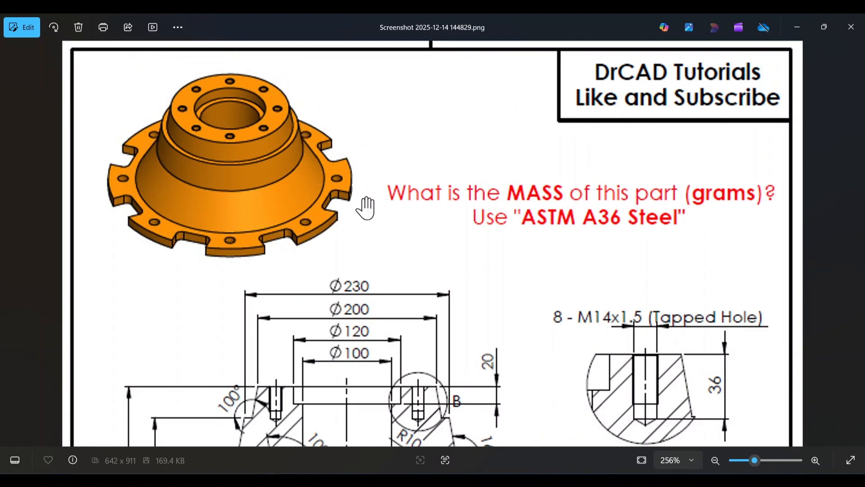
left_click_drag(446, 329, 433, 73)
mouse_move(436, 363)
left_mouse_down()
mouse_move(442, 100)
mouse_move(460, 356)
mouse_move(474, 346)
mouse_move(482, 135)
left_mouse_up()
scroll(511, 217, "down", 3)
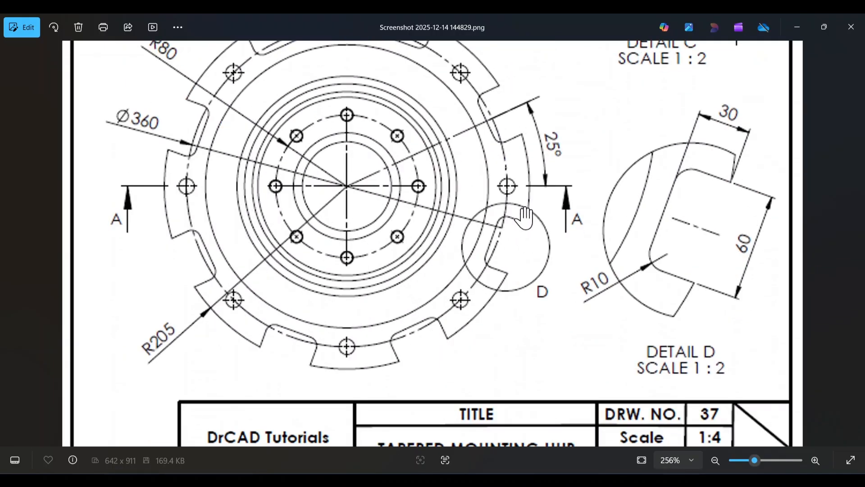
scroll(508, 119, "up", 1)
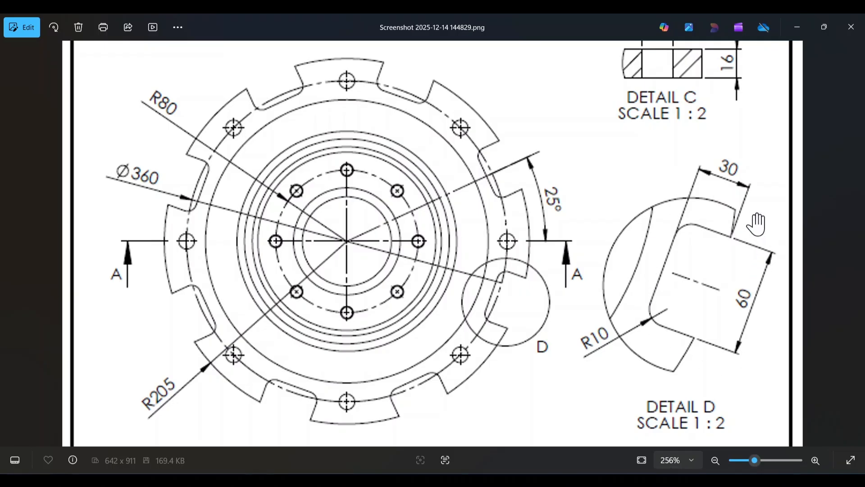
scroll(648, 228, "down", 5)
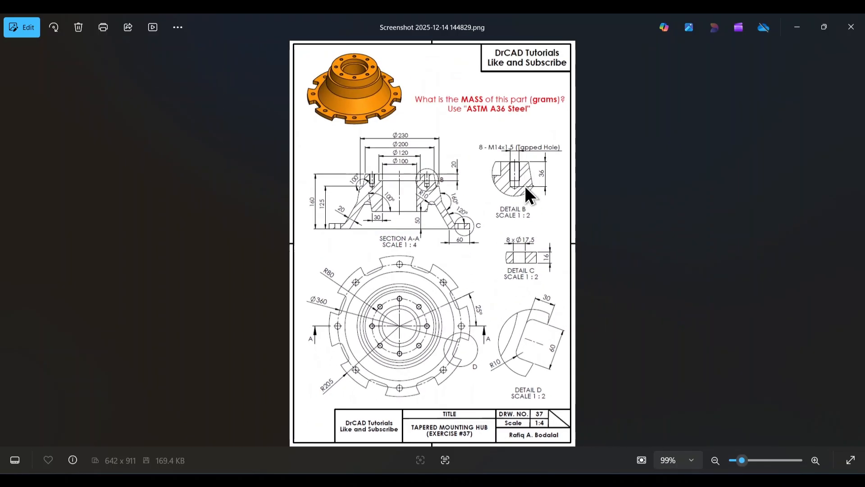
Switch to SOLIDWORKS and create a new part with the Plain White scene background
left_click(797, 27)
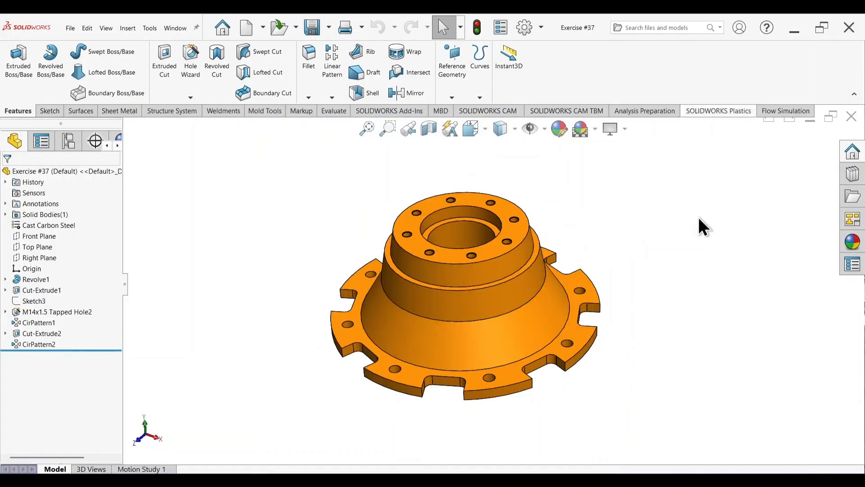
middle_click_drag(656, 308, 687, 313)
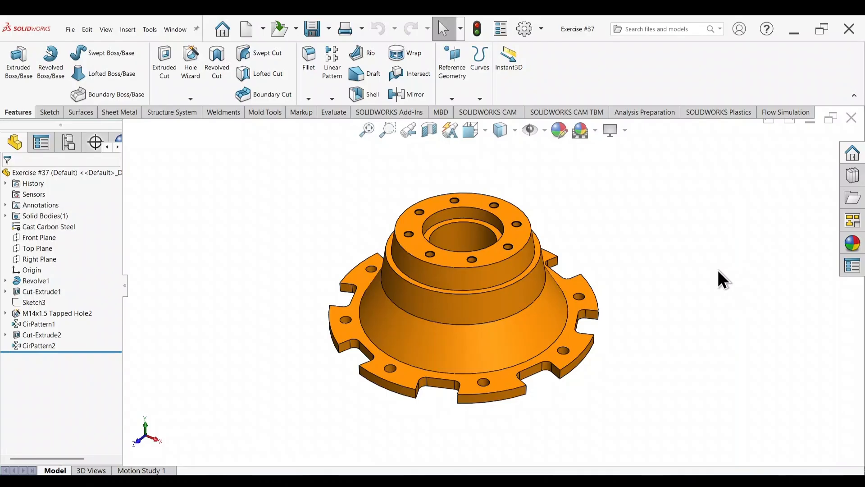
left_click(247, 30)
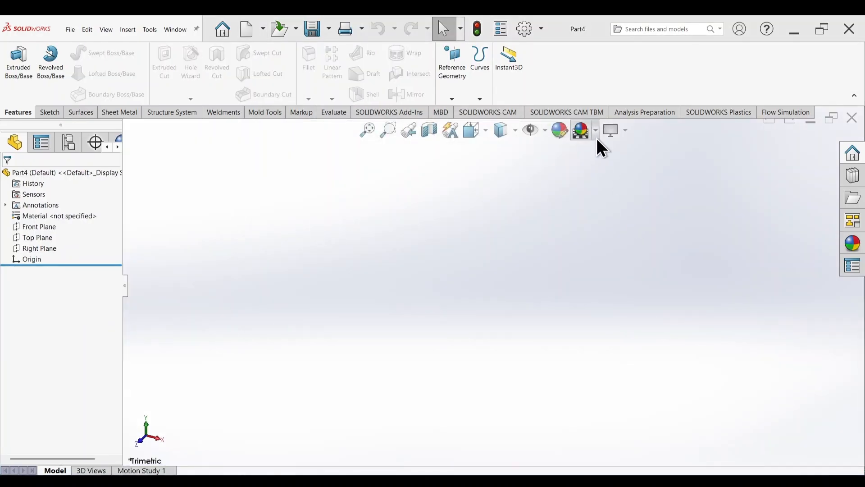
left_click(596, 133)
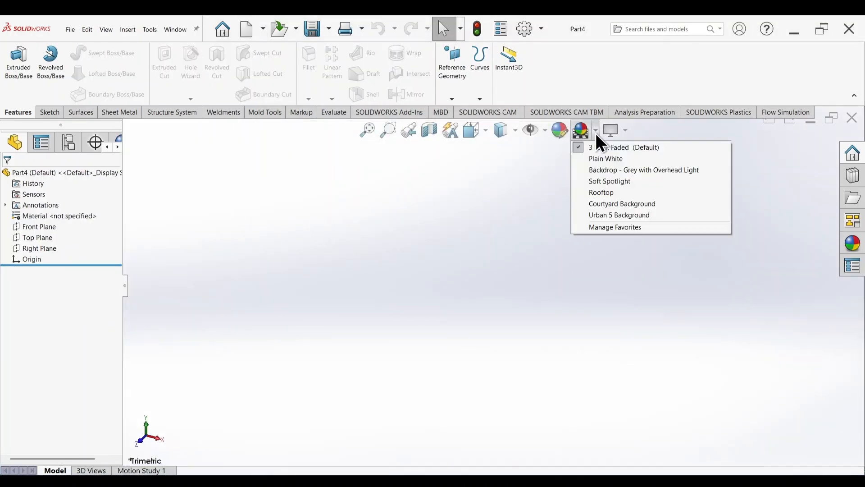
left_click(596, 160)
Copy the hub drawing image from the Photos viewer into the new part and place it beside the modelling area
key("alt+Tab")
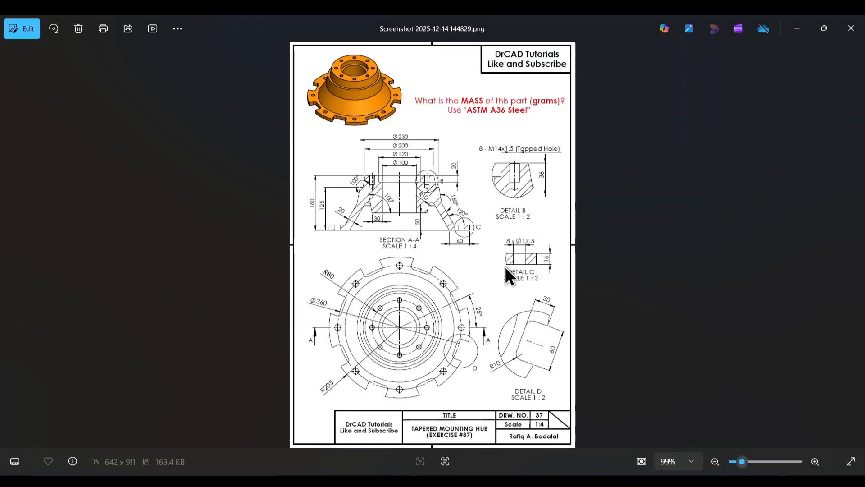
key("ctrl+c")
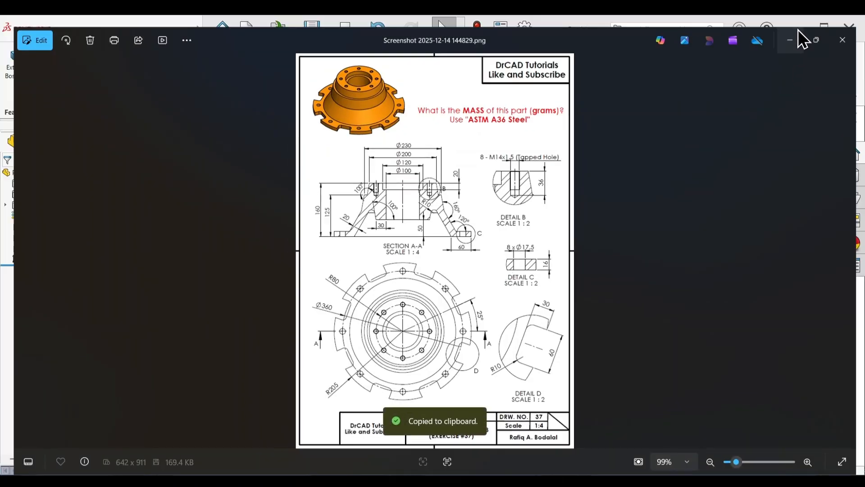
left_click(797, 28)
key("ctrl+v")
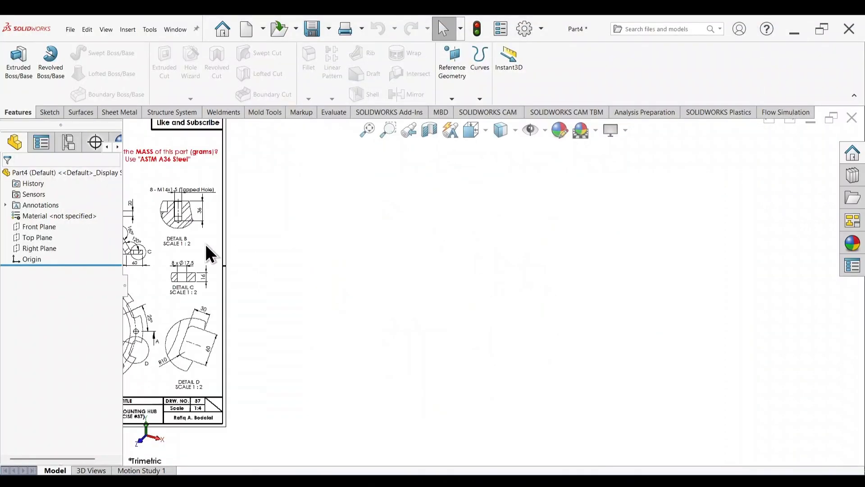
left_click_drag(206, 246, 460, 284)
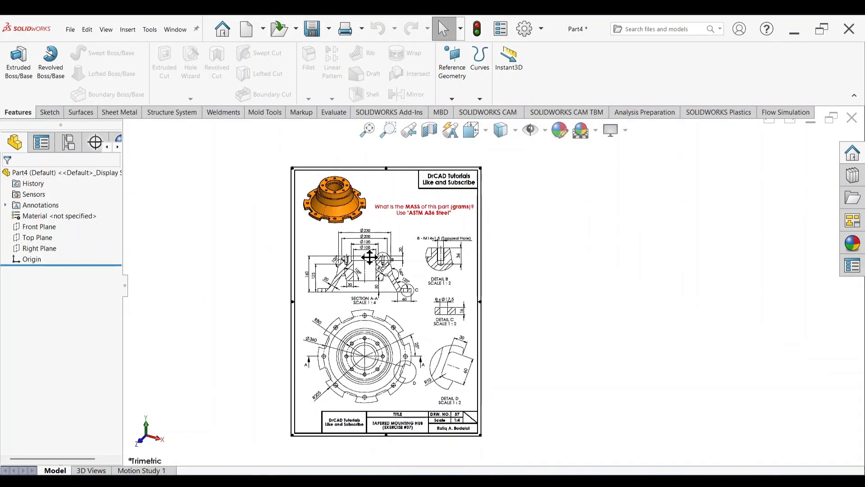
scroll(366, 255, "up", 6)
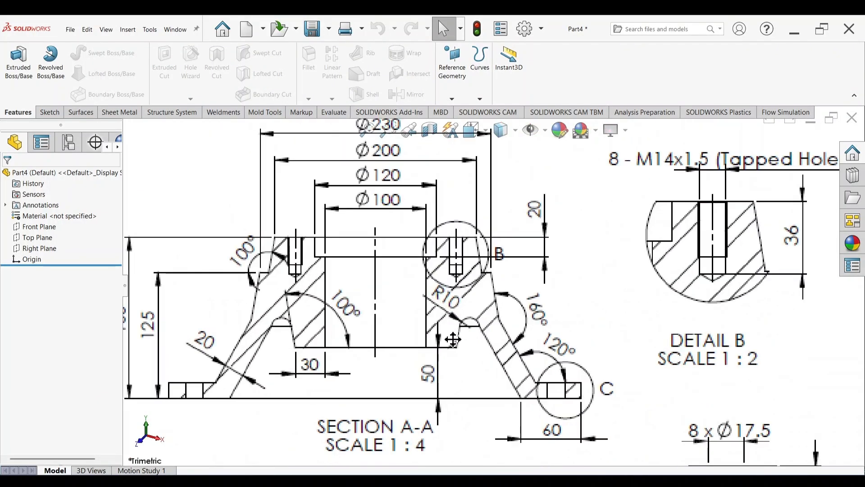
scroll(452, 339, "down", 2)
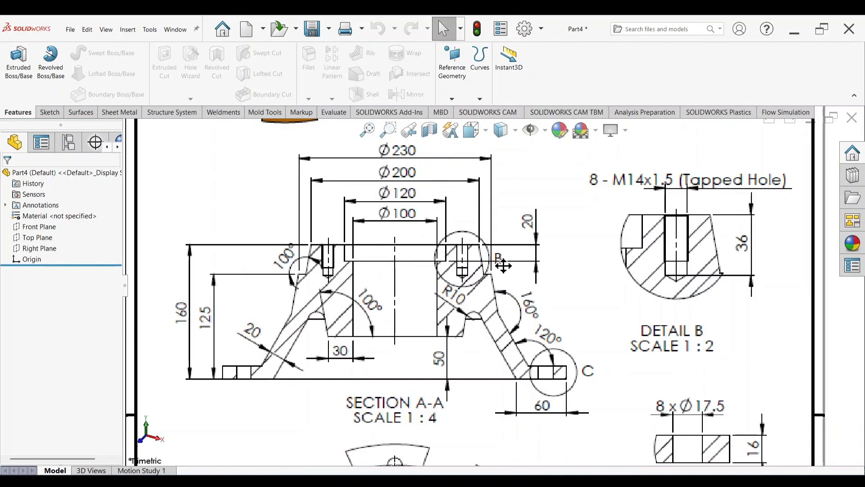
scroll(635, 272, "down", 6)
left_click_drag(550, 312, 461, 289)
Start a sketch on the Front Plane and draw a vertical centerline about 95 mm long upward from the origin
left_click(41, 226)
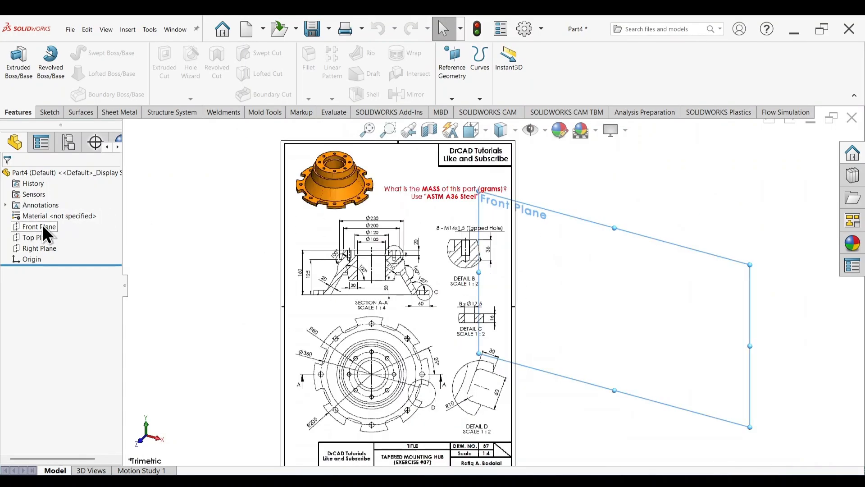
left_click(81, 210)
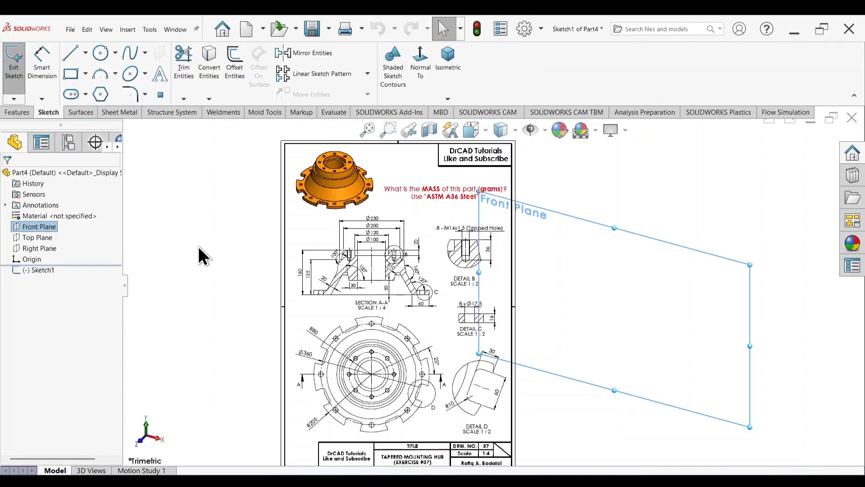
left_click(85, 53)
left_click(92, 80)
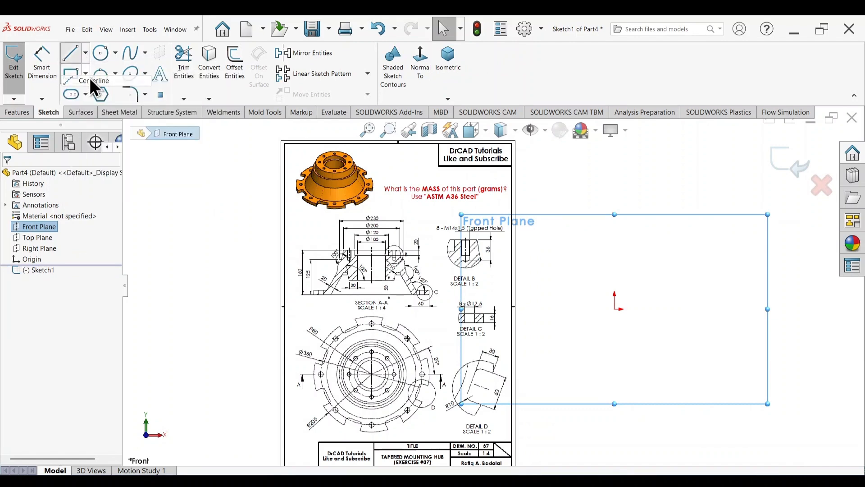
left_click(614, 309)
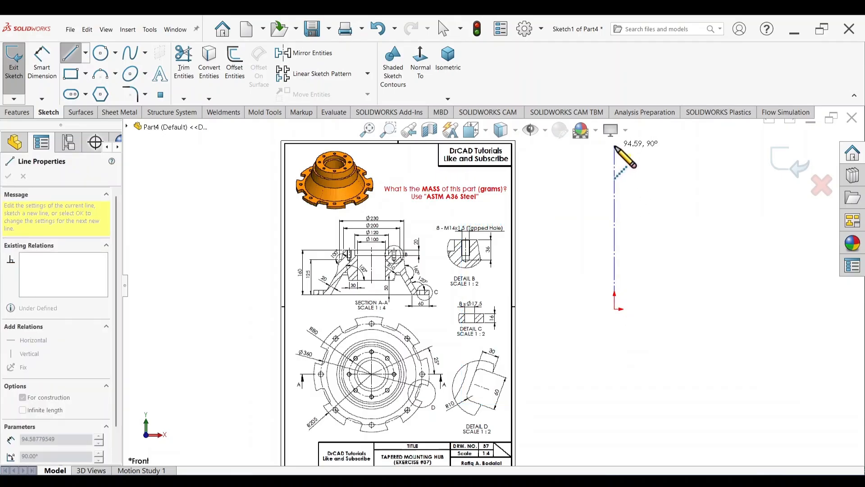
left_click(615, 147)
key("Escape")
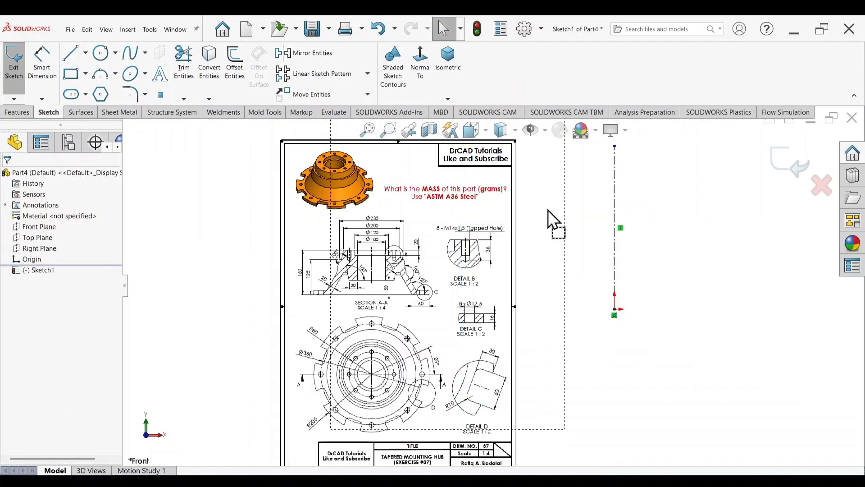
Sketch the upper outer profile beside the centerline with a short horizontal top edge, a steep outward-sloping side and a short horizontal ledge
scroll(444, 234, "down", 5)
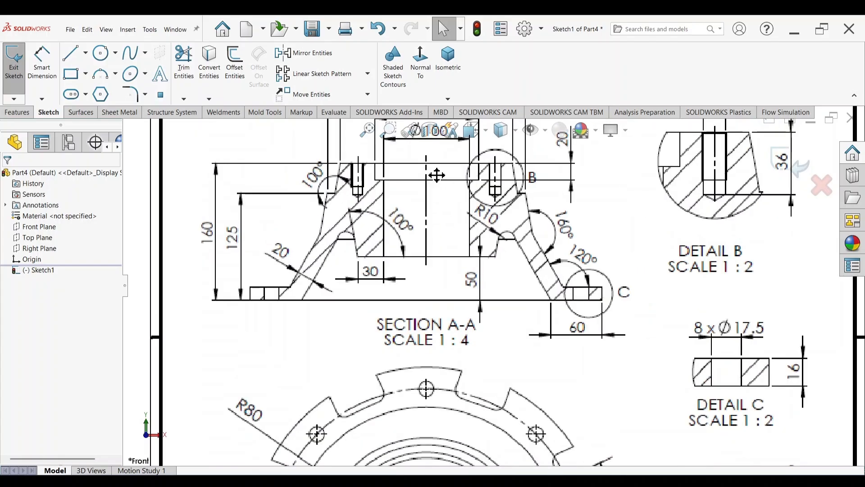
scroll(458, 248, "up", 5)
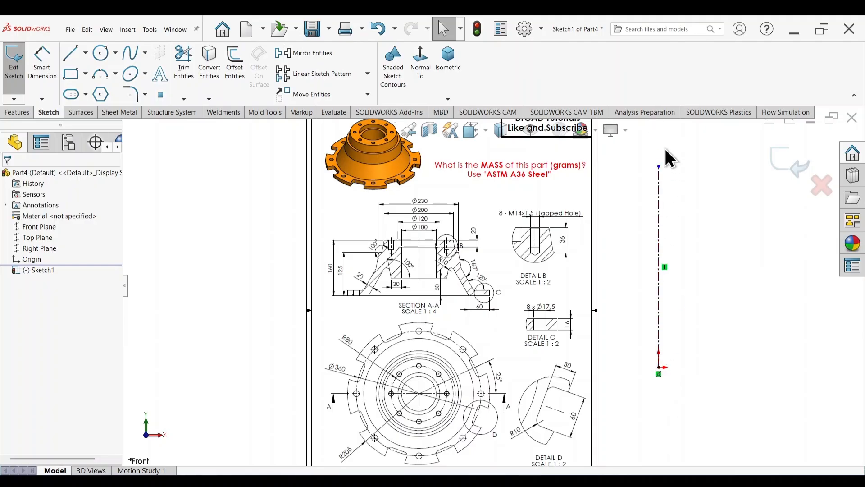
left_click(69, 51)
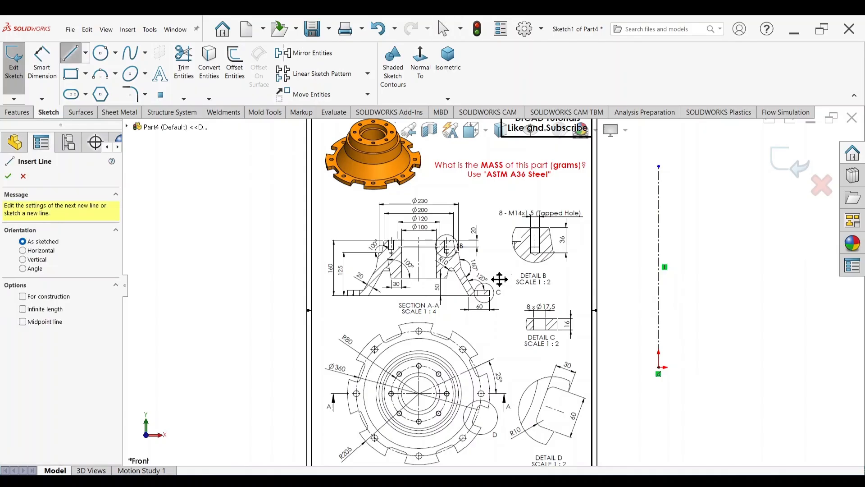
scroll(454, 266, "down", 3)
scroll(454, 250, "down", 2)
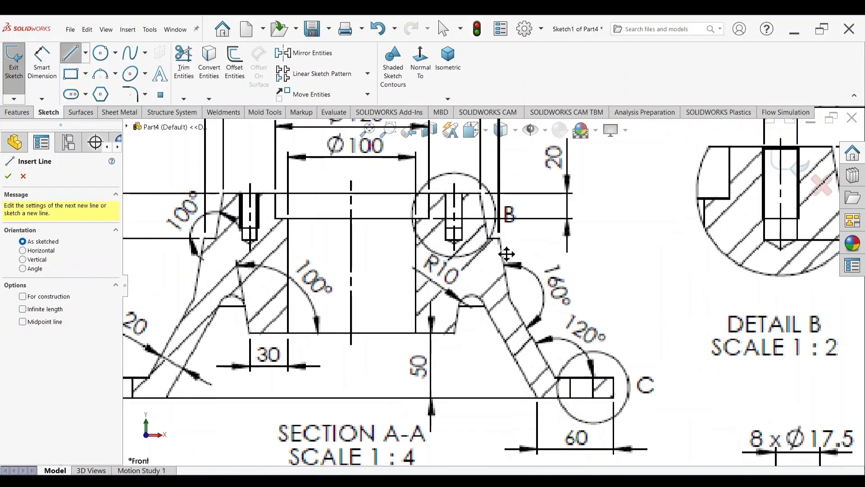
scroll(733, 302, "up", 10)
scroll(675, 284, "down", 3)
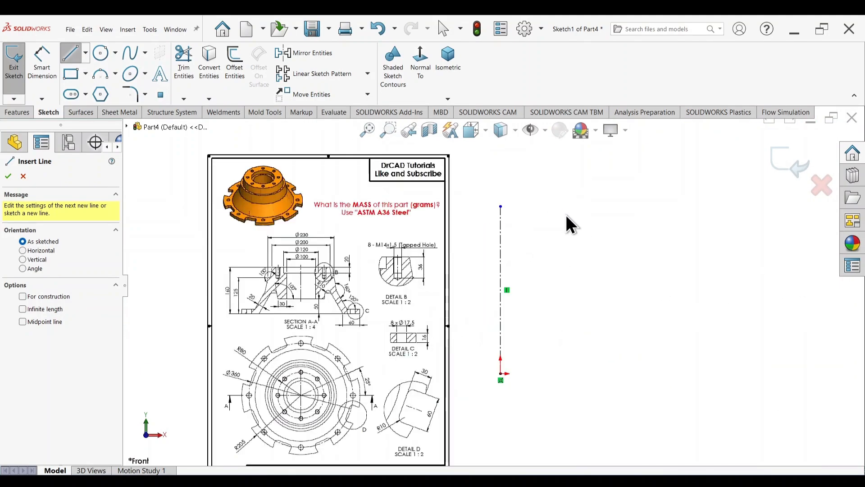
left_click(581, 213)
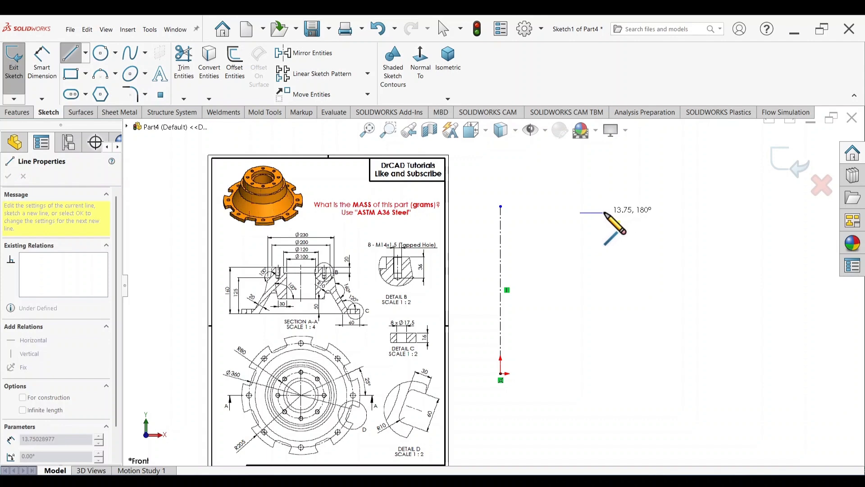
left_click(602, 213)
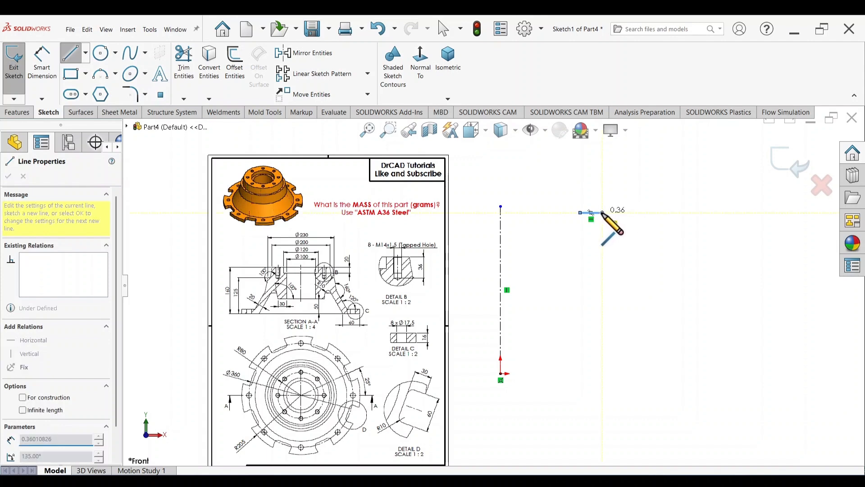
left_click(611, 244)
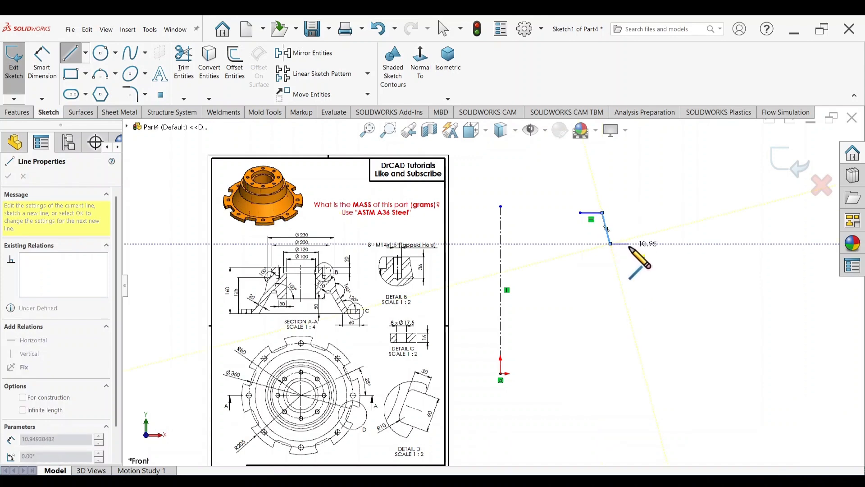
left_click(627, 243)
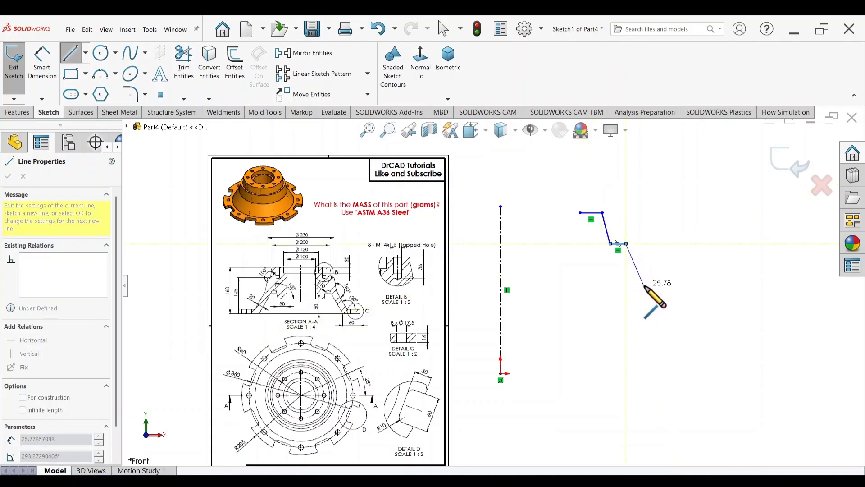
Continue the outer profile with two outward-sloping lines, then a horizontal flange top, a short vertical end and a flat underside about 34 mm long
left_click(657, 295)
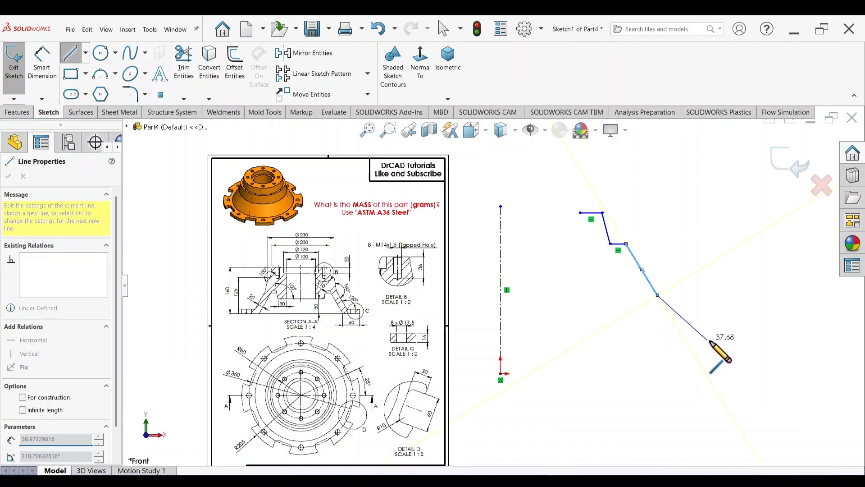
left_click(724, 339)
left_click(773, 339)
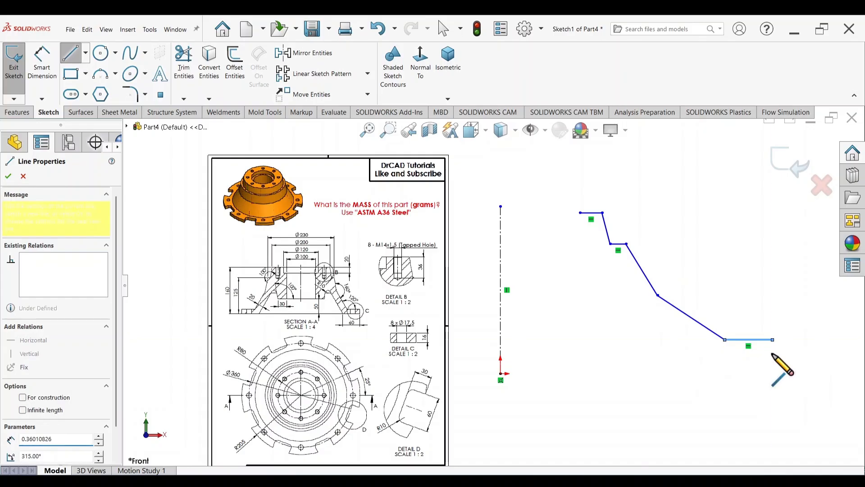
left_click(773, 364)
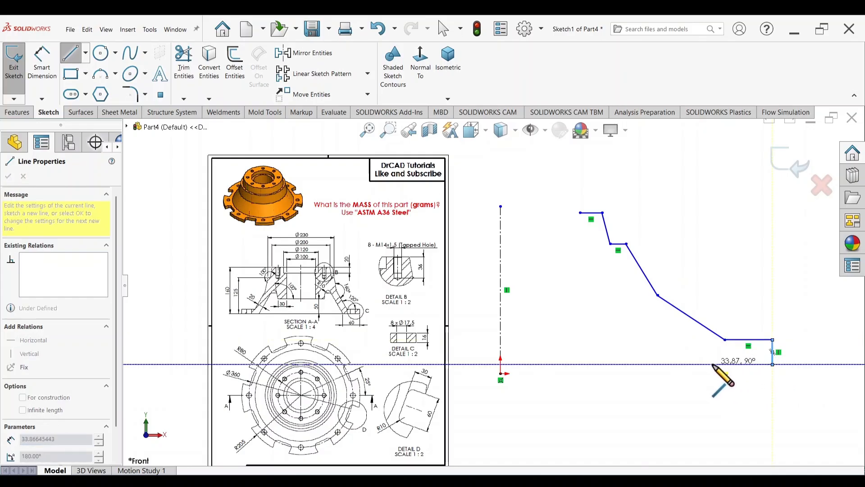
left_click(713, 364)
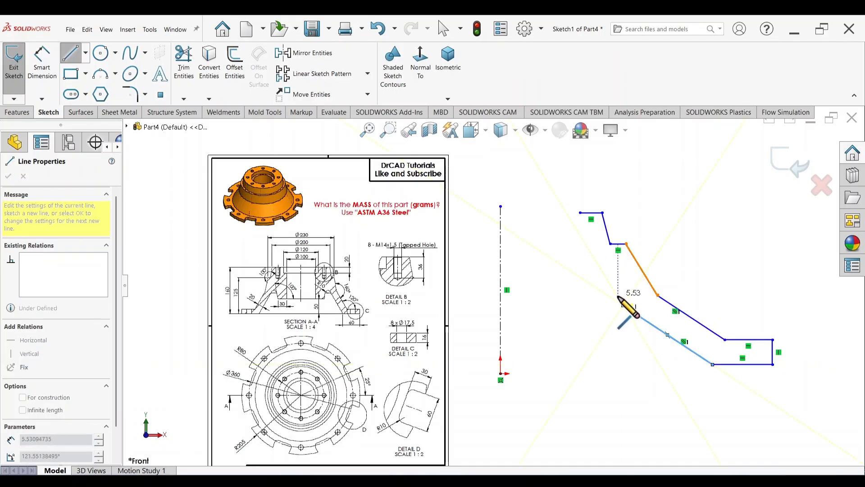
Close the profile with a parallel sloping underside, a tangent arc of about 16.5 mm radius, a tapered hub wall, horizontal base, vertical bore and stepped recess
left_click(623, 305)
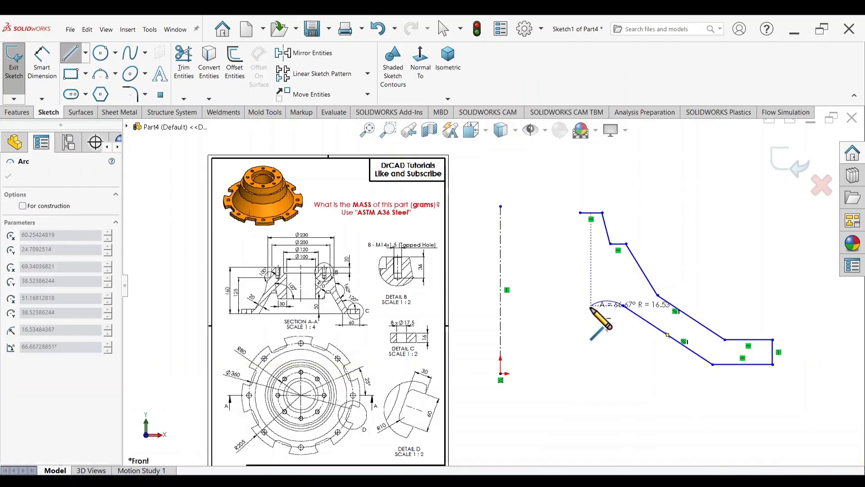
left_click(590, 306)
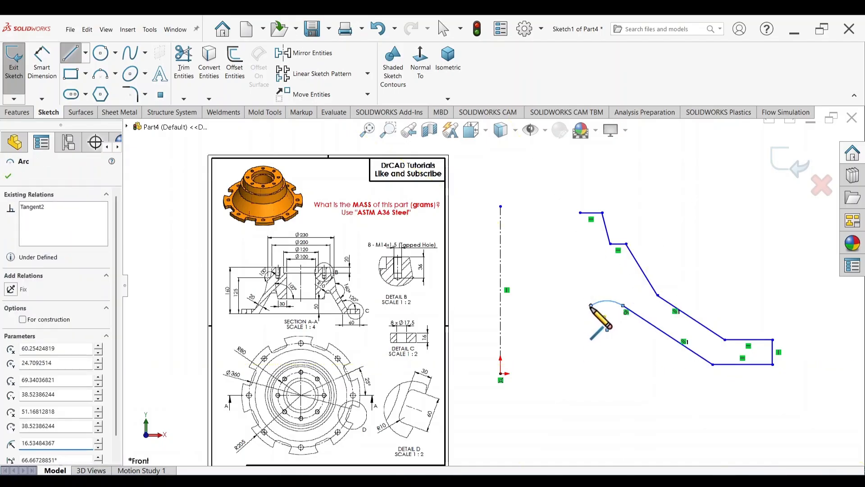
left_click(578, 344)
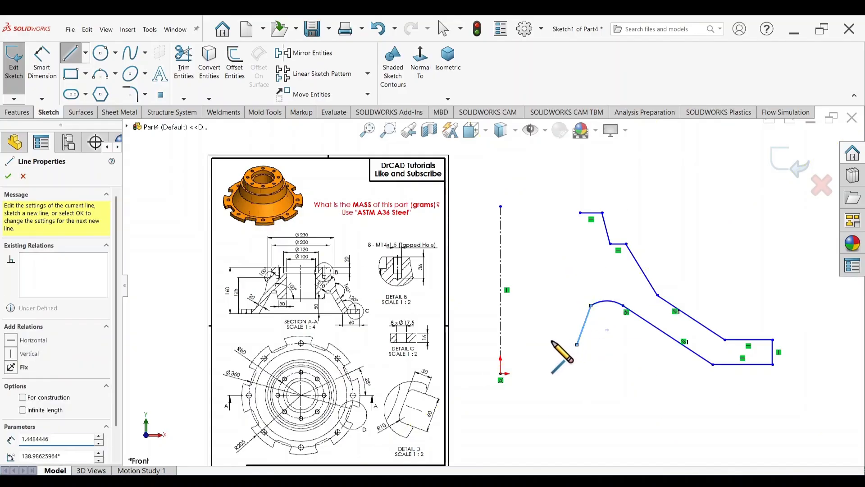
left_click(550, 345)
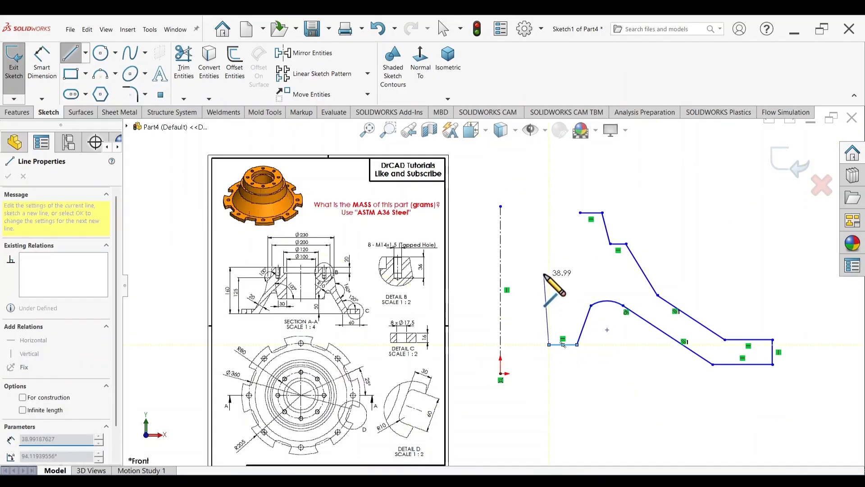
left_click(550, 235)
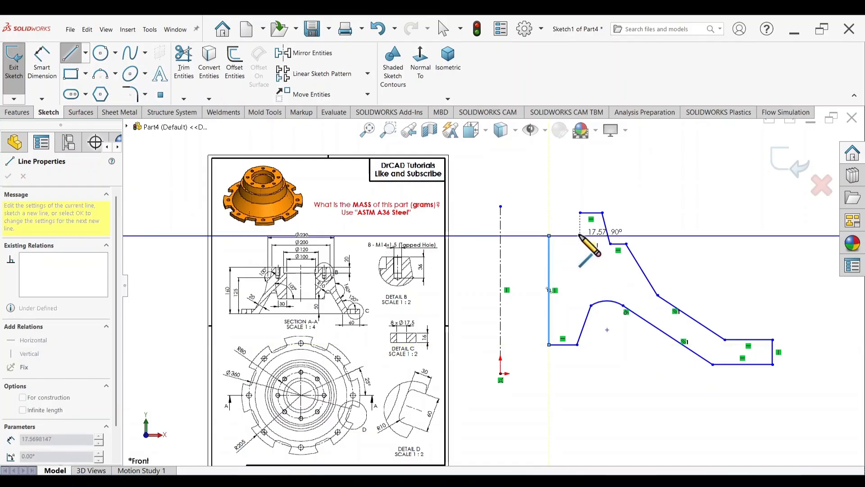
left_click(580, 236)
key("Escape")
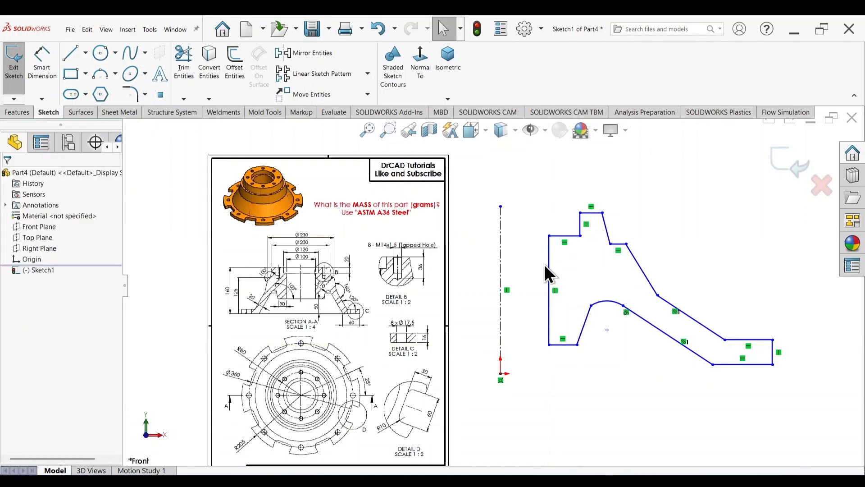
Dimension the overall height between the profile's top edge and the flange underside as 160 mm
left_click(42, 61)
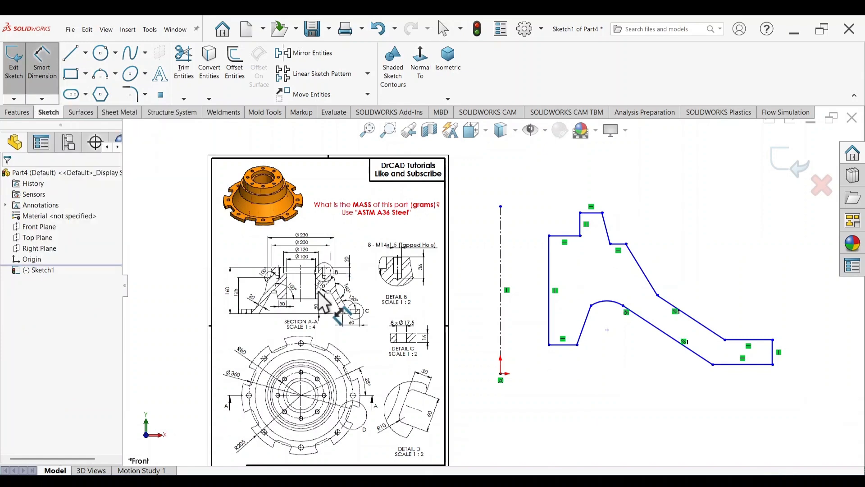
scroll(324, 304, "down", 2)
scroll(343, 304, "up", 2)
scroll(352, 304, "down", 4)
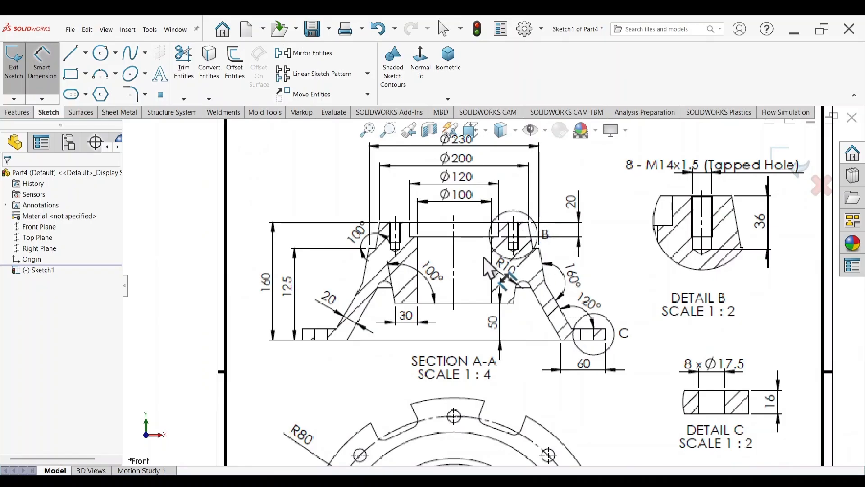
scroll(393, 230, "down", 1)
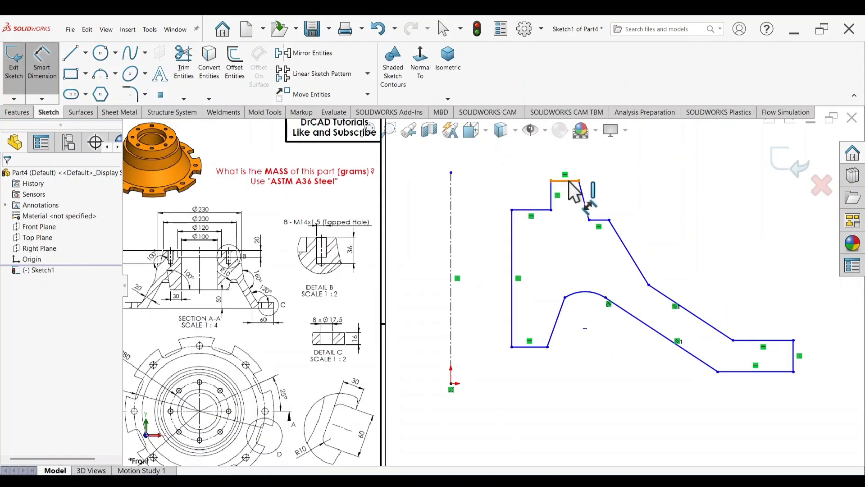
left_click(569, 181)
left_click(740, 371)
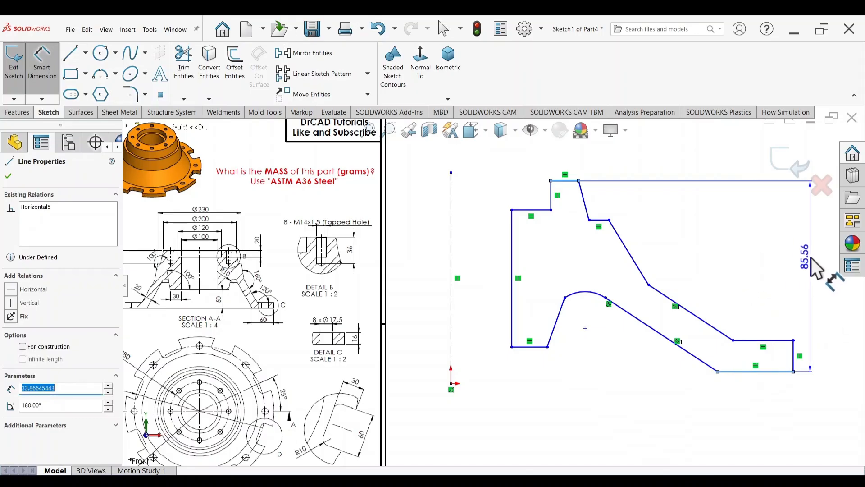
left_click(816, 271)
type("160")
key("Return")
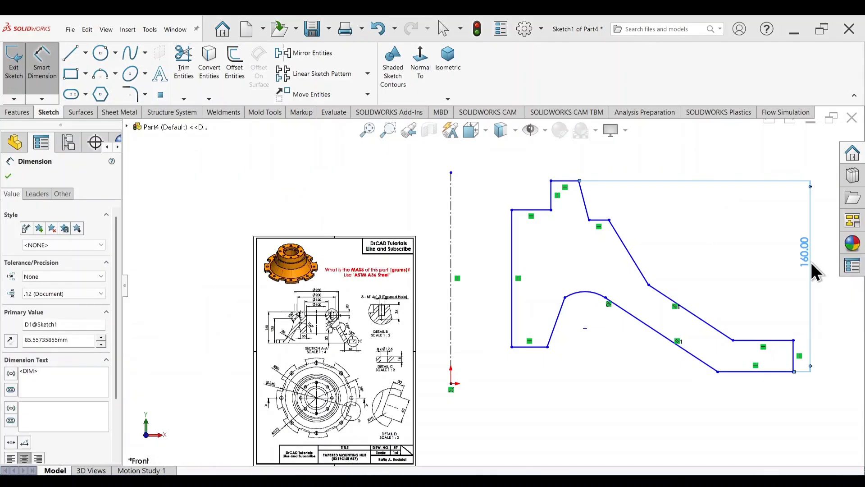
key("Escape")
Enlarge the hub drawing image and reposition it beside the profile sketch
left_click(355, 352)
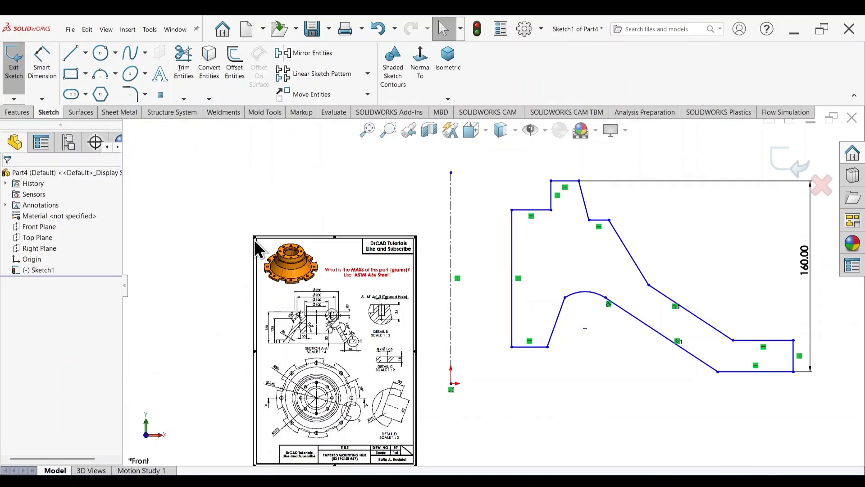
left_click_drag(252, 235, 164, 149)
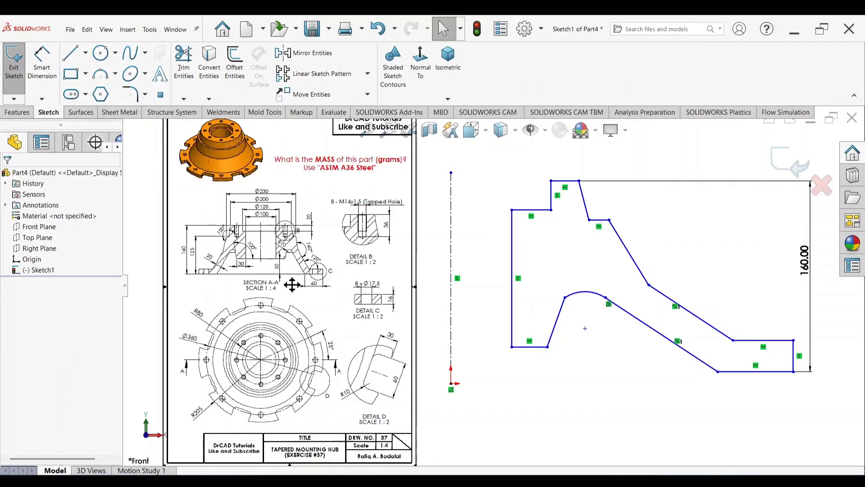
left_click_drag(293, 284, 312, 266)
key("f")
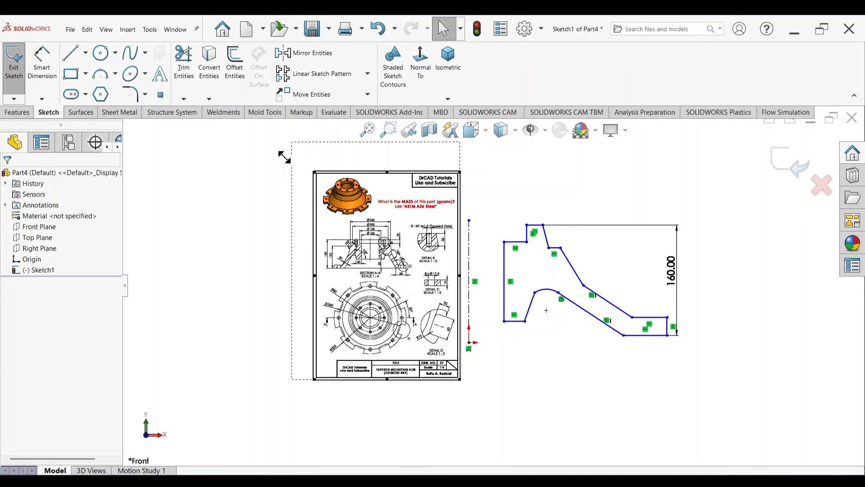
left_click_drag(283, 157, 251, 142)
left_click_drag(383, 311, 385, 313)
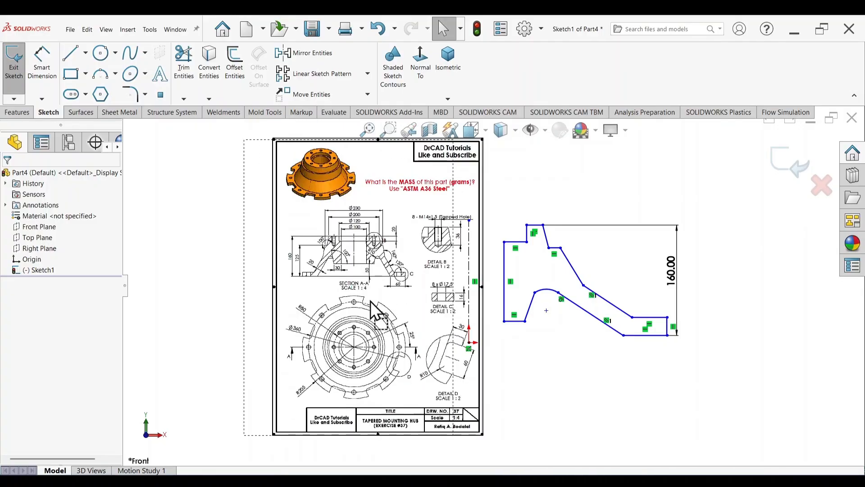
Dimension the height from the flange underside to the outer horizontal ledge as 125 mm, following Section A-A
scroll(342, 266, "down", 5)
left_click(42, 63)
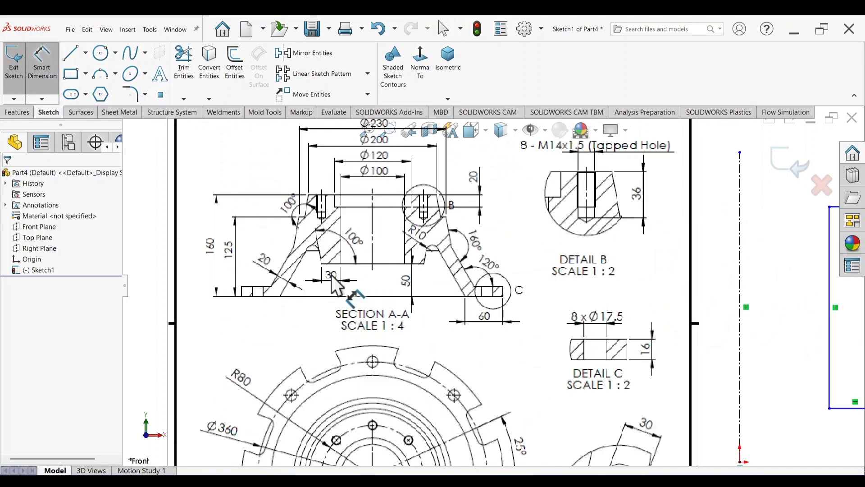
scroll(269, 270, "down", 2)
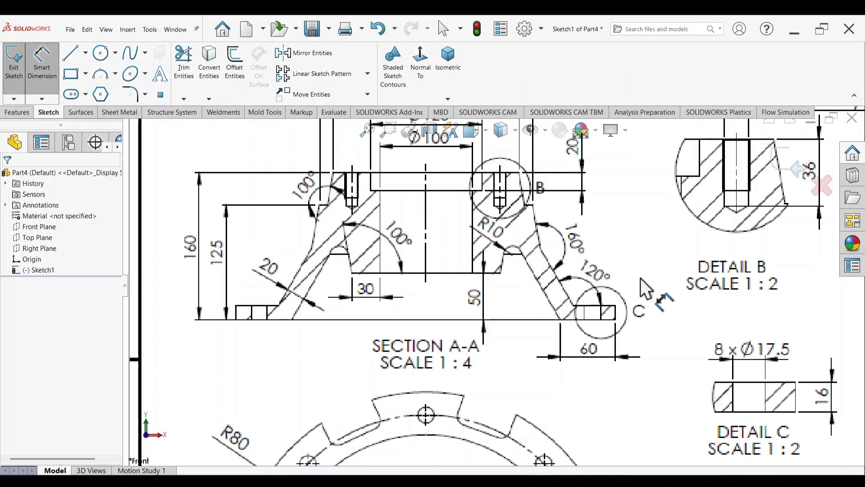
scroll(640, 278, "up", 5)
scroll(721, 297, "down", 3)
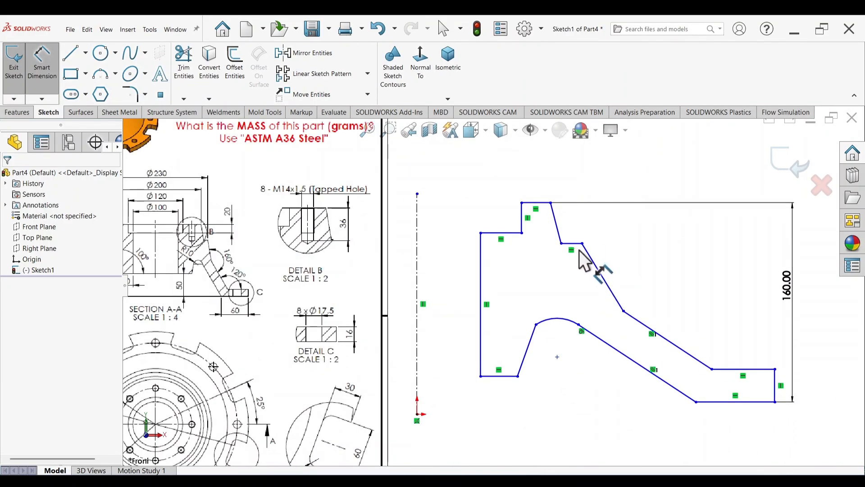
scroll(410, 272, "up", 2)
scroll(497, 269, "down", 2)
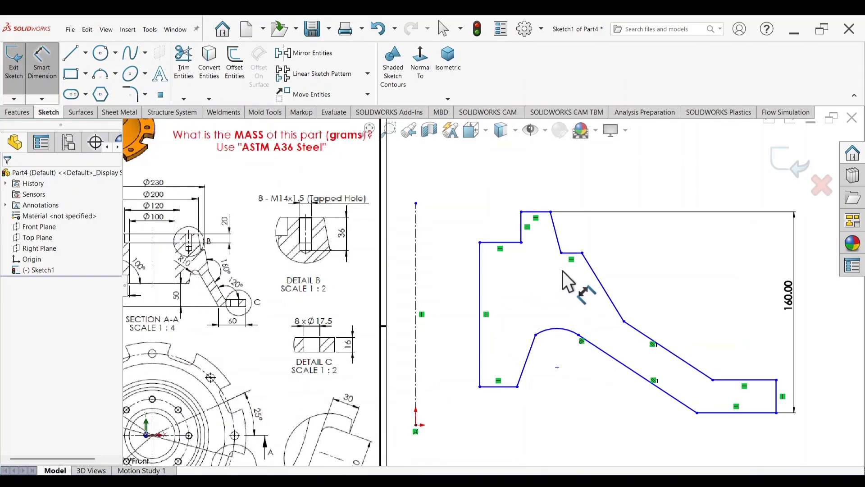
scroll(243, 258, "up", 3)
scroll(316, 264, "down", 4)
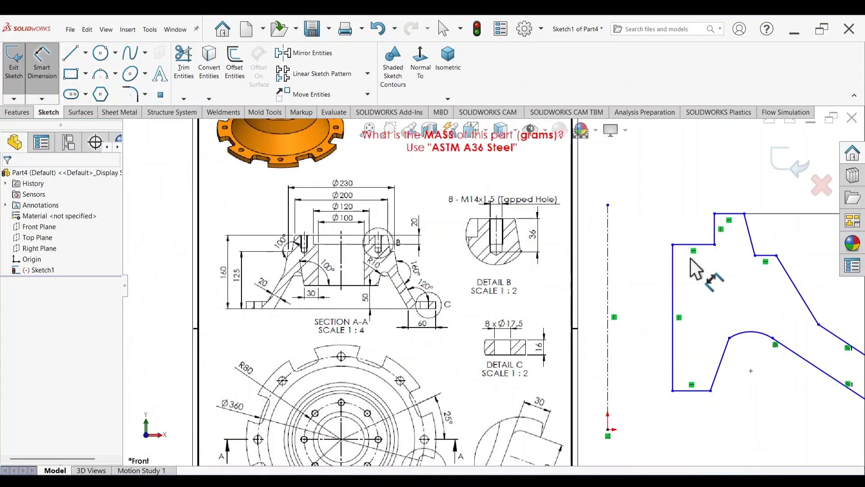
scroll(691, 258, "up", 3)
scroll(698, 274, "down", 3)
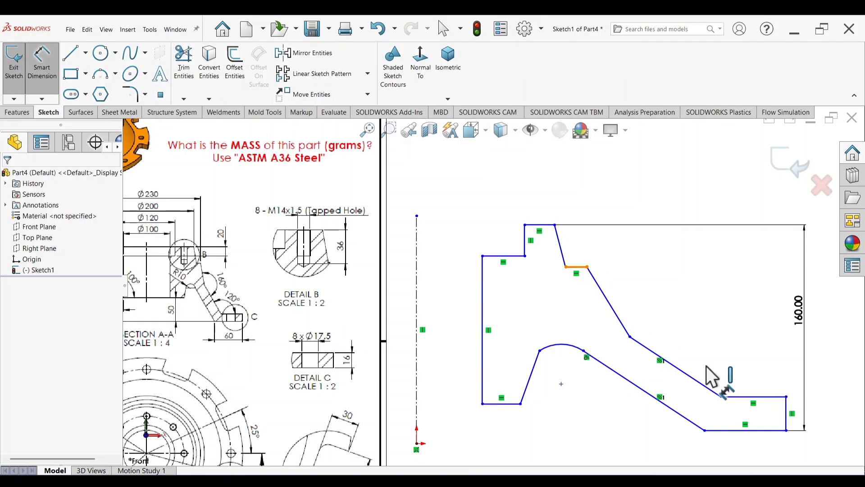
left_click(737, 429)
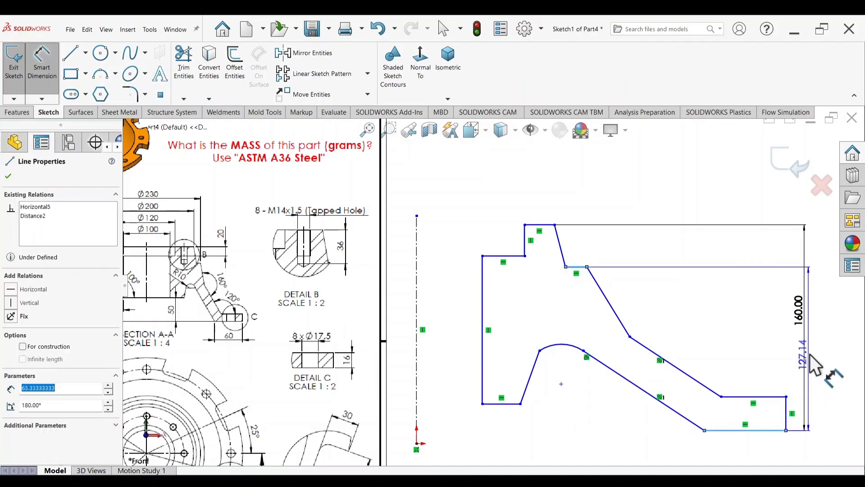
left_click(829, 364)
key("Return")
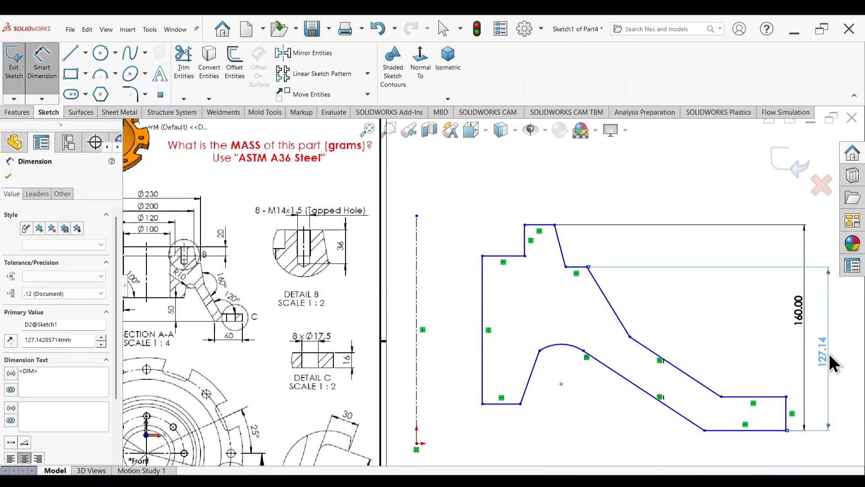
key("Escape")
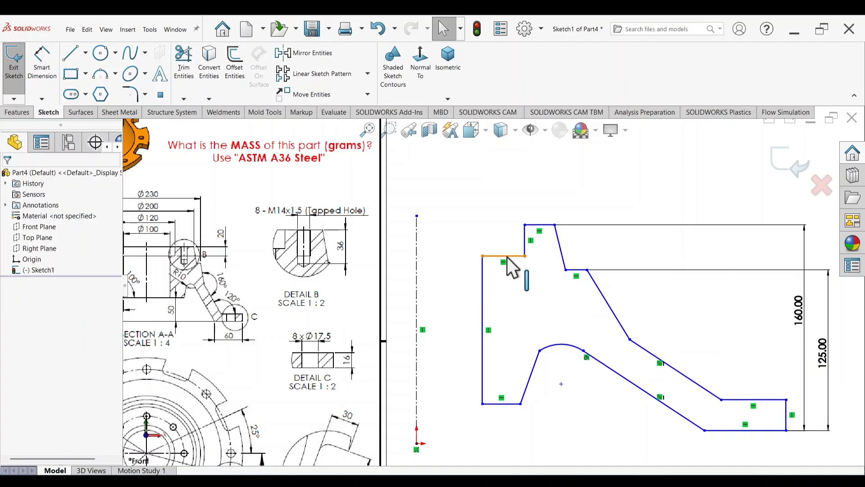
Move the horizontal floor of the bore recess lower and dimension the flange's vertical end as 16 mm
left_click_drag(507, 257, 506, 289)
scroll(507, 293, "up", 3)
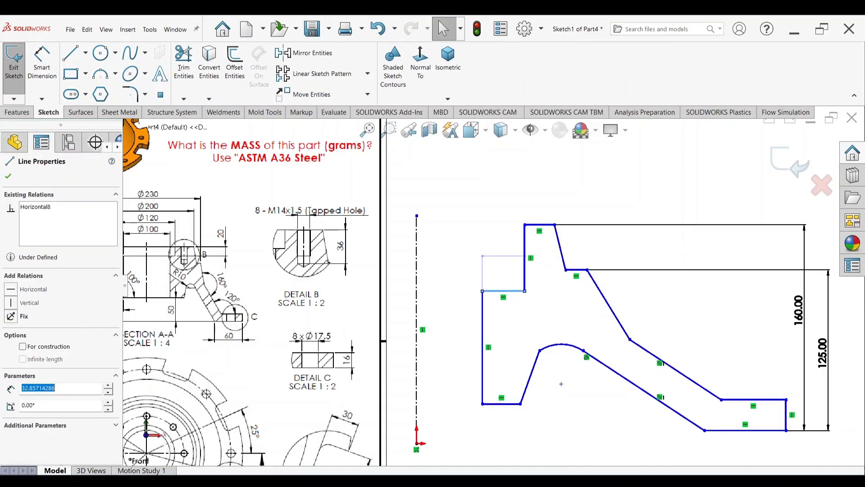
left_click(42, 61)
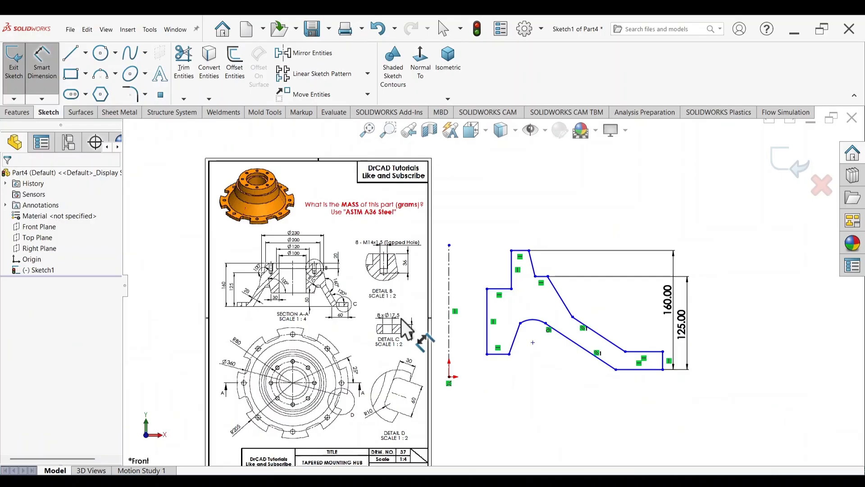
scroll(720, 379, "down", 4)
scroll(629, 340, "down", 2)
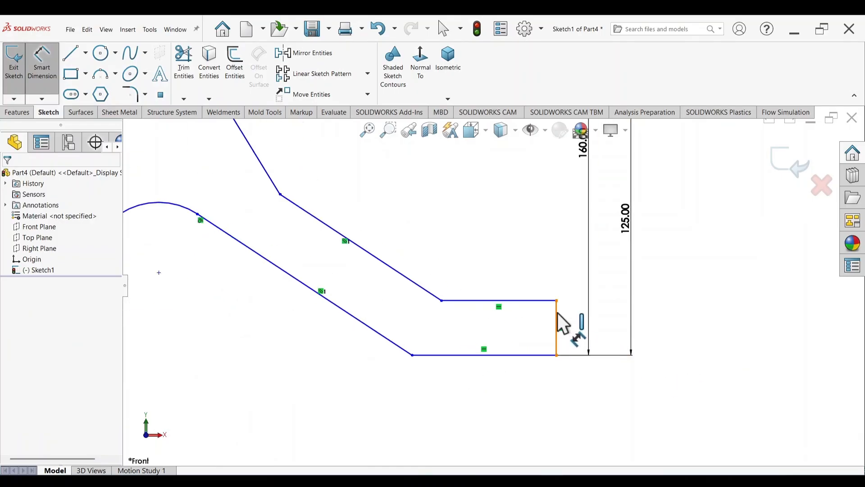
left_click(559, 316)
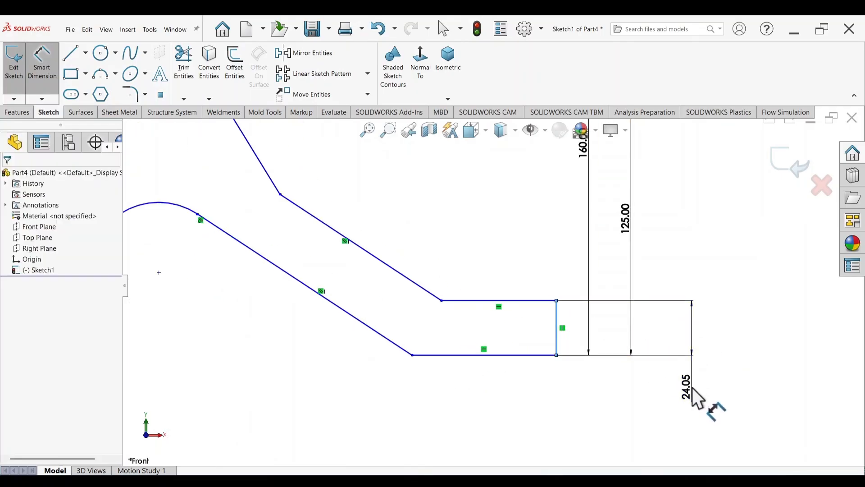
left_click(696, 398)
type("16")
key("Return")
Dimension the thickness between the two parallel sloped wall lines above the flange as 20 mm
scroll(551, 341, "up", 5)
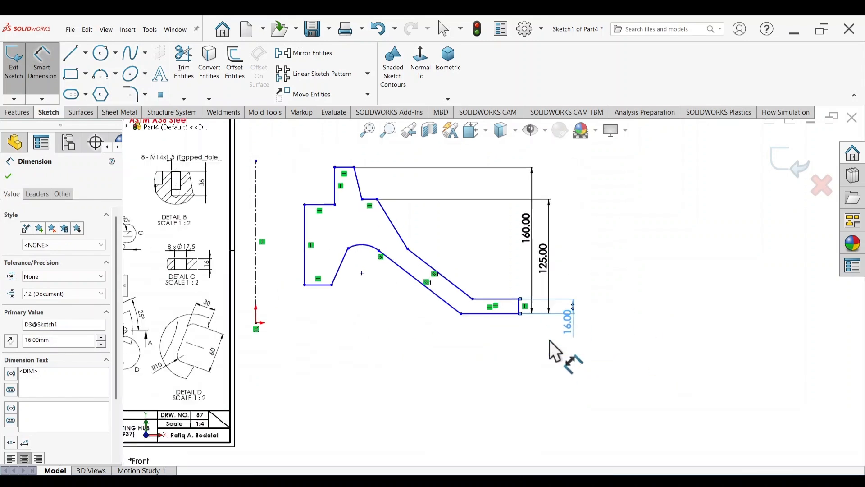
scroll(461, 296, "down", 3)
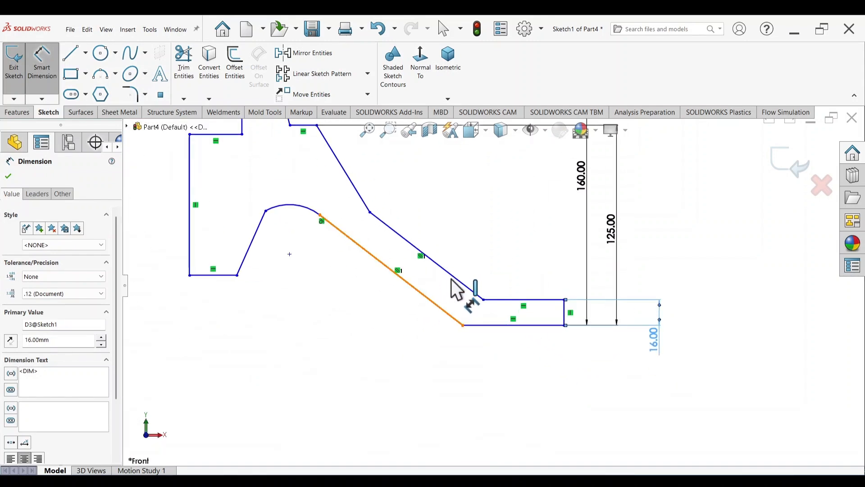
left_click(452, 278)
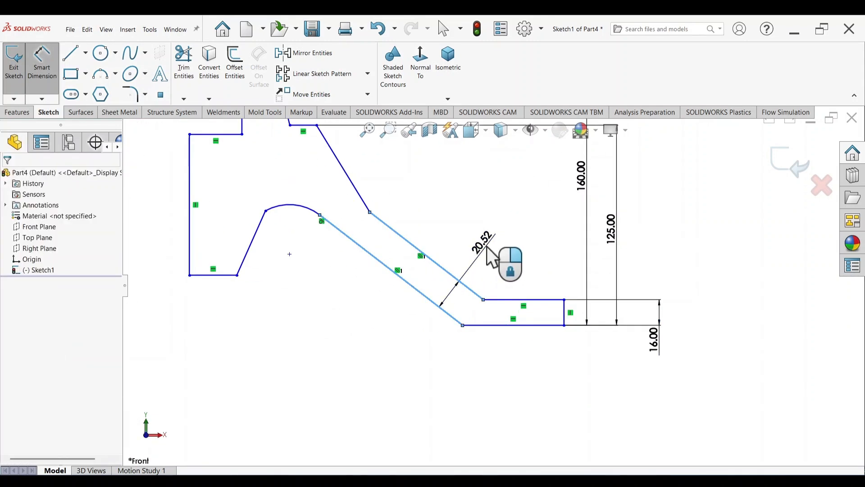
left_click(487, 246)
type("20")
key("Return")
Dimension the radius of the arc joining the inner slanted line and the lower sloped wall line as 10 mm
scroll(487, 247, "up", 5)
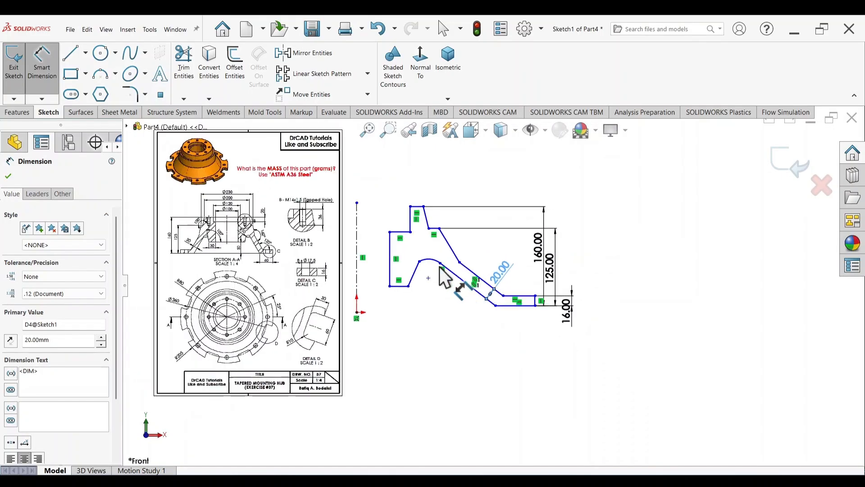
scroll(440, 267, "down", 5)
left_click(442, 255)
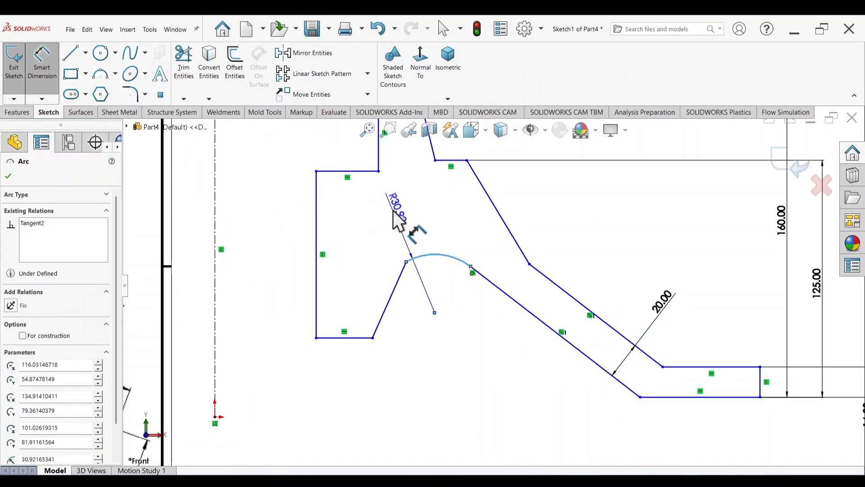
left_click(393, 210)
type("10")
key("Return")
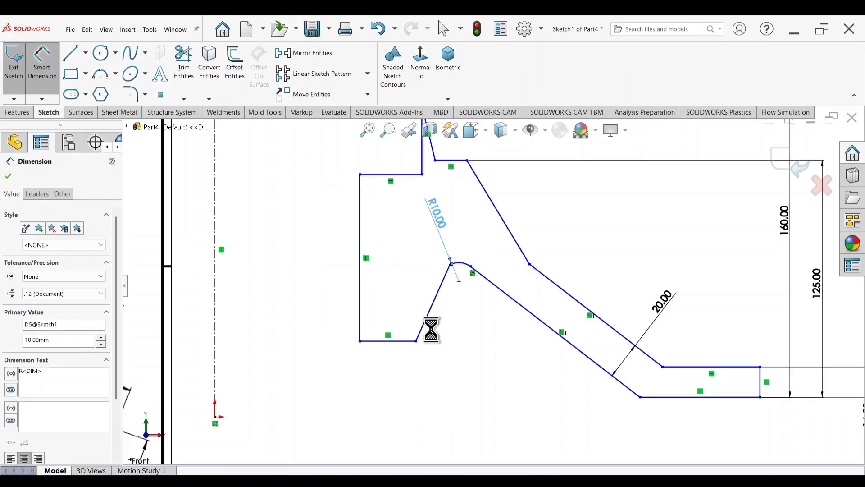
Reposition the profile's upper vertical line and narrow top edge so the vertical line no longer crosses the adjoining slanted line
scroll(457, 199, "down", 3)
scroll(483, 193, "up", 5)
scroll(483, 275, "down", 8)
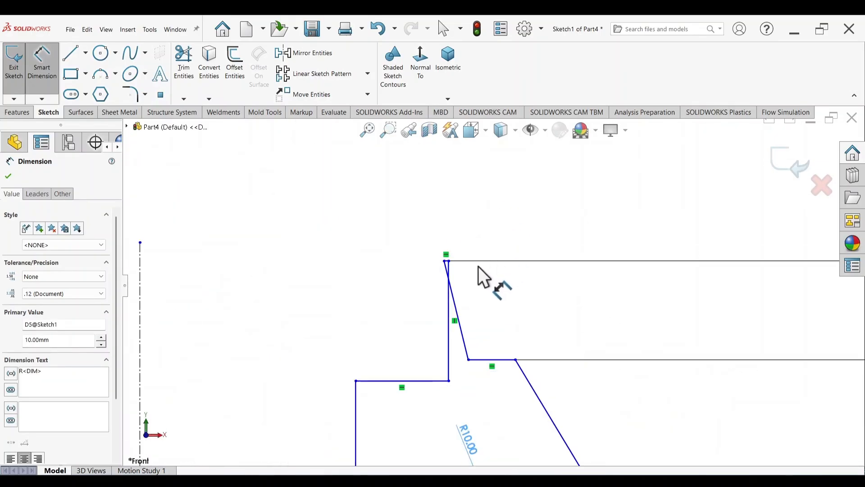
scroll(458, 299, "down", 4)
key("Escape")
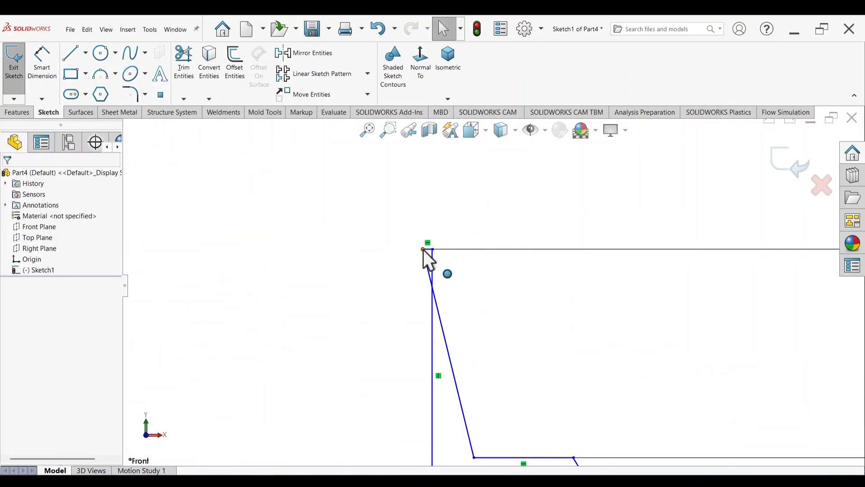
mouse_move(424, 249)
left_mouse_down()
mouse_move(501, 257)
mouse_move(338, 249)
left_mouse_up()
key("Escape")
scroll(367, 272, "up", 3)
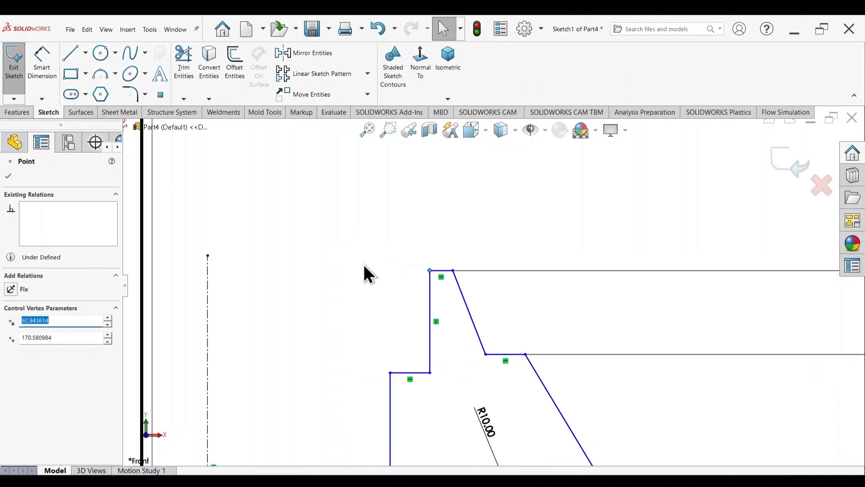
scroll(466, 377, "up", 3)
Following Section A-A, dimension the angle between the outer slanted line and the upper sloped wall line as 160°
left_click(42, 63)
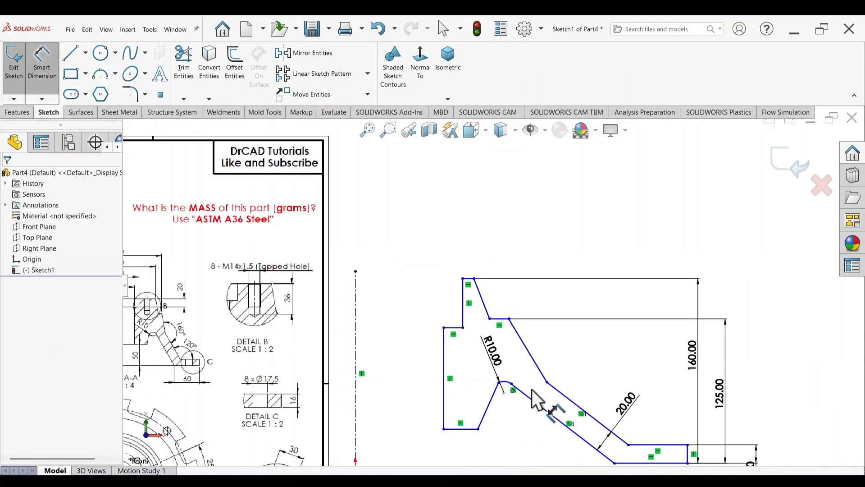
scroll(437, 394, "up", 2)
scroll(279, 288, "down", 6)
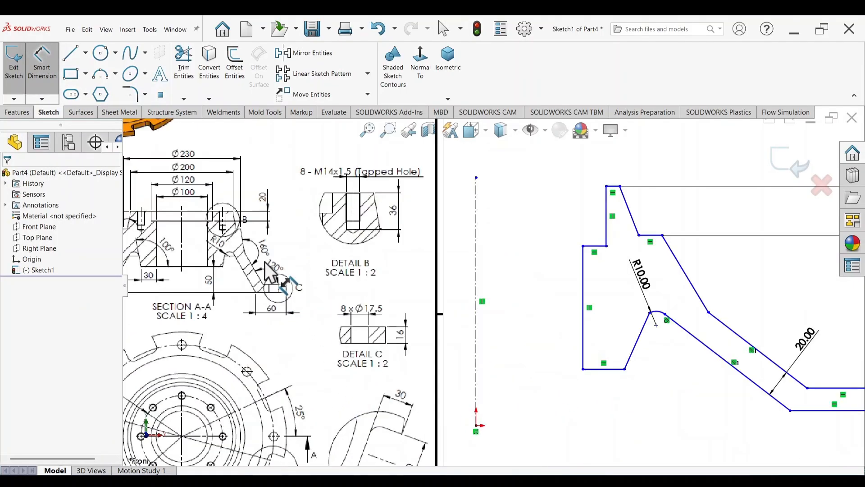
scroll(255, 247, "down", 2)
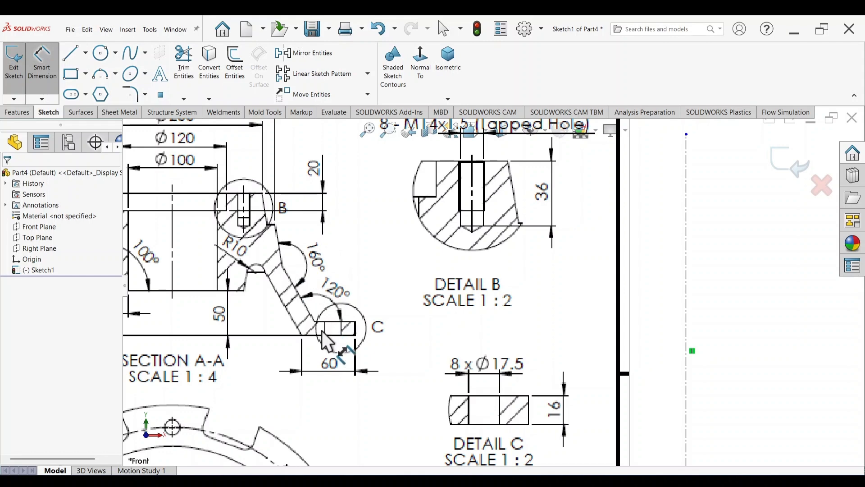
scroll(730, 292, "up", 8)
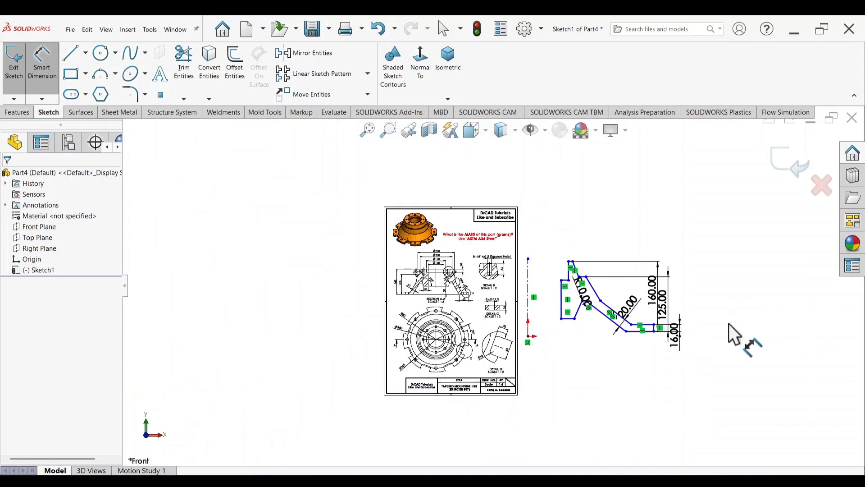
scroll(547, 279, "down", 6)
left_click(358, 217)
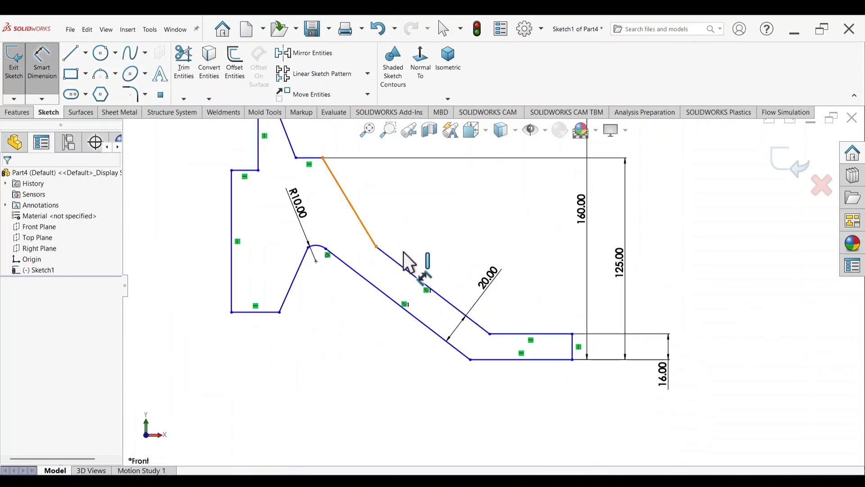
left_click(404, 267)
left_click(401, 220)
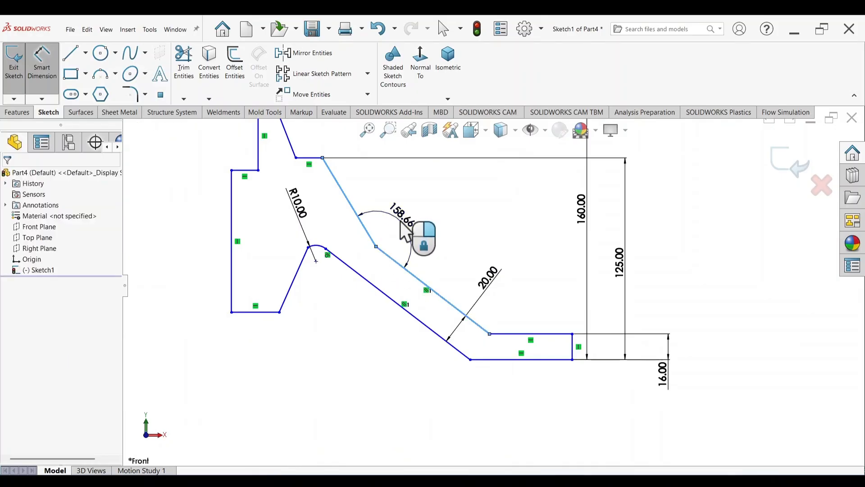
type("160")
key("Return")
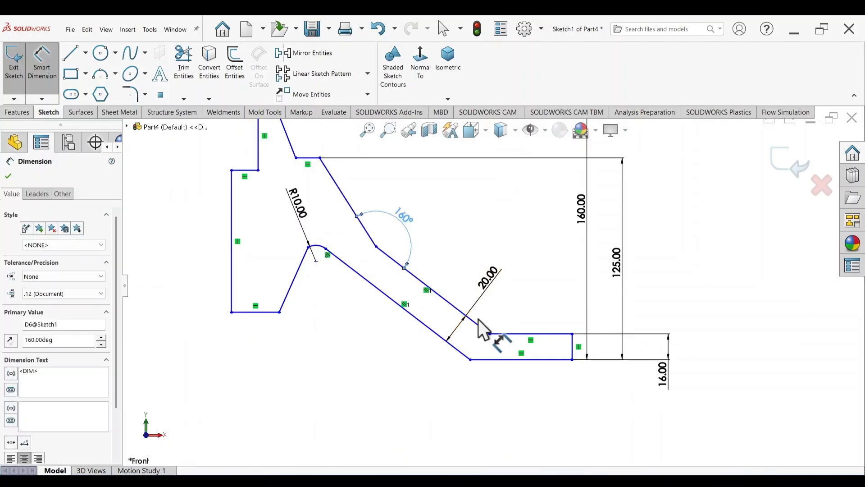
Dimension the angle between the upper sloped wall line and the flange's top edge as 120°
left_click(476, 323)
left_click(517, 332)
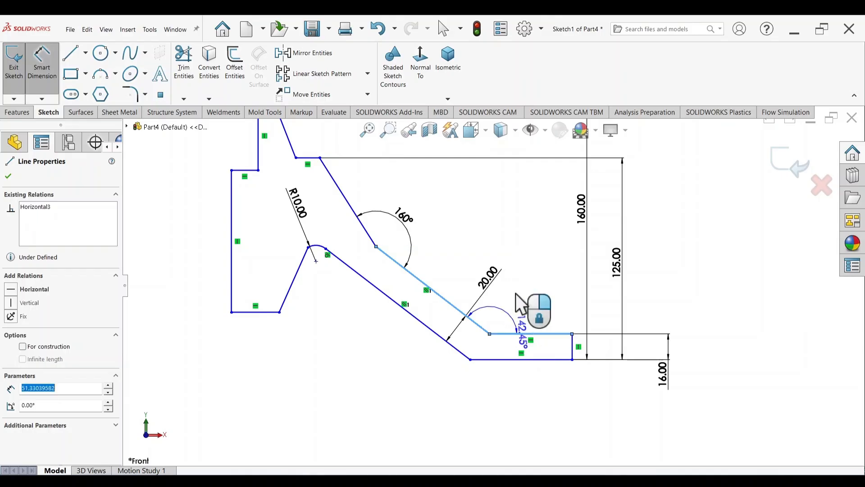
left_click(522, 298)
type("120")
key("Return")
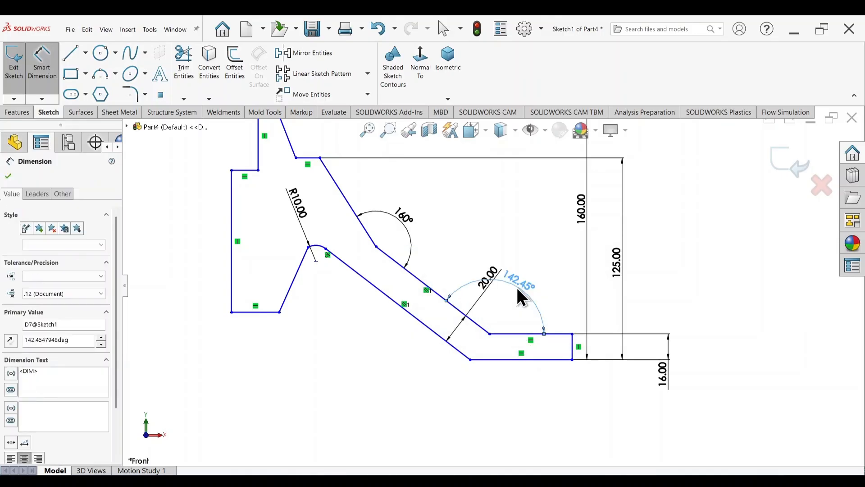
Untangle the profile's upper section by raising the bore-side horizontal edge and shifting the step and the slanted line's endpoints outward
scroll(450, 218, "up", 3)
scroll(464, 260, "down", 6)
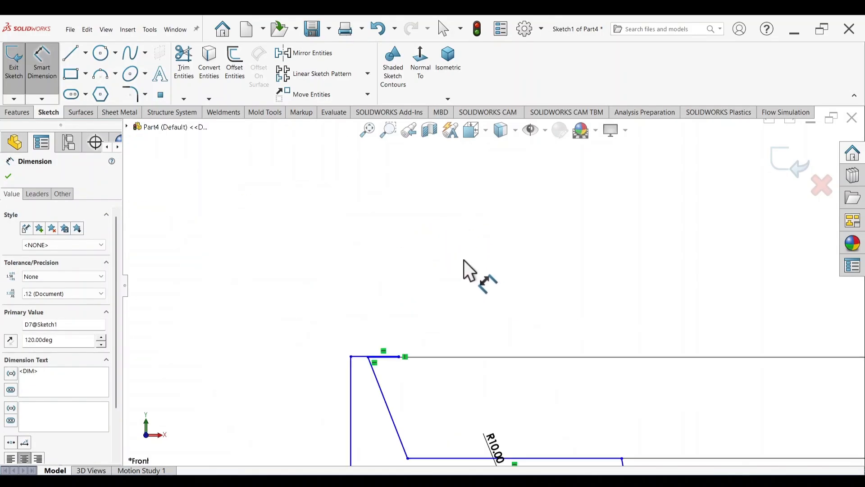
key("Escape")
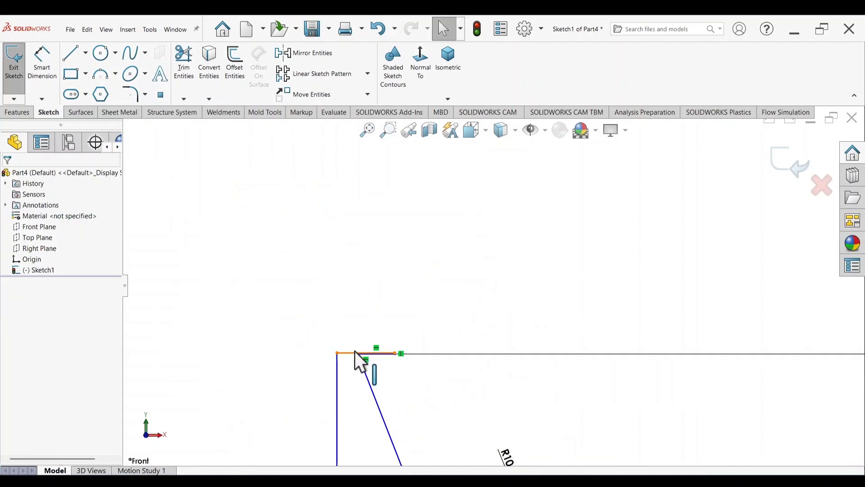
left_click_drag(355, 351, 341, 281)
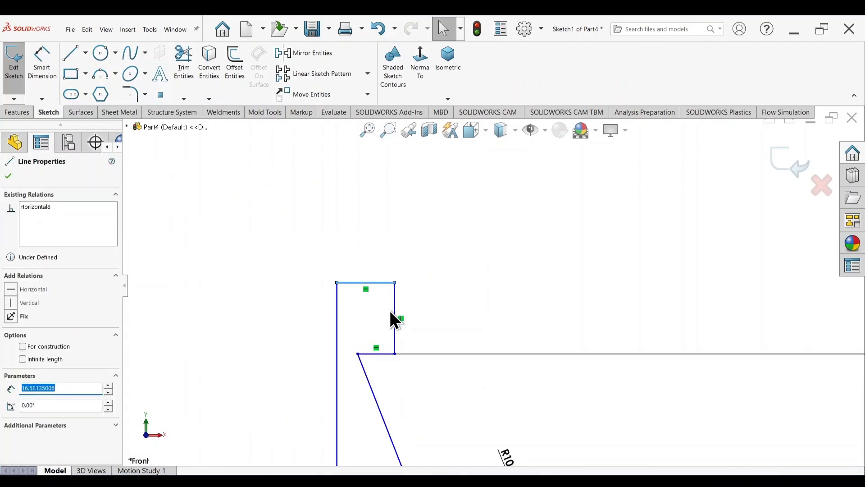
left_click_drag(394, 294, 431, 318)
mouse_move(357, 353)
left_mouse_down()
mouse_move(498, 353)
mouse_move(488, 352)
left_mouse_up()
scroll(482, 391, "up", 5)
scroll(482, 390, "down", 3)
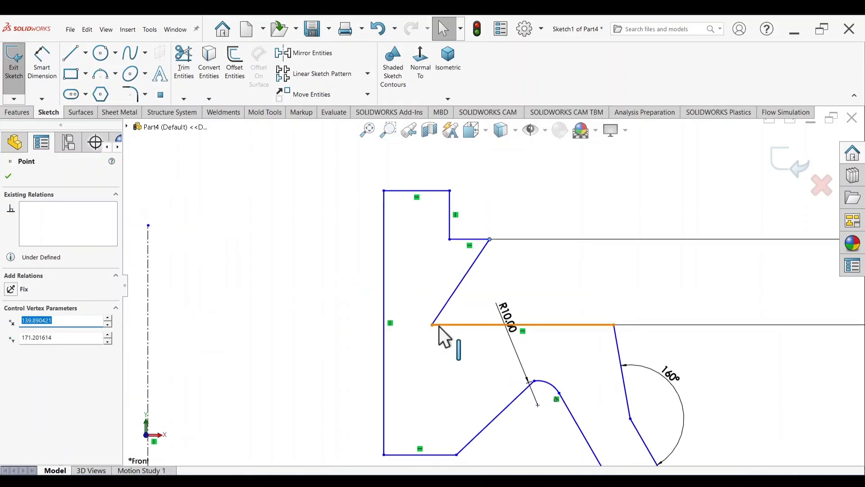
mouse_move(439, 326)
left_mouse_down()
mouse_move(550, 316)
mouse_move(543, 308)
left_mouse_up()
scroll(497, 337, "up", 5)
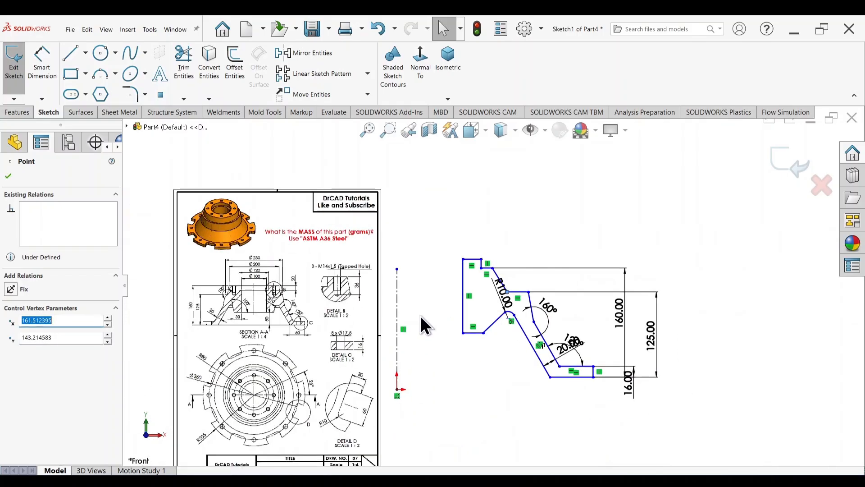
Dimension the height between the bore section's lower edge and the flange underside as 50 mm
left_click(42, 63)
scroll(572, 369, "down", 4)
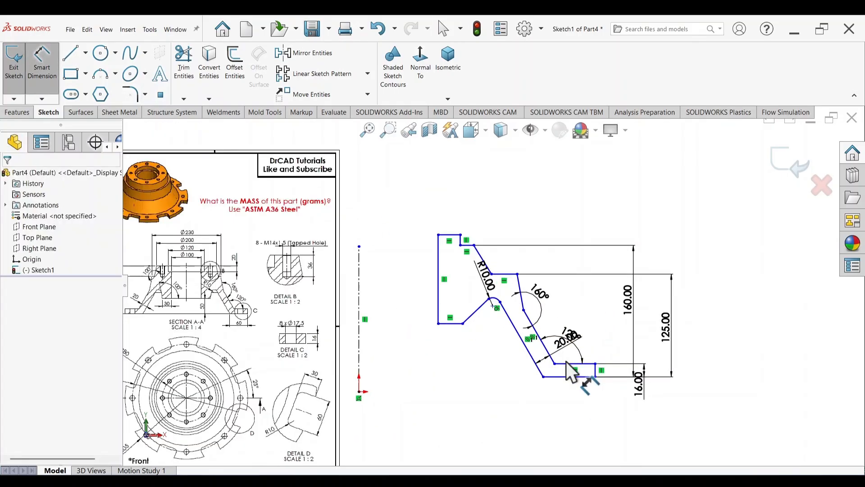
left_click(405, 299)
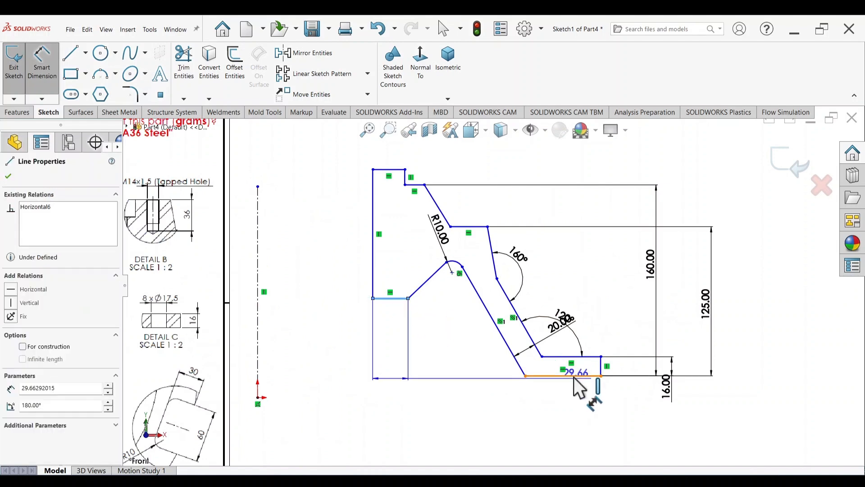
left_click(579, 376)
left_click(433, 358)
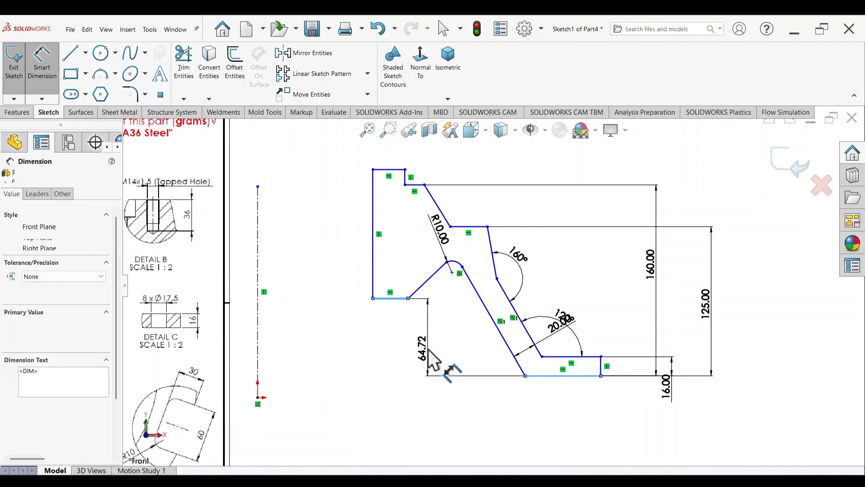
type("50.00mm")
key("Return")
scroll(407, 230, "up", 3)
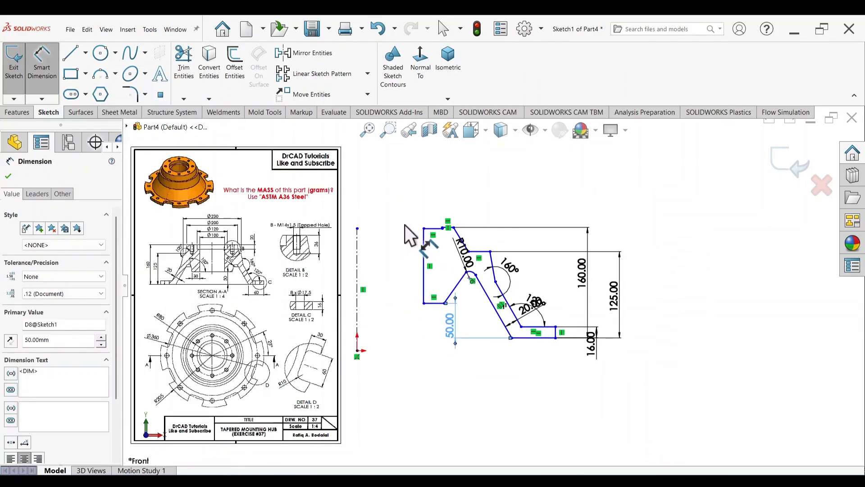
scroll(470, 250, "down", 7)
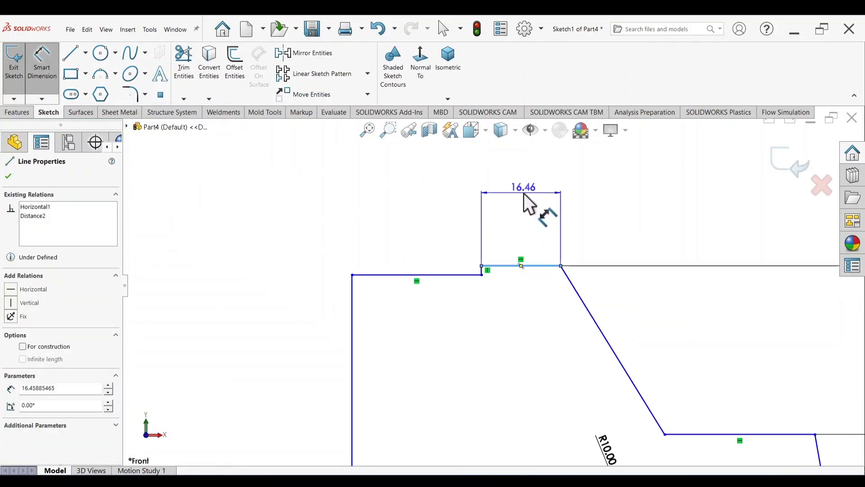
key("Escape")
left_click(537, 265)
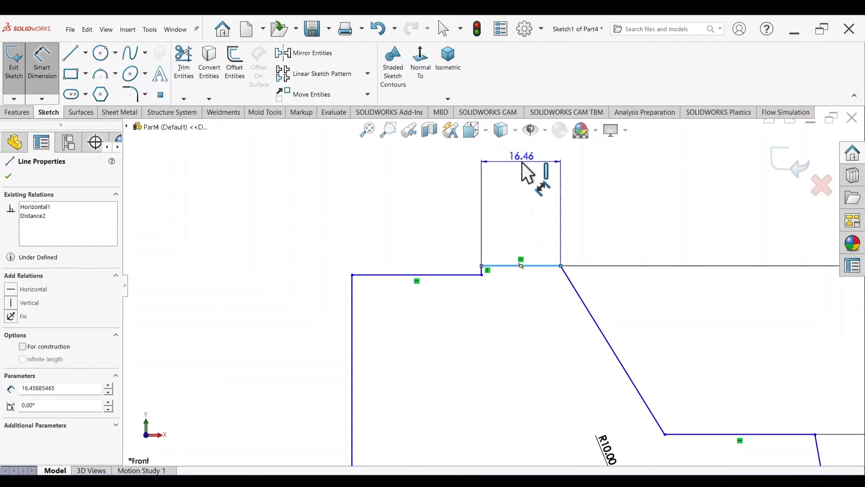
key("Escape")
key("Escape")
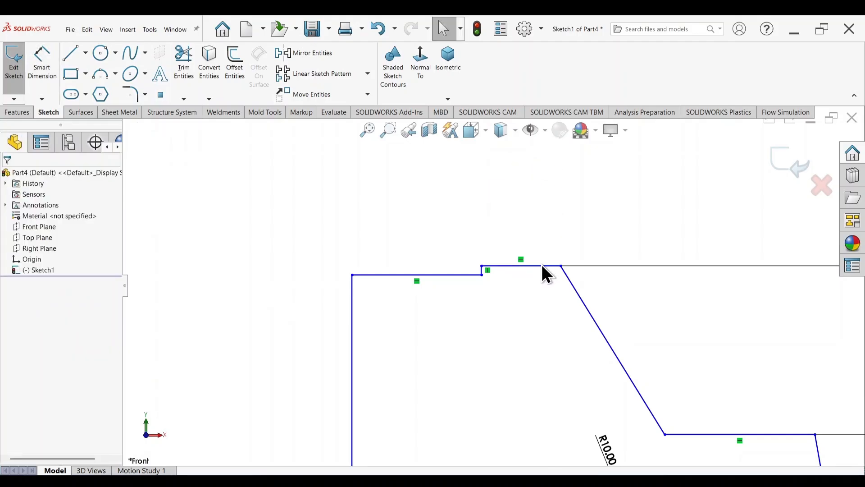
Move the profile's narrow top edge upward so it stands clearly above the bore-side horizontal ledge
left_click_drag(542, 265, 531, 166)
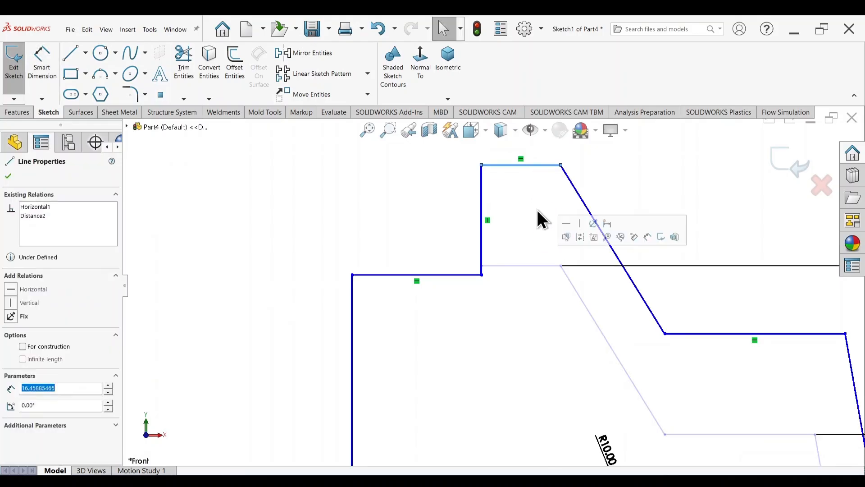
scroll(563, 286, "up", 8)
Dimension the horizontal distance from the vertical centerline to the profile's inner bore edge as 50 mm
left_click(59, 63)
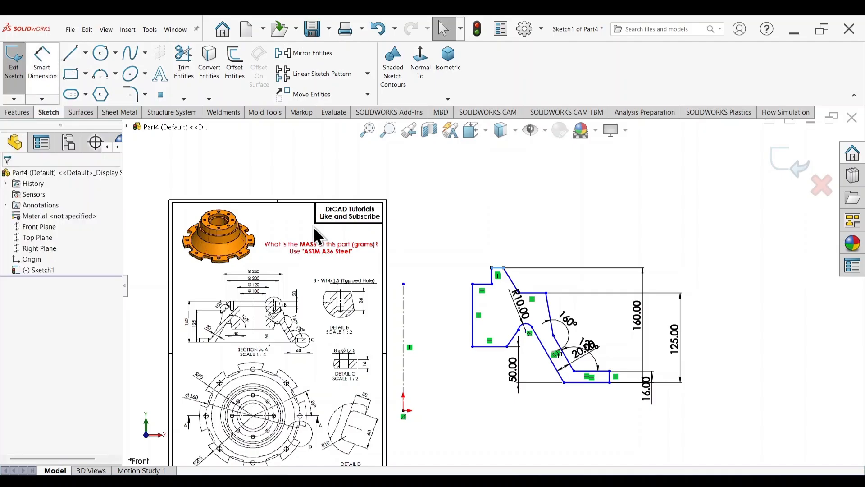
scroll(307, 341, "up", 5)
scroll(707, 295, "up", 4)
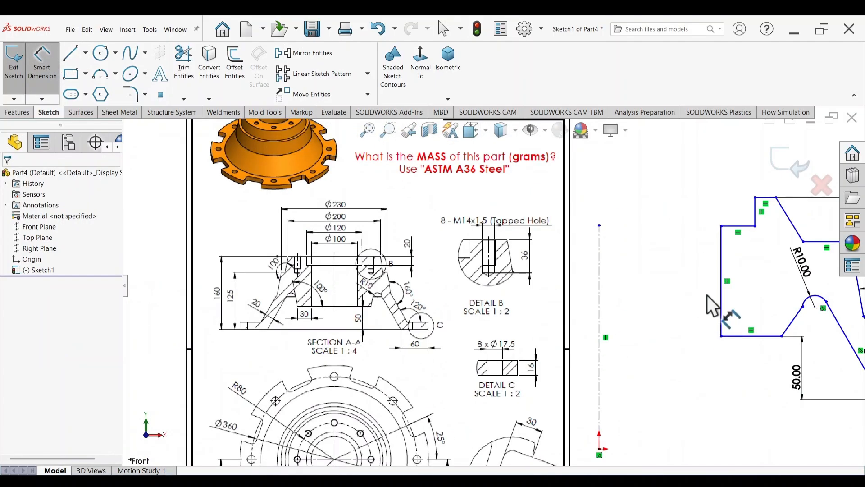
scroll(708, 296, "down", 2)
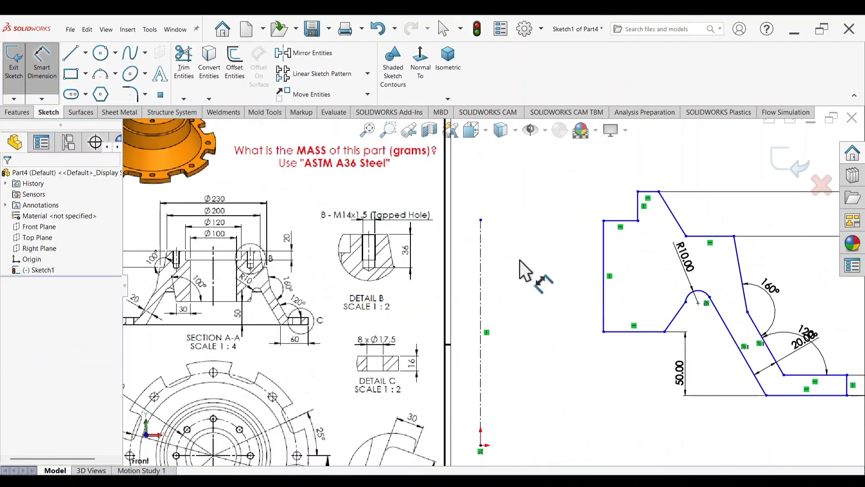
left_click(483, 247)
left_click(604, 252)
left_click(536, 191)
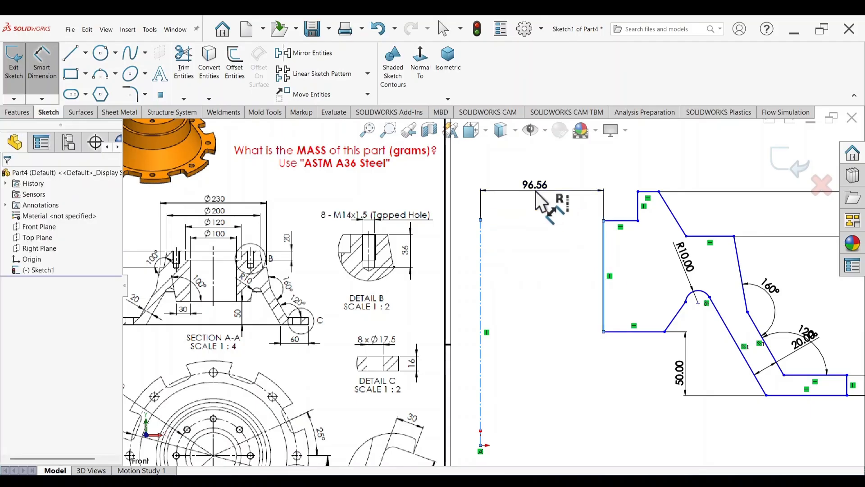
type("50")
key("Return")
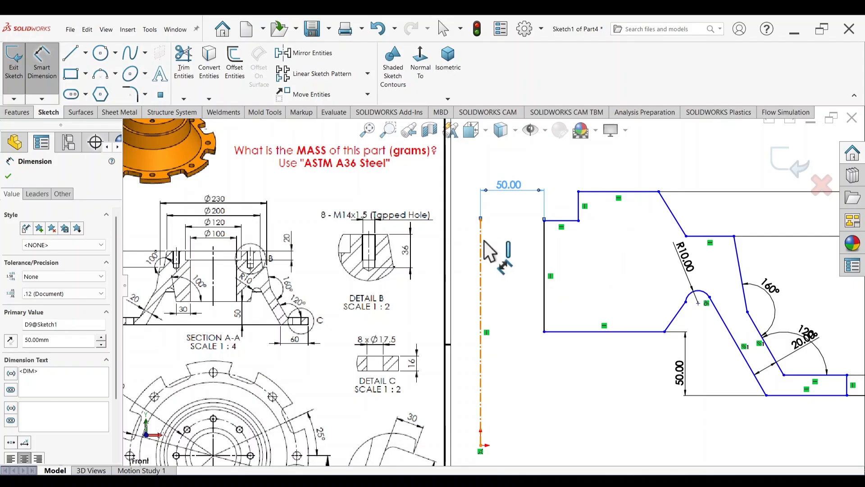
Dimension the horizontal distance from the centerline to the short vertical edge of the upper step as 60 mm
scroll(239, 255, "down", 3)
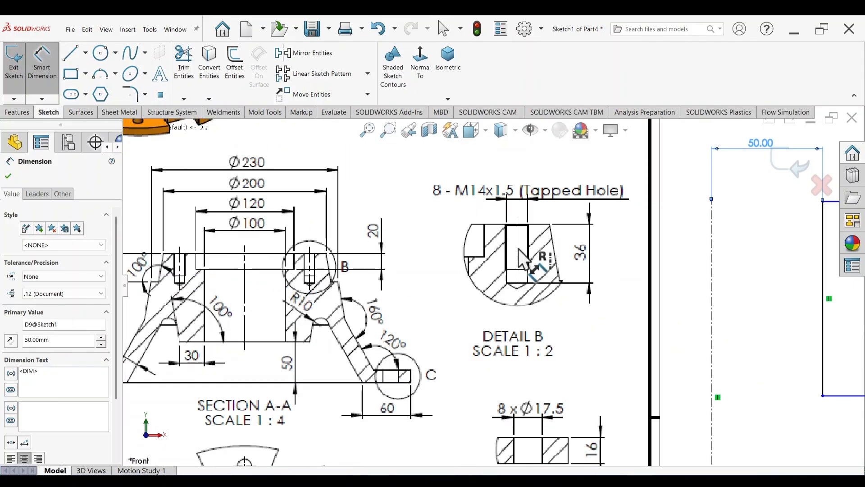
scroll(517, 251, "up", 3)
left_click(621, 276)
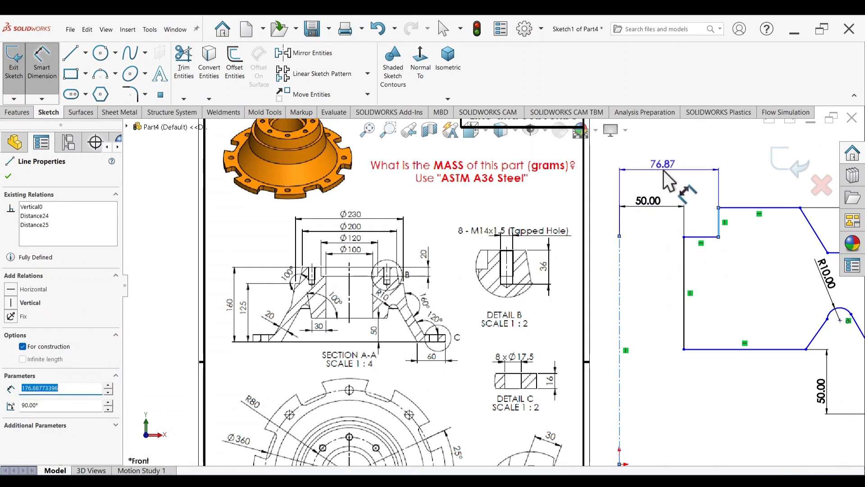
left_click(663, 170)
key("Return")
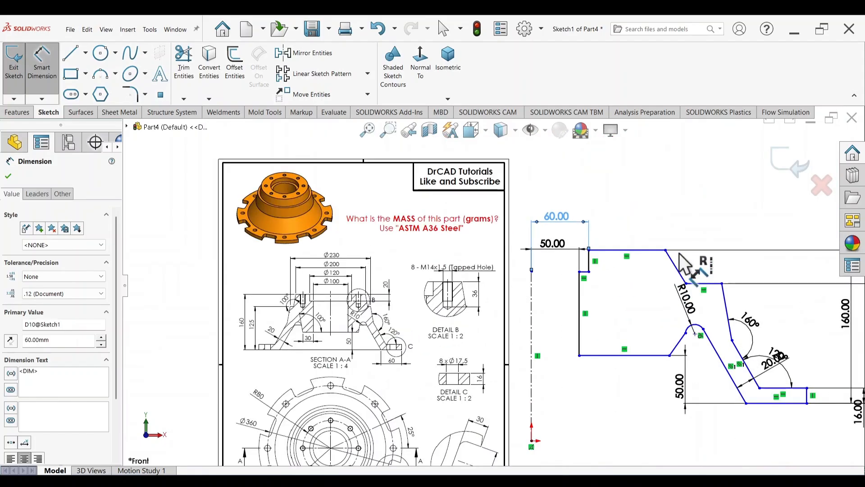
Dimension the horizontal distance from the centerline to the outer endpoint of the profile's top edge as 100 mm
left_click(532, 299)
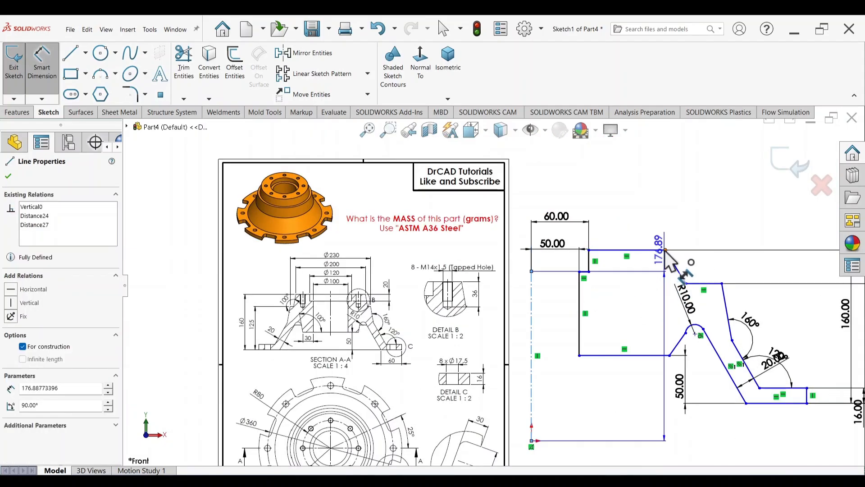
left_click(606, 188)
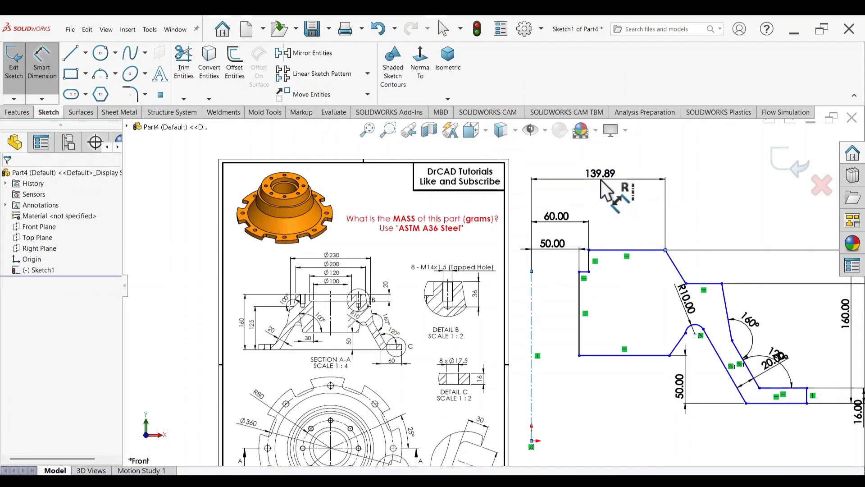
type("100")
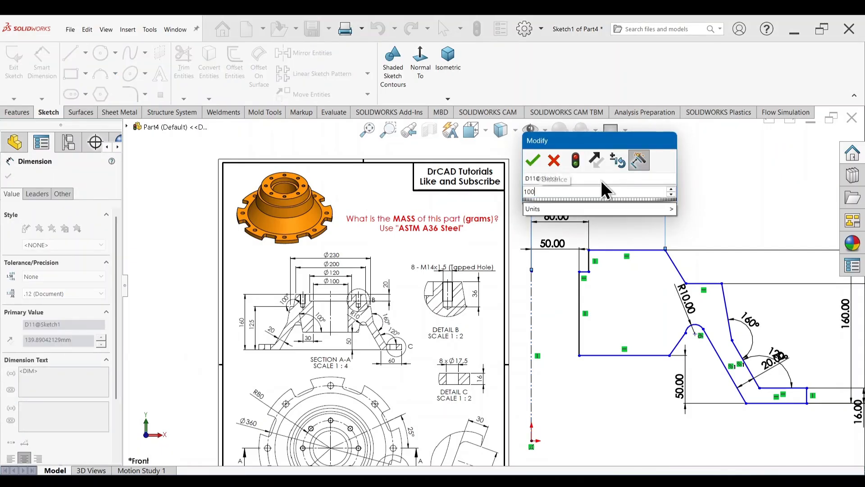
key("Return")
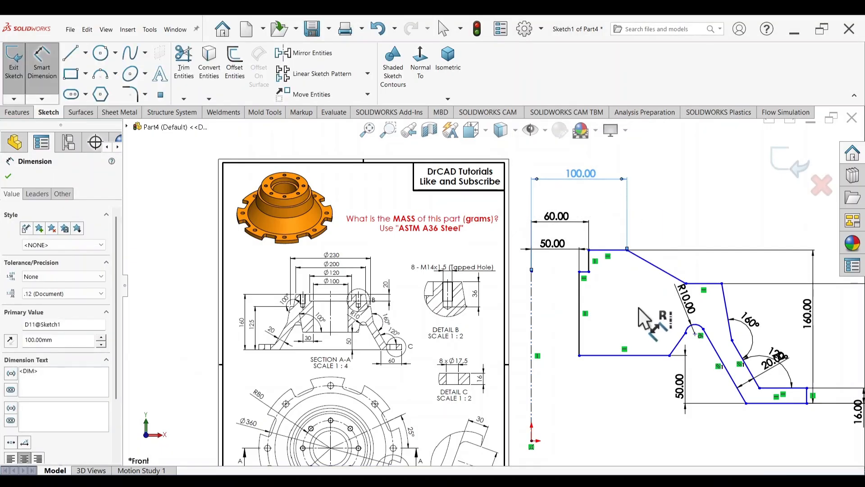
Dimension the horizontal distance from the centerline to the outer end of the upper outer ledge as 230/2 mm
scroll(361, 300, "down", 5)
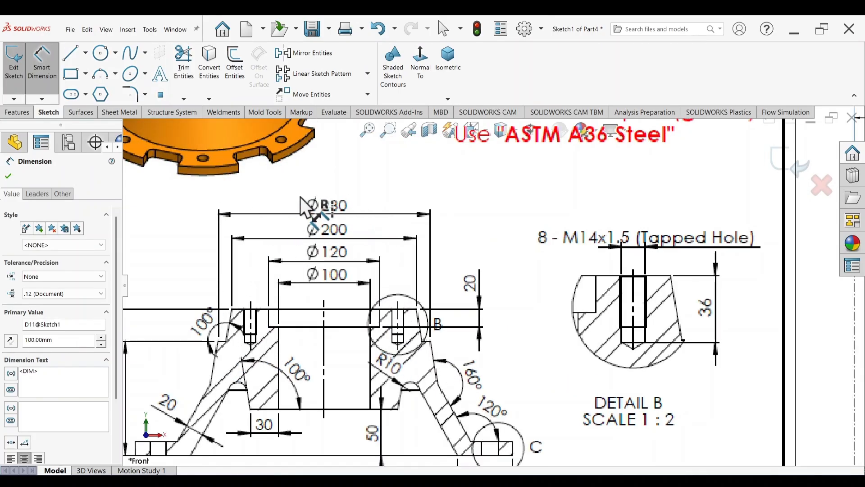
scroll(536, 282, "up", 8)
scroll(702, 280, "down", 5)
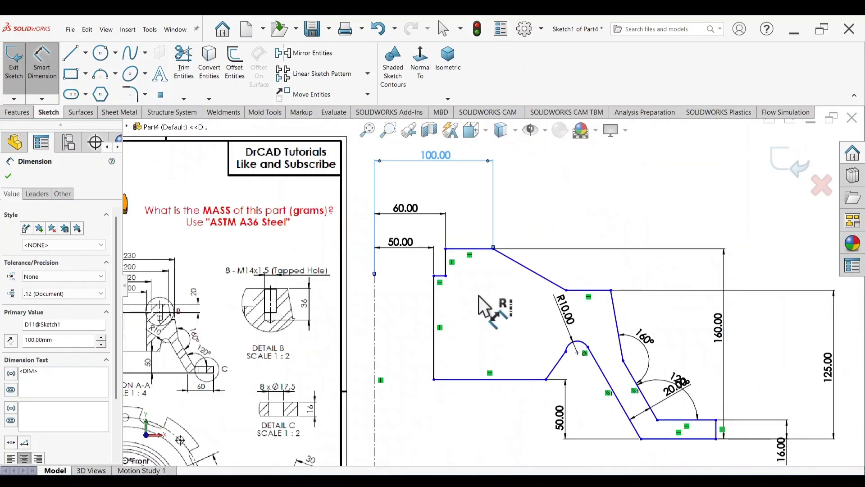
left_click(375, 311)
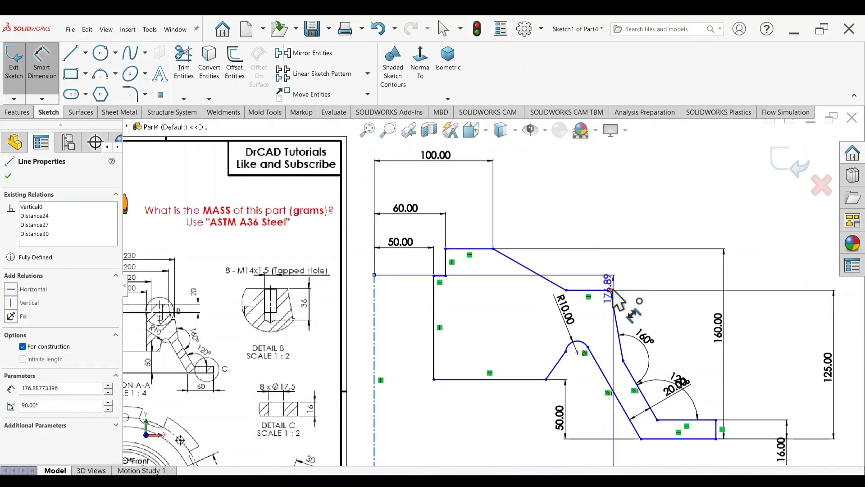
left_click(499, 161)
scroll(493, 161, "up", 2)
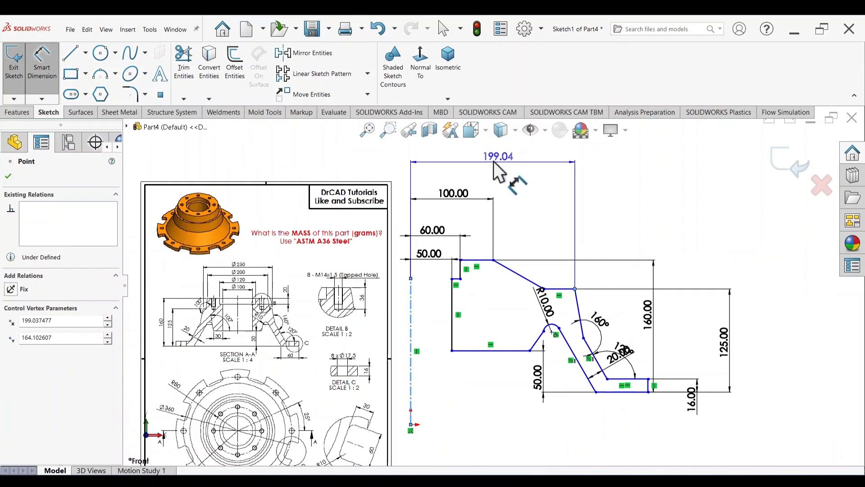
left_click(493, 158)
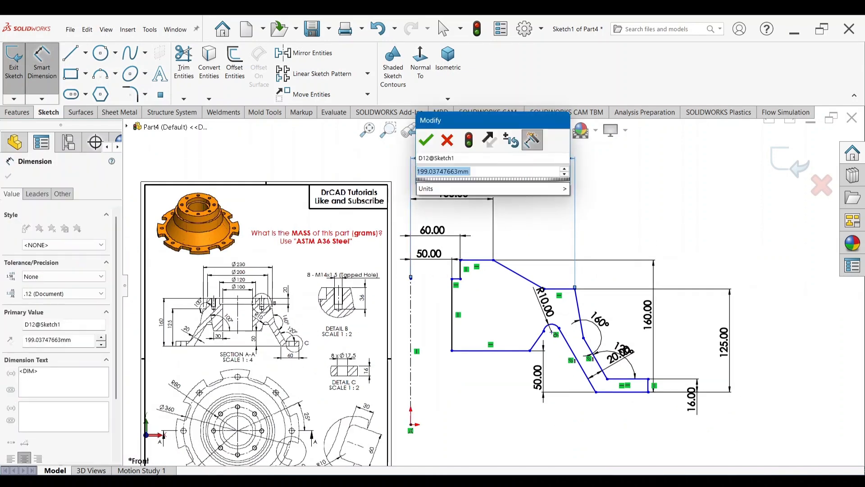
type("230/2")
key("Return")
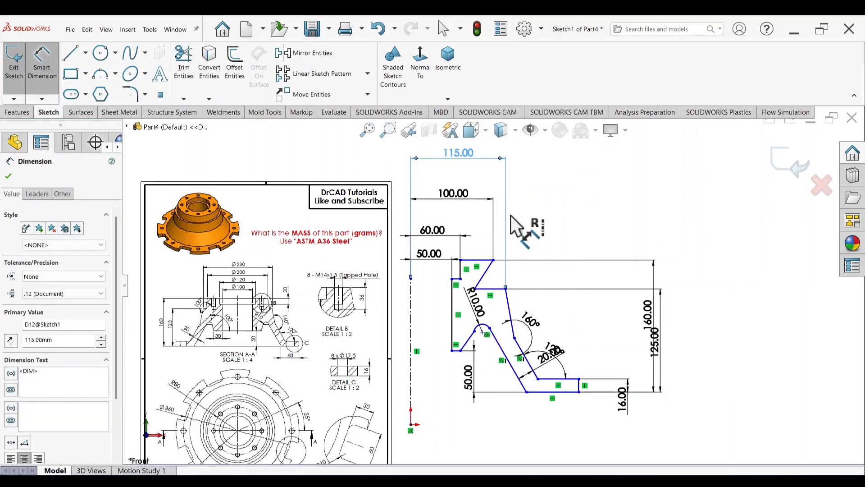
Move the inner endpoint of the upper outer ledge outward so the slanted line above it slopes outward toward the ledge
scroll(497, 301, "down", 2)
scroll(497, 301, "down", 2)
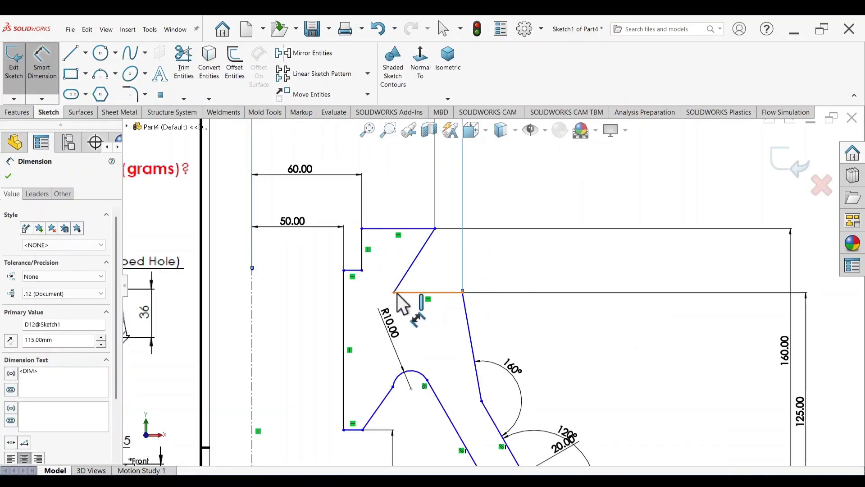
key("Escape")
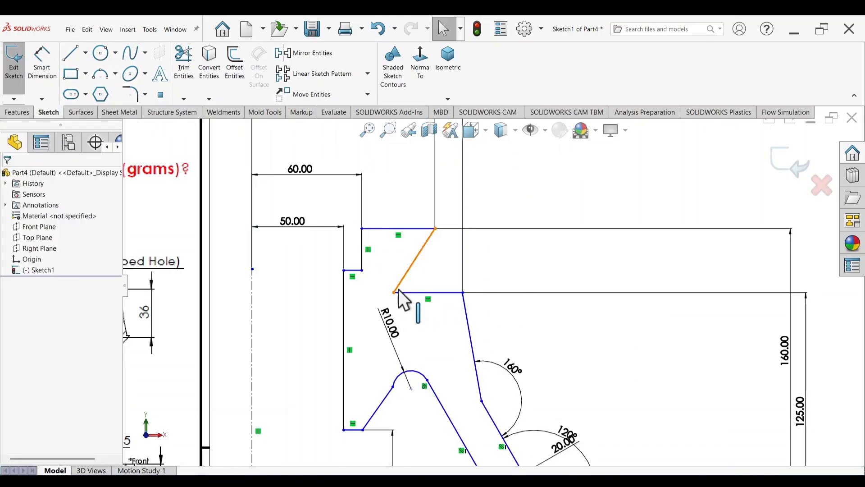
mouse_move(395, 293)
left_mouse_down()
mouse_move(442, 280)
mouse_move(446, 296)
left_mouse_up()
scroll(447, 306, "up", 4)
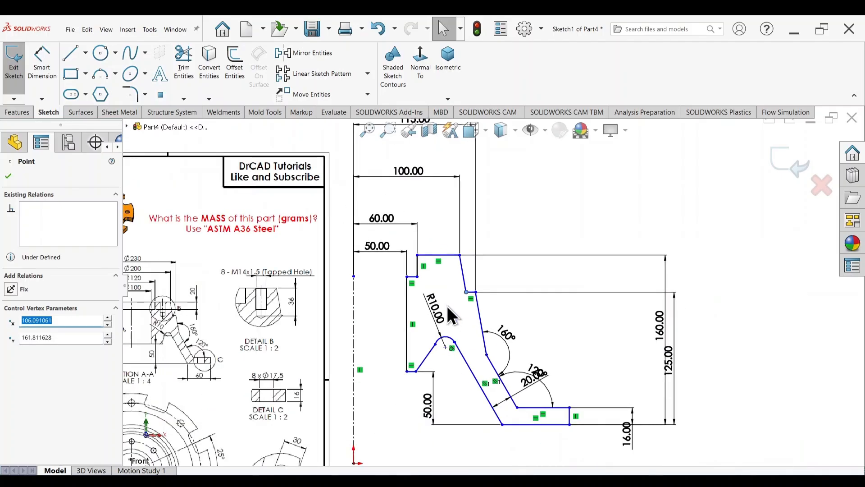
Dimension the length of the bore section's lower horizontal edge as 30 mm
left_click(33, 68)
scroll(422, 378, "down", 5)
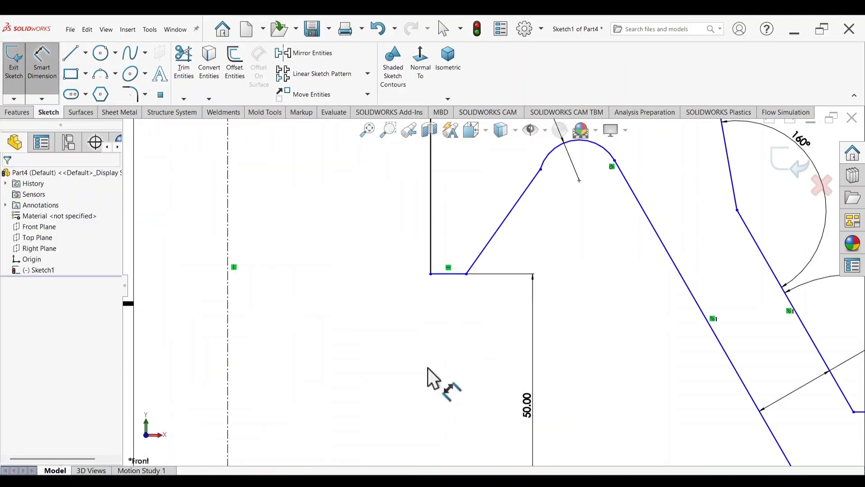
left_click(459, 274)
left_click(456, 347)
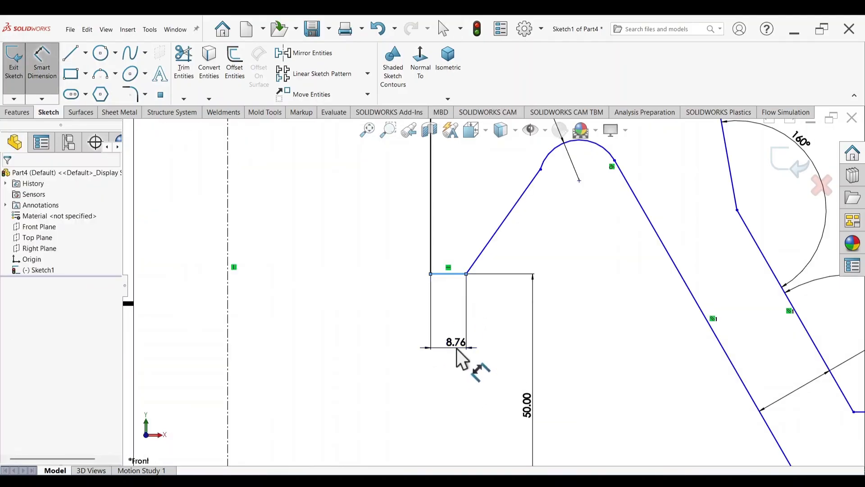
type("30")
key("Return")
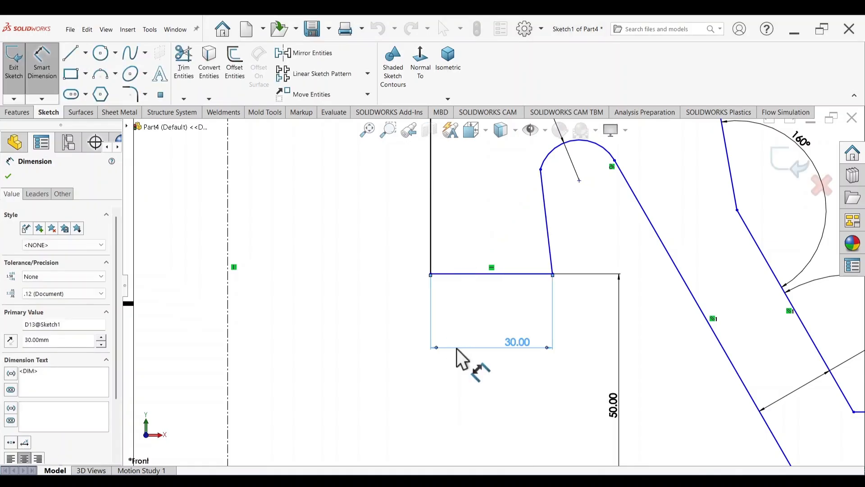
Dimension the vertical distance between the profile's top edge and the bore-side step edge as 20 mm
scroll(505, 328, "up", 6)
scroll(541, 293, "down", 2)
scroll(512, 310, "up", 2)
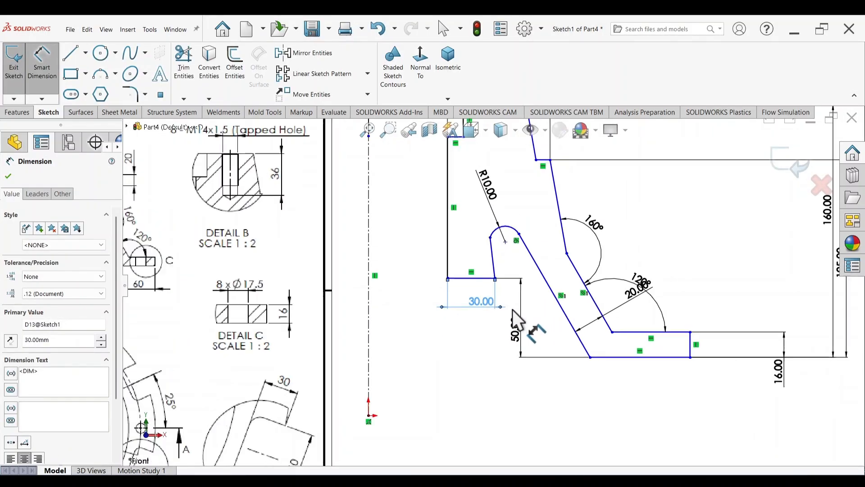
scroll(298, 293, "up", 2)
scroll(271, 263, "down", 5)
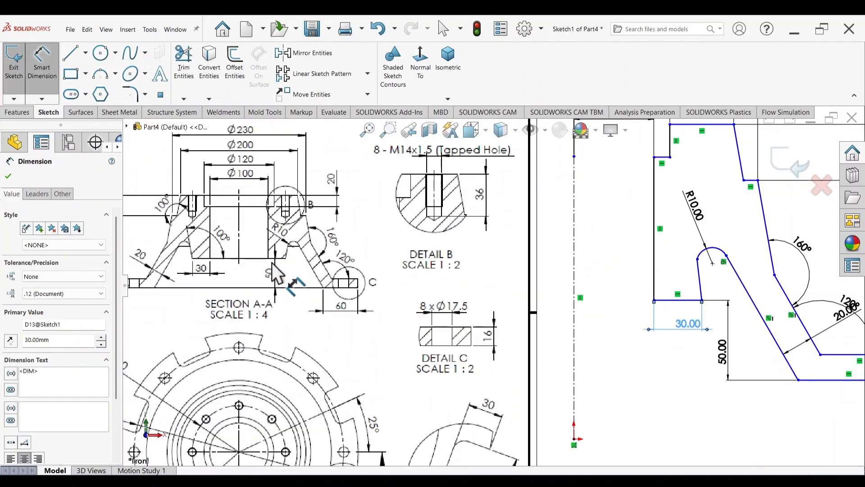
scroll(294, 258, "up", 3)
scroll(629, 228, "up", 3)
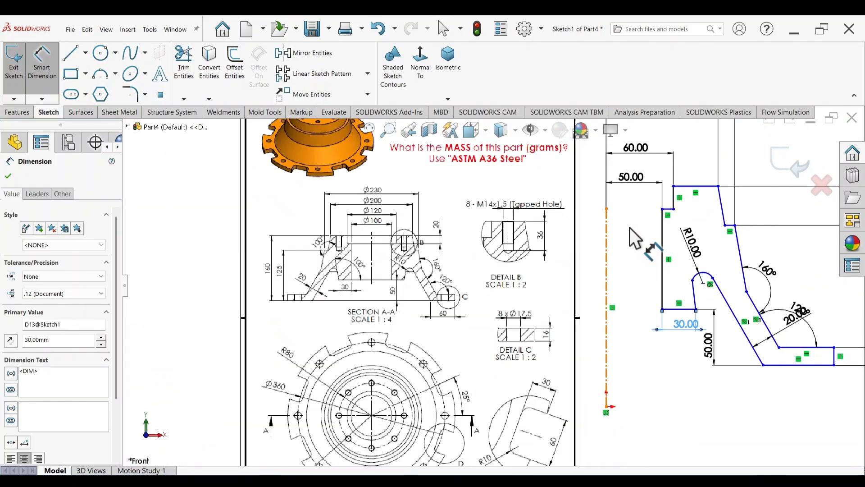
scroll(615, 241, "down", 4)
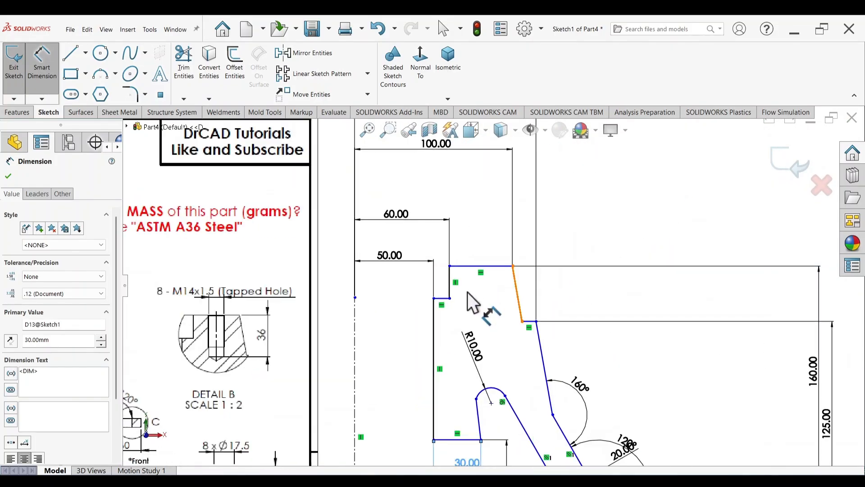
left_click(464, 267)
left_click(444, 298)
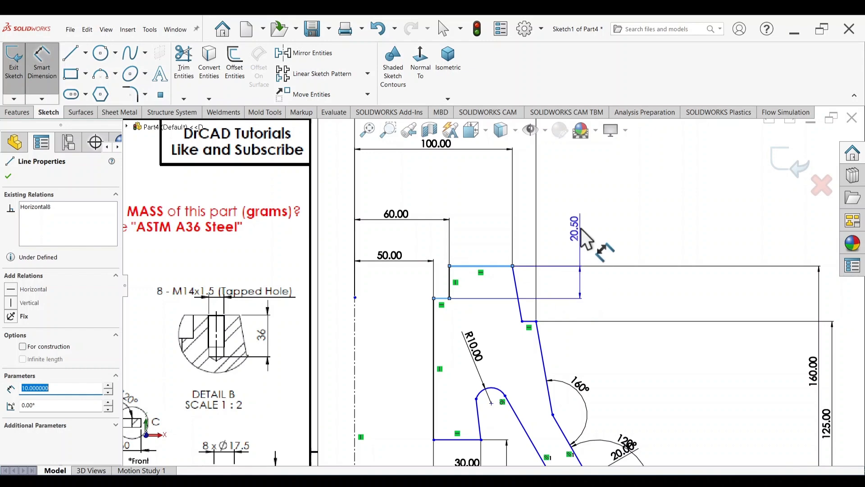
left_click(581, 234)
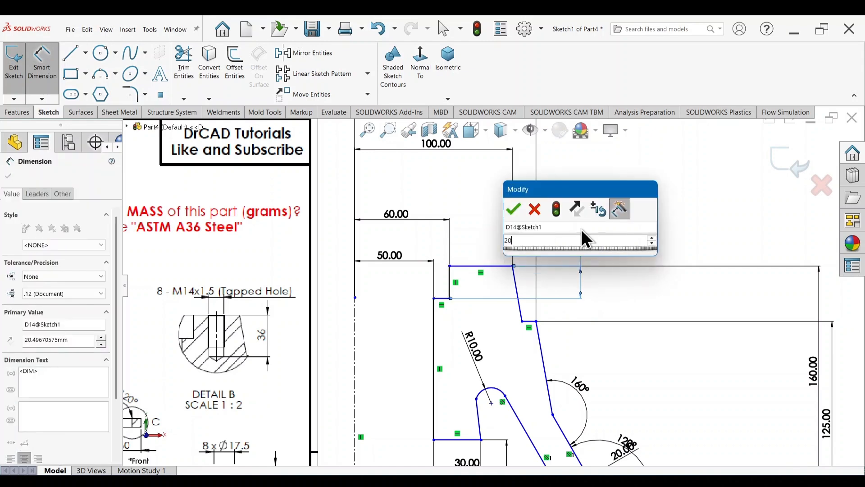
type("20")
key("Return")
scroll(493, 281, "up", 3)
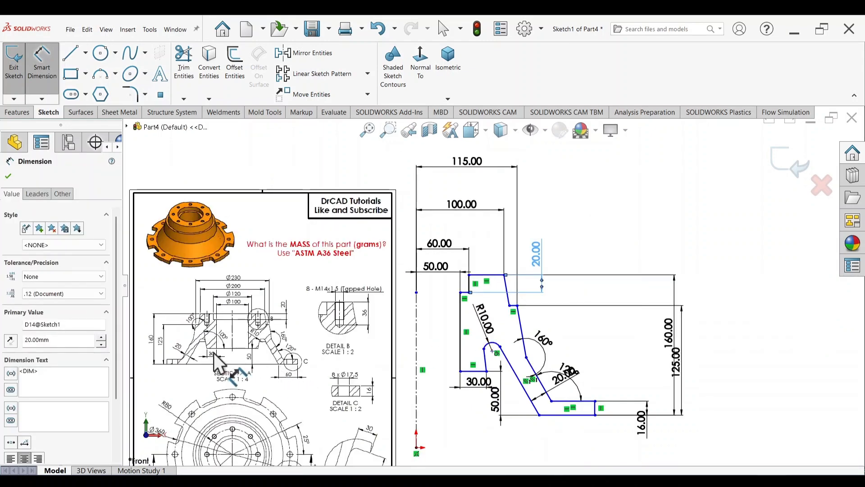
Dimension the angle between the upper slanted line and the horizontal upper outer ledge as 100 degrees
scroll(214, 352, "down", 2)
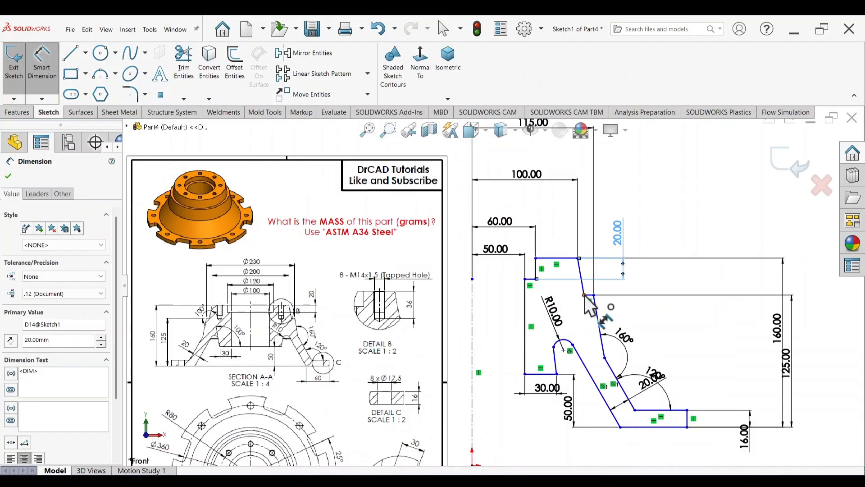
scroll(247, 320, "down", 5)
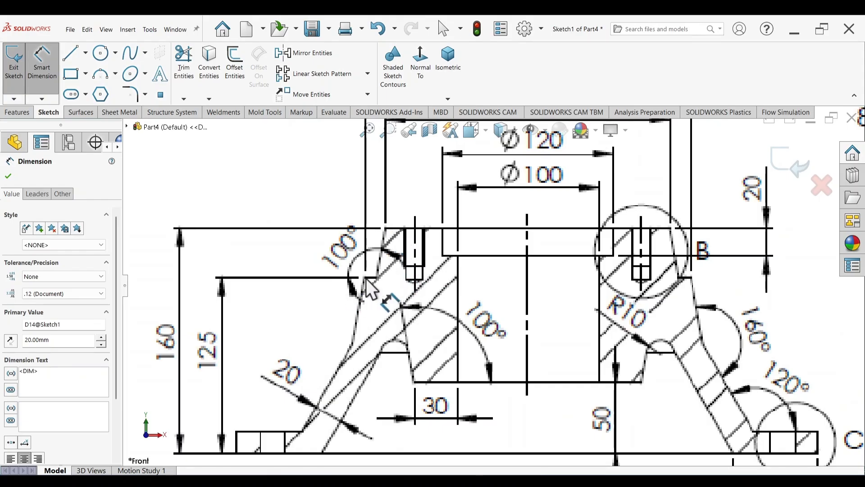
scroll(485, 294, "up", 5)
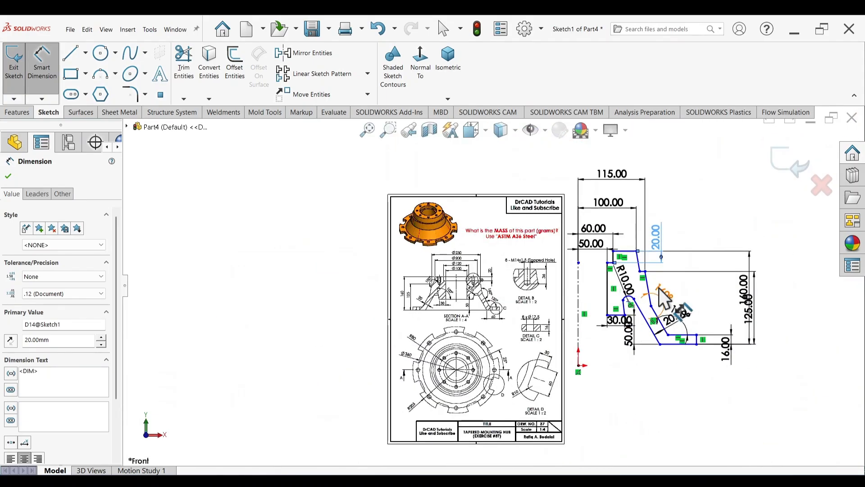
scroll(593, 261, "down", 5)
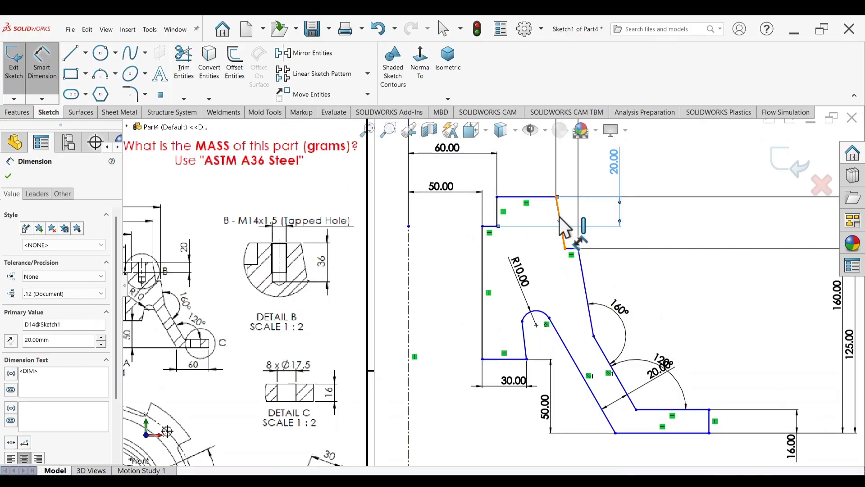
left_click(579, 247)
scroll(570, 251, "down", 4)
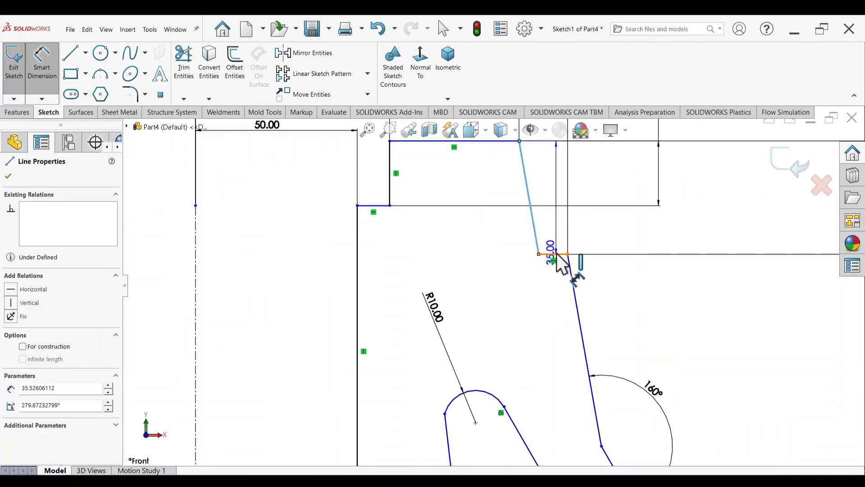
left_click(557, 255)
left_click(562, 218)
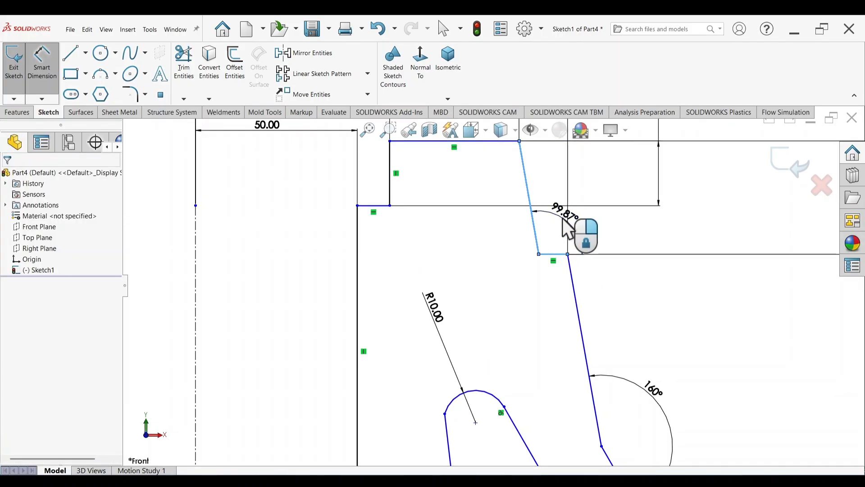
type("100")
key("Return")
scroll(571, 270, "up", 5)
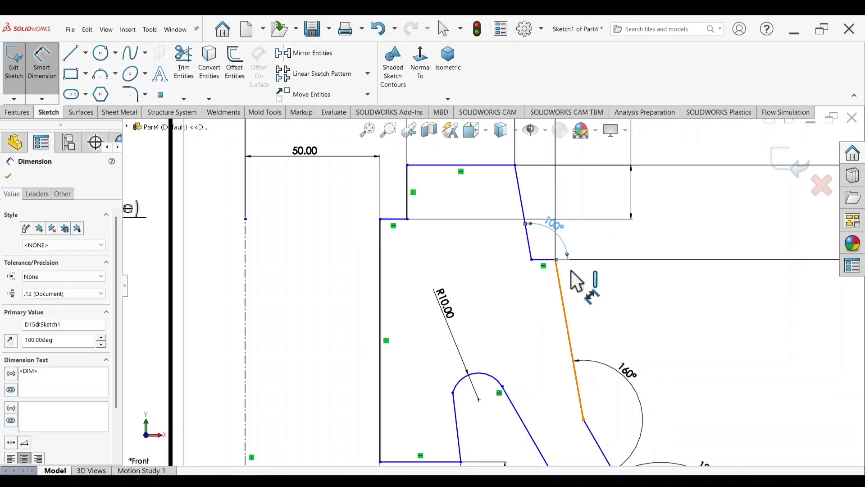
scroll(572, 270, "up", 1)
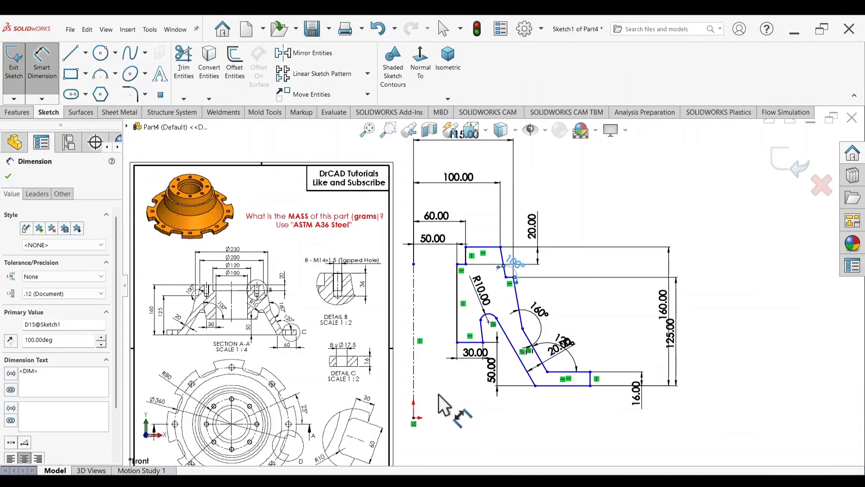
Dimension the horizontal distance from the centerline to the flange's outer vertical edge as 205 mm
scroll(418, 361, "down", 2)
scroll(414, 369, "up", 4)
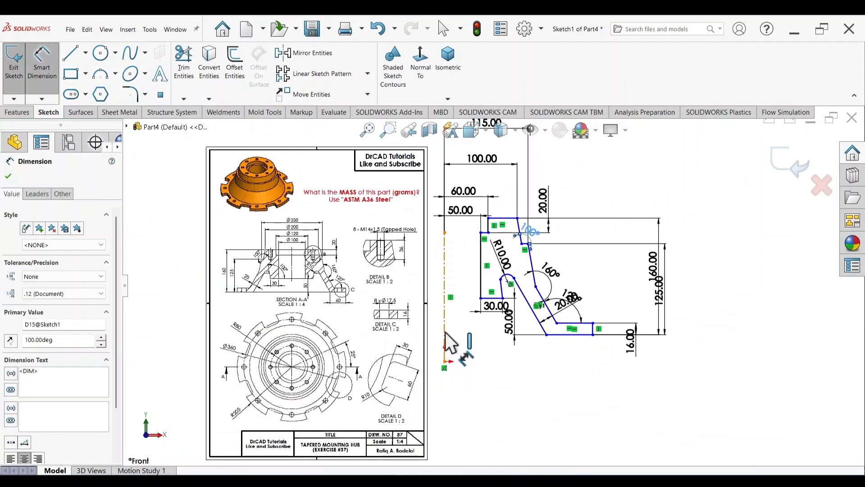
left_click(445, 332)
scroll(600, 331, "down", 6)
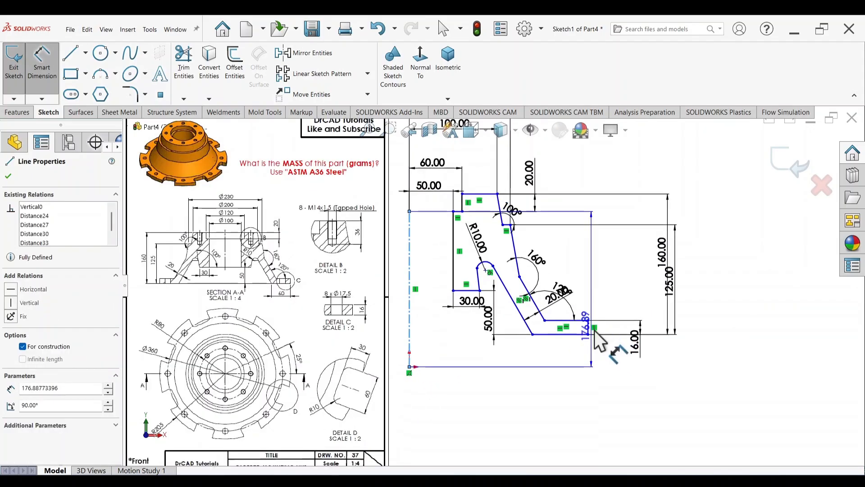
left_click(566, 329)
scroll(438, 408, "up", 6)
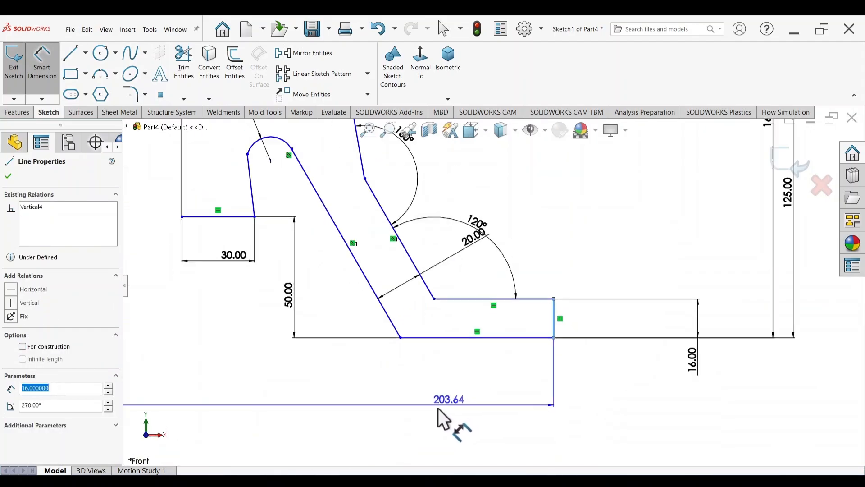
scroll(261, 394, "up", 1)
scroll(191, 388, "down", 4)
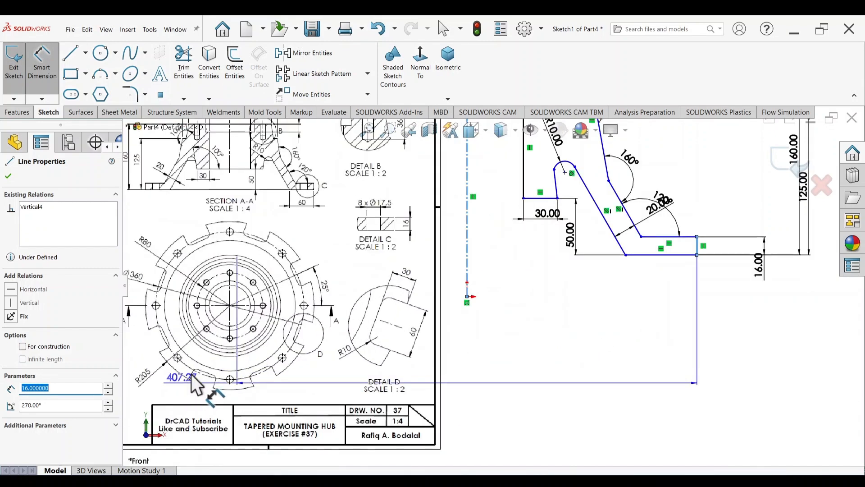
scroll(228, 348, "up", 3)
scroll(228, 347, "down", 4)
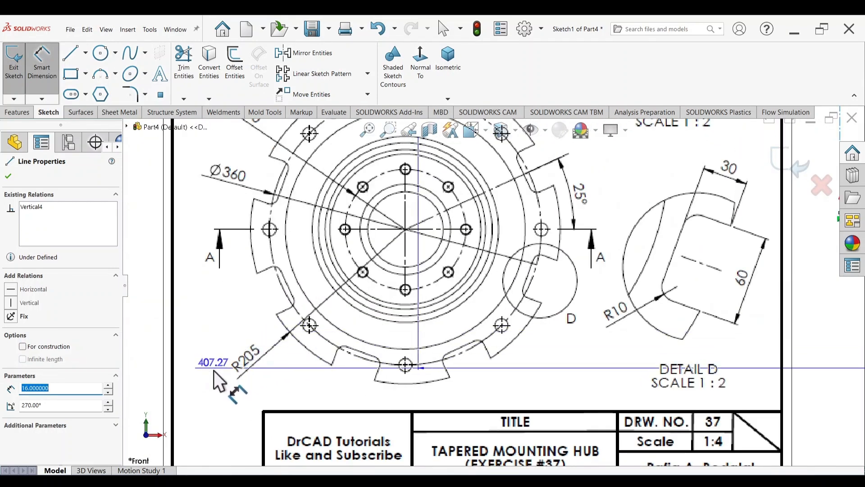
scroll(405, 306, "up", 8)
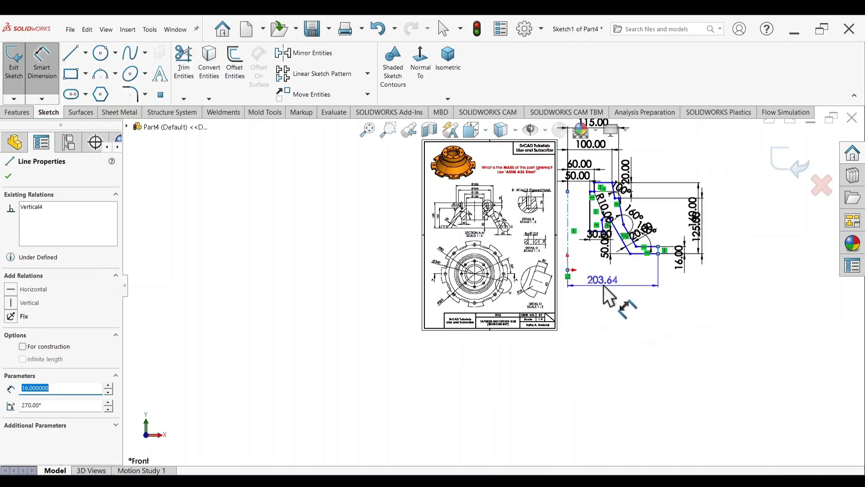
left_click(610, 285)
type("2")
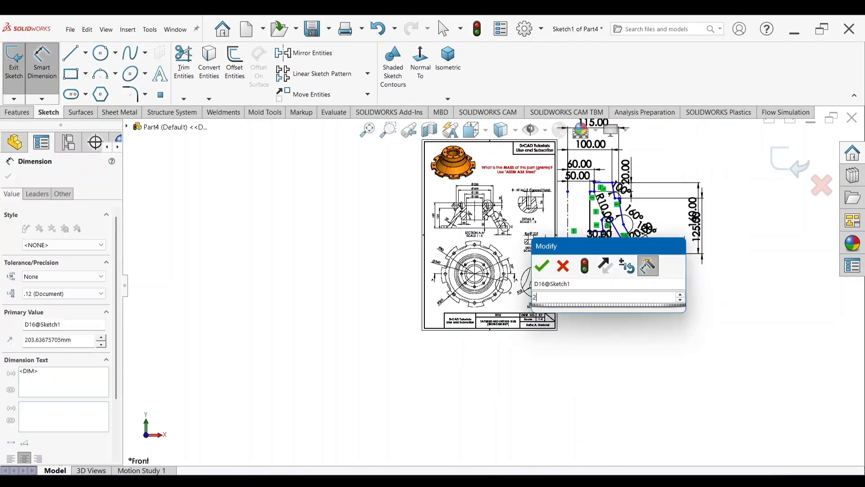
type("05")
key("Return")
scroll(616, 236, "down", 3)
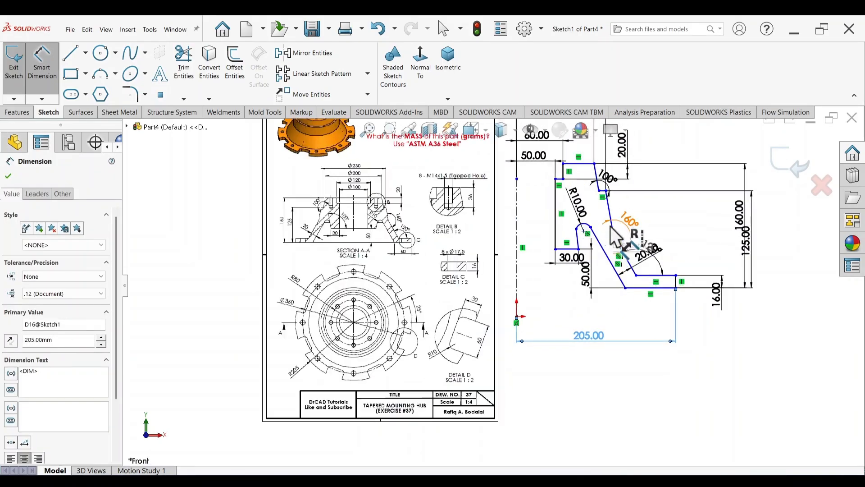
Dimension the angle between the bore section's lower horizontal edge and the short slanted line beneath the R10 arc as 100 degrees
scroll(397, 234, "down", 4)
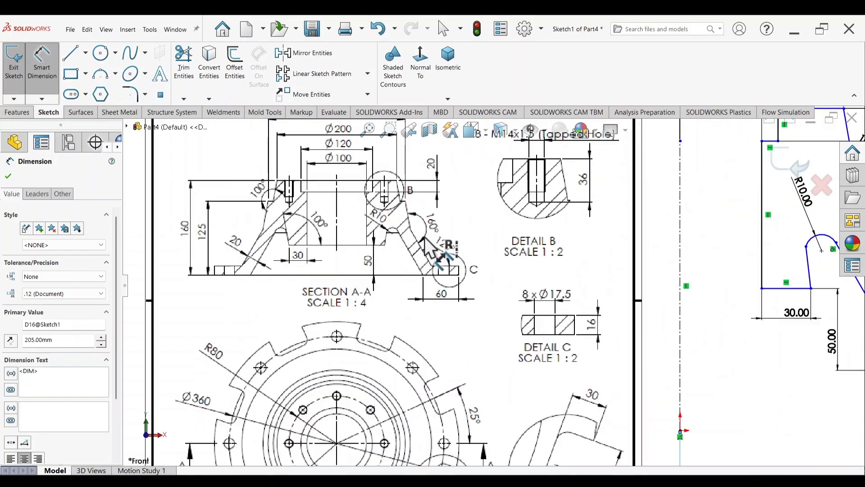
scroll(424, 239, "down", 2)
scroll(426, 248, "up", 3)
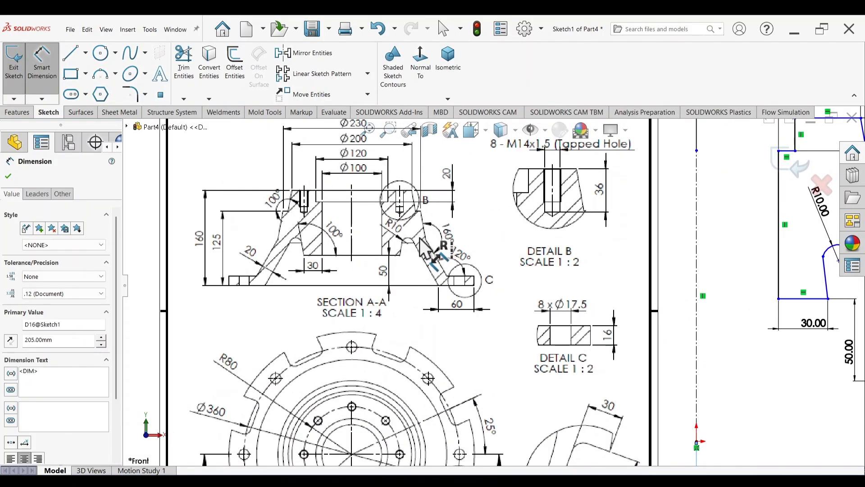
scroll(451, 255, "down", 3)
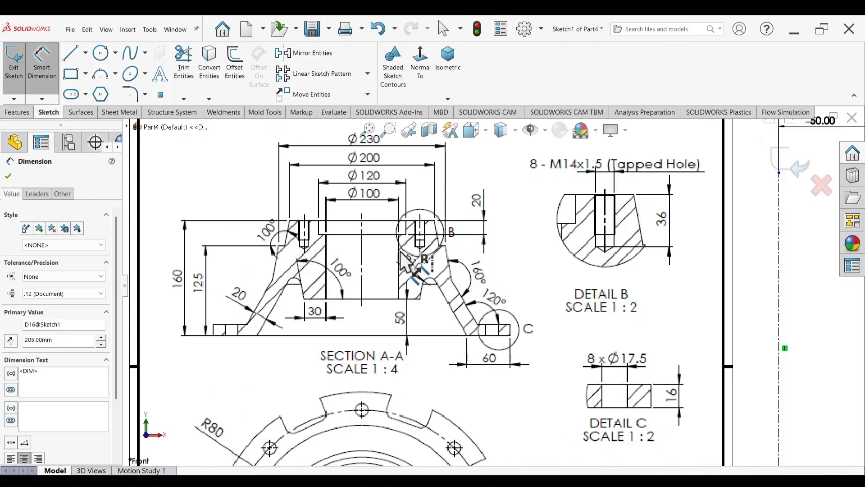
scroll(500, 288, "up", 4)
scroll(669, 298, "down", 2)
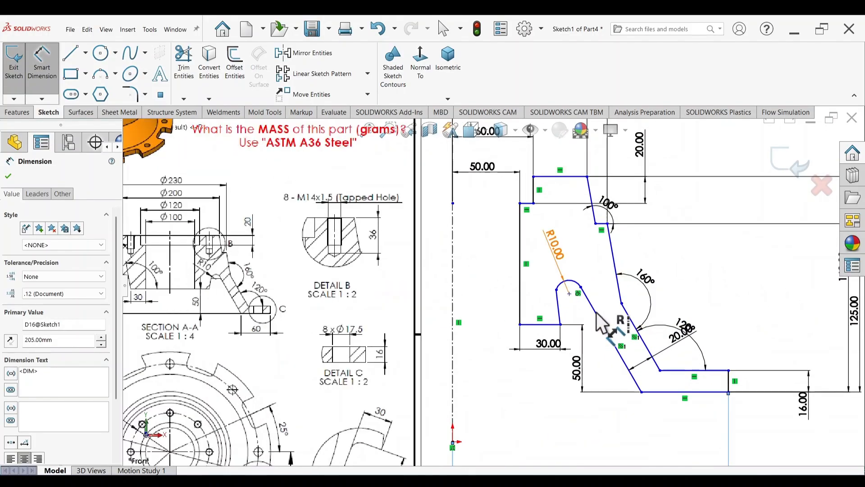
scroll(573, 312, "down", 2)
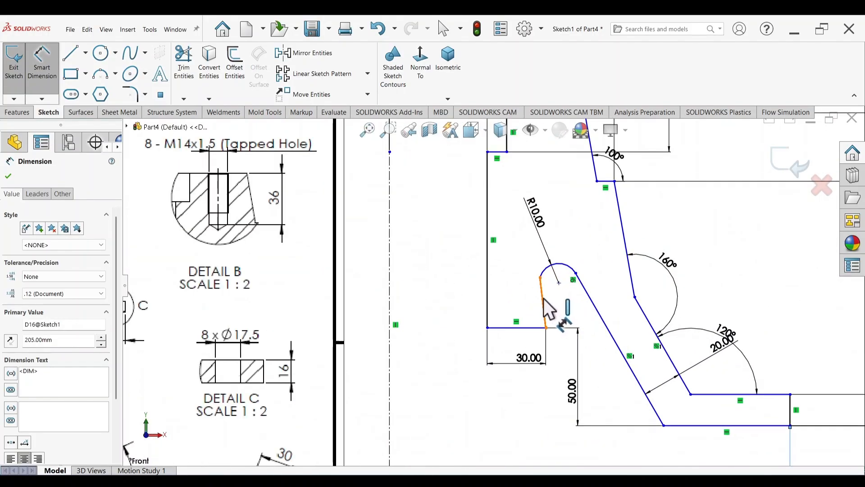
left_click(543, 298)
left_click(529, 328)
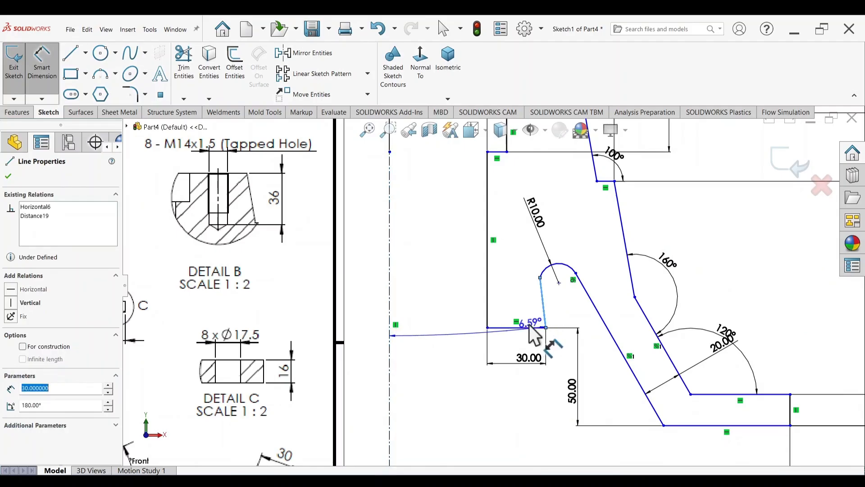
key("Escape")
left_click(512, 298)
type("100")
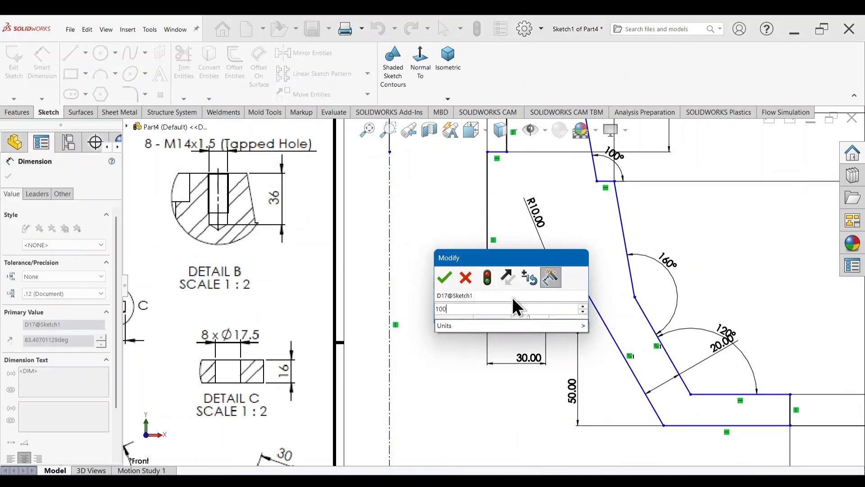
key("Return")
scroll(570, 289, "down", 3)
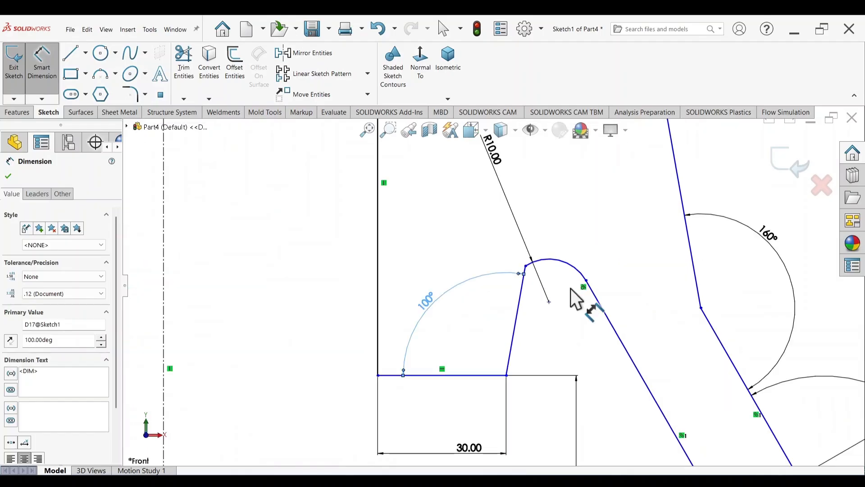
Add a Horizontal relation between the two endpoints of the R10 arc
key("Escape")
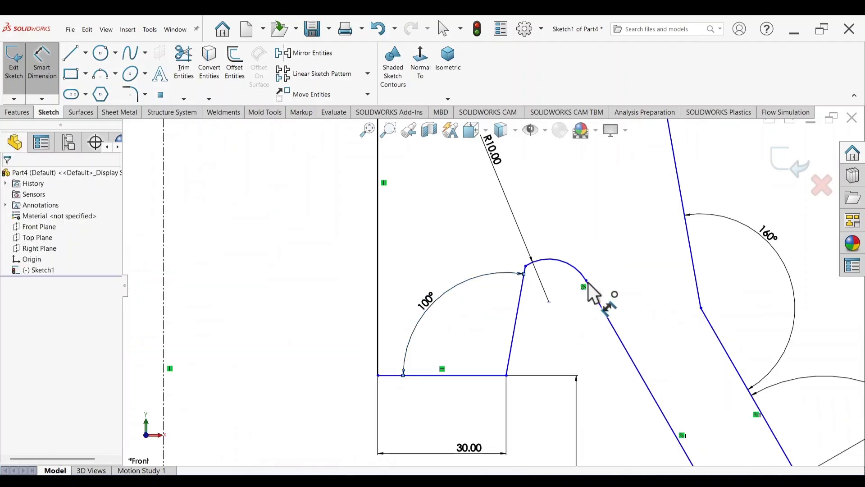
left_click(571, 278)
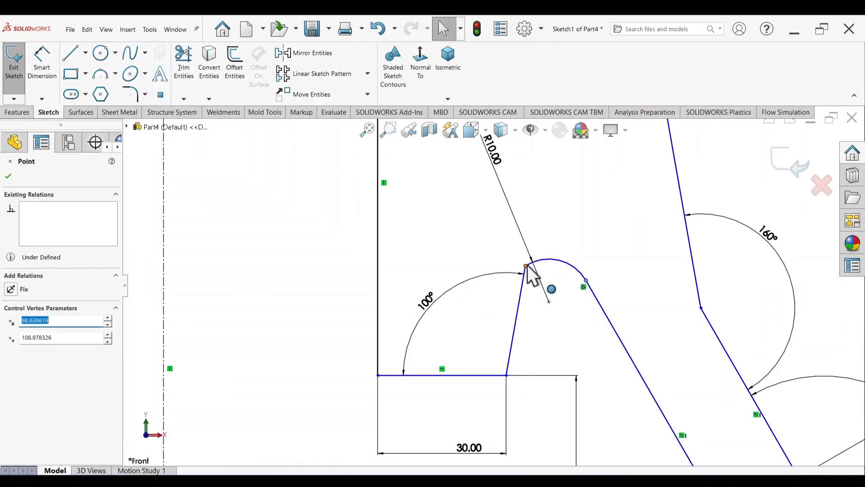
left_click(526, 266, "ctrl")
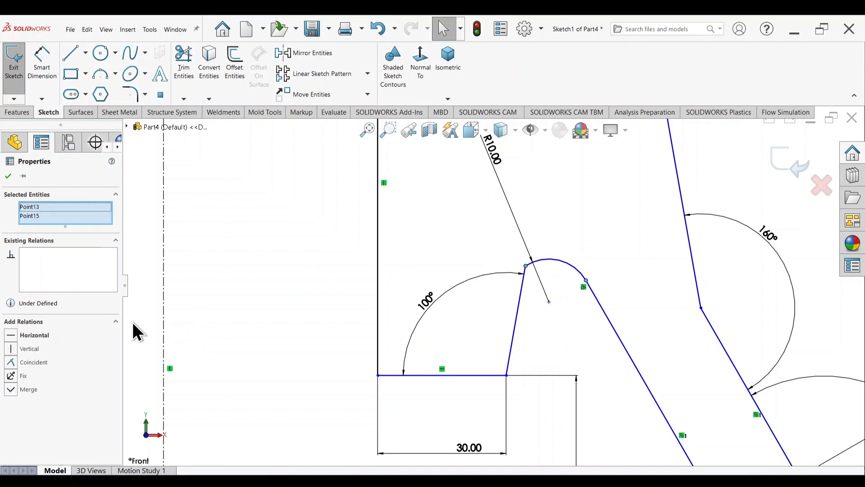
left_click(12, 336)
scroll(516, 291, "up", 6)
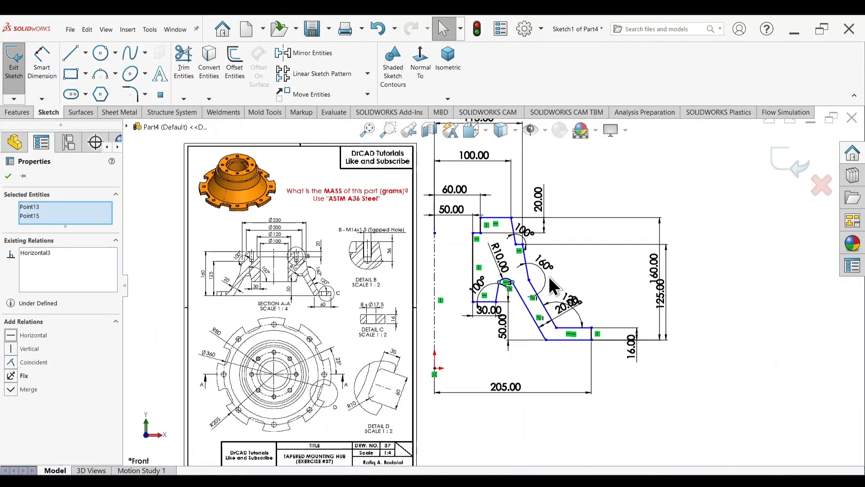
Dimension the length of the flange's bottom horizontal edge as 60 mm
scroll(353, 342, "up", 4)
scroll(375, 286, "down", 5)
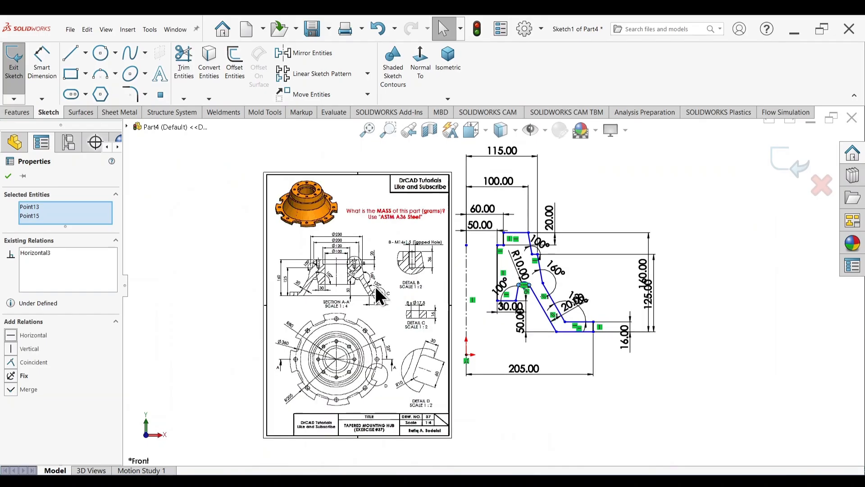
scroll(752, 263, "up", 1)
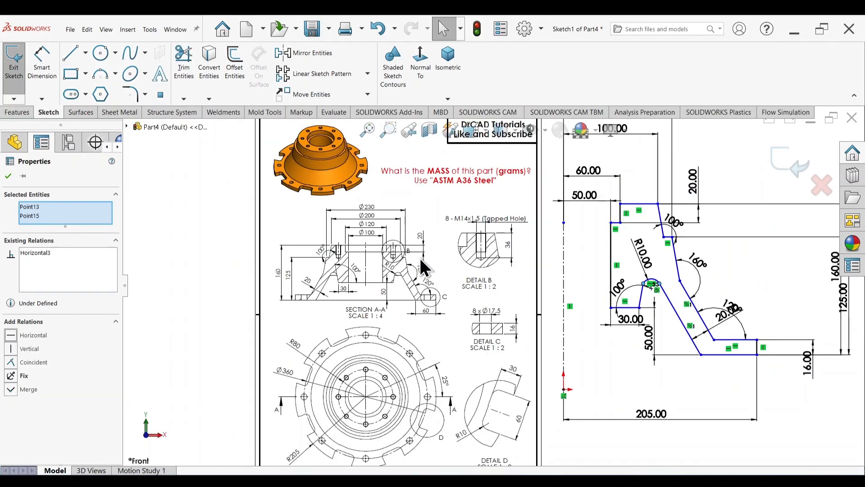
scroll(420, 258, "down", 3)
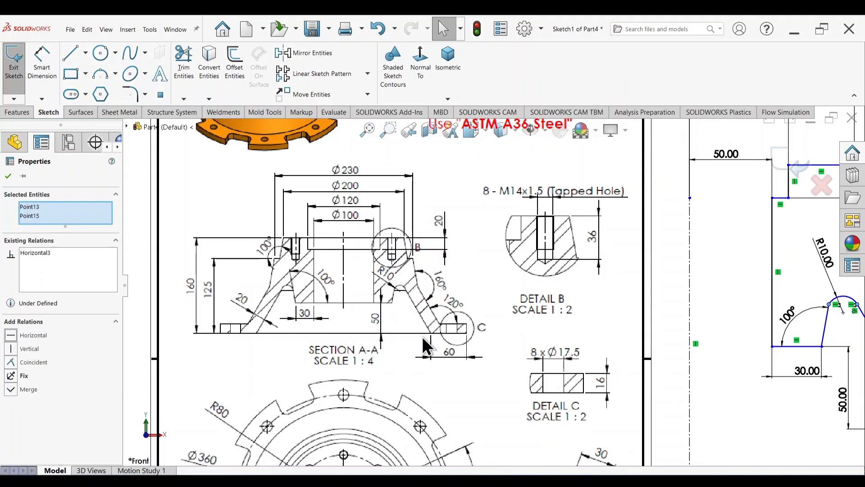
scroll(518, 345, "up", 4)
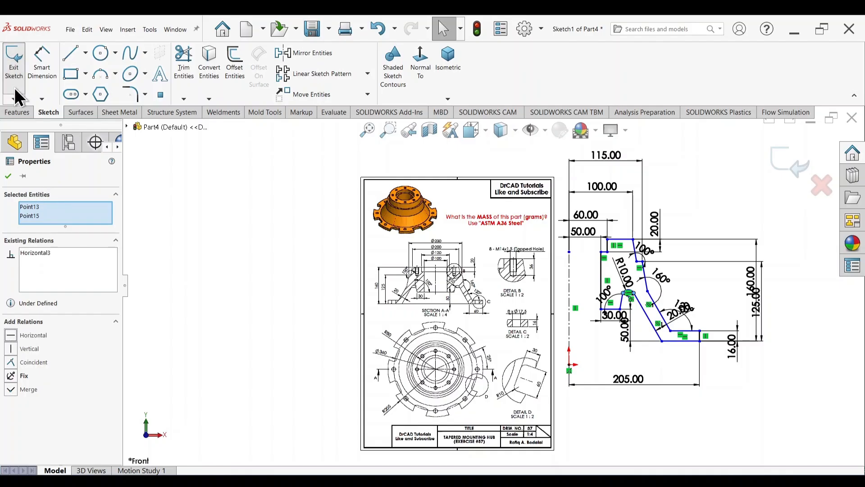
left_click(50, 68)
scroll(653, 356, "down", 3)
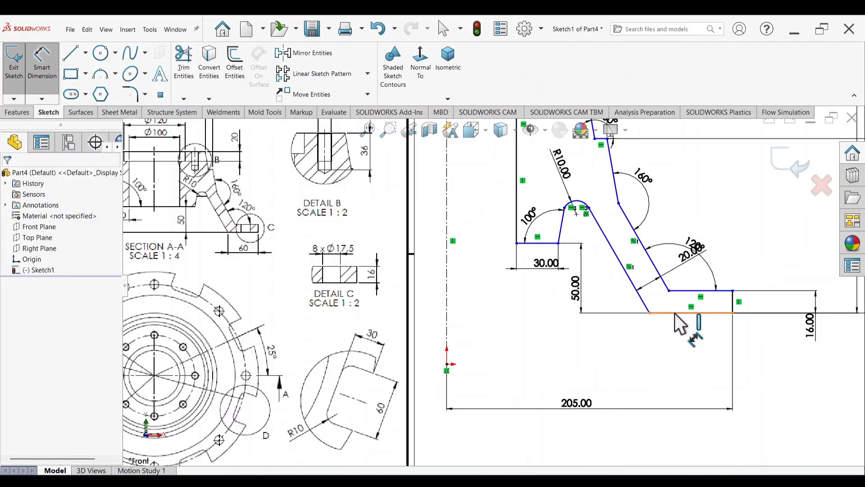
left_click(675, 313)
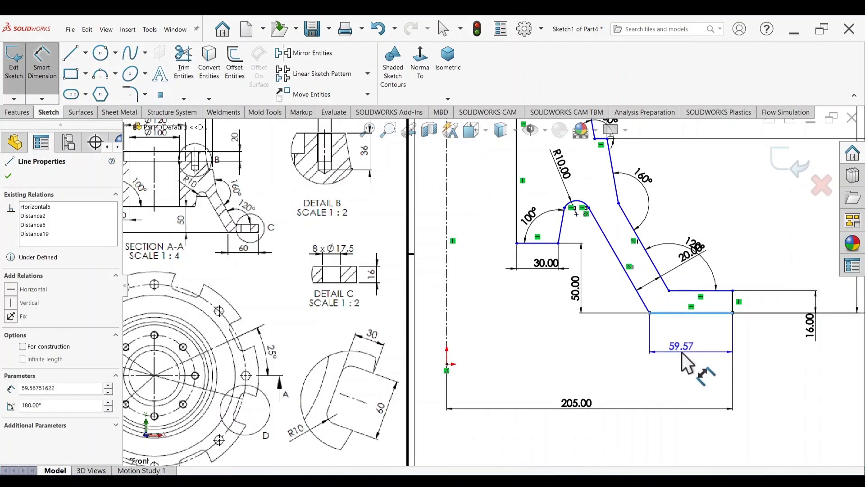
left_click(682, 352)
left_click(682, 353)
type("60")
key("Return")
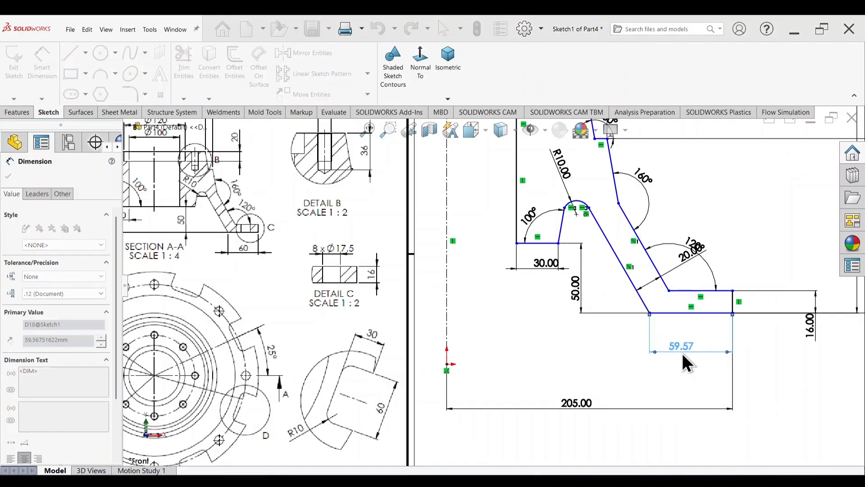
Check the profile sketch against the dimensions in Section A-A and the detail views of the drawing
scroll(374, 276, "up", 5)
scroll(342, 265, "down", 6)
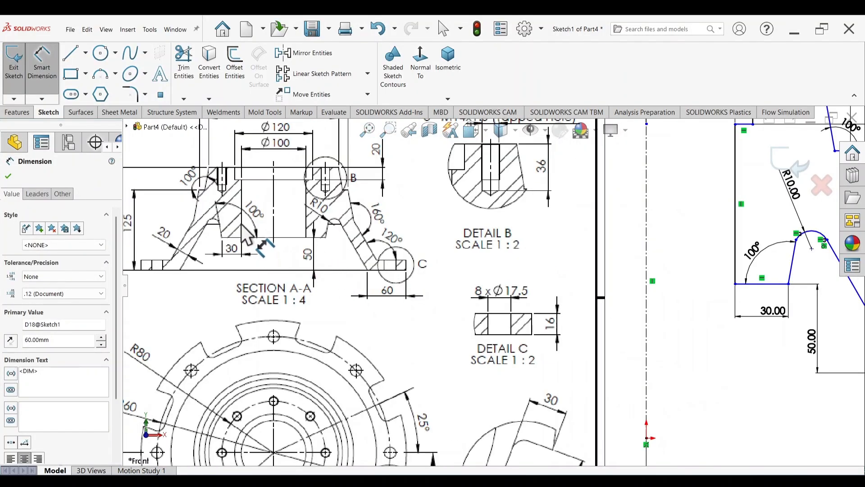
scroll(169, 239, "up", 4)
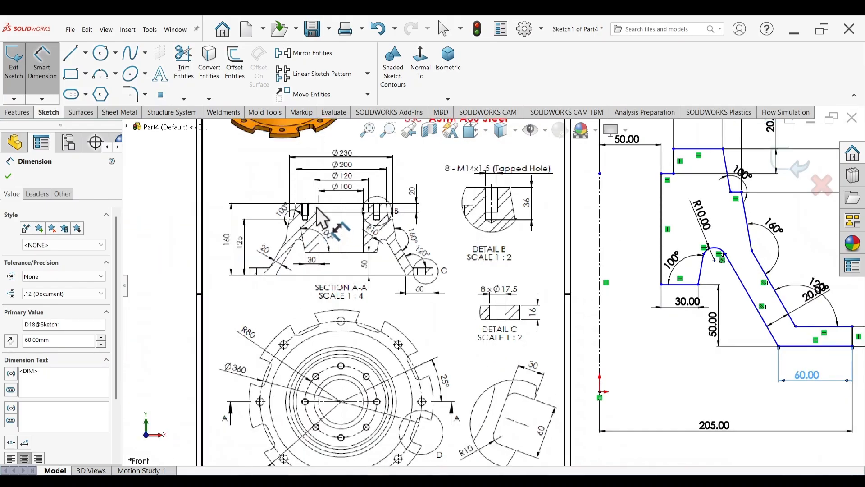
scroll(338, 230, "down", 3)
scroll(435, 225, "up", 4)
scroll(649, 304, "down", 4)
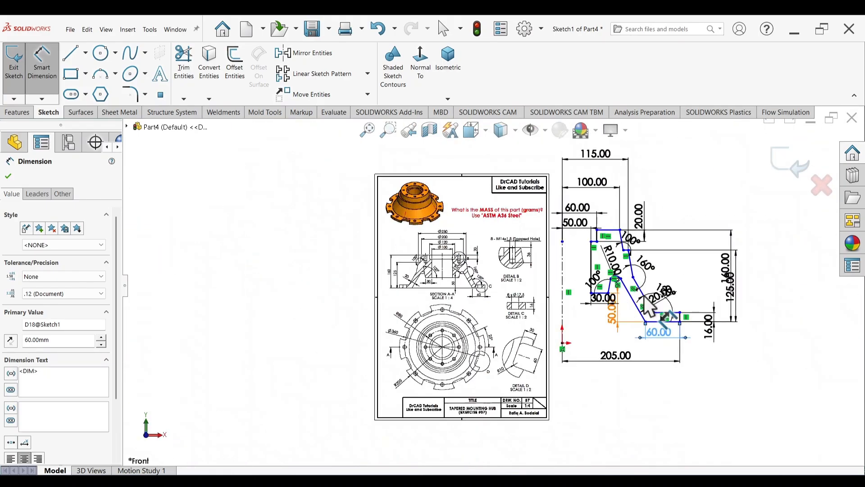
scroll(649, 302, "down", 2)
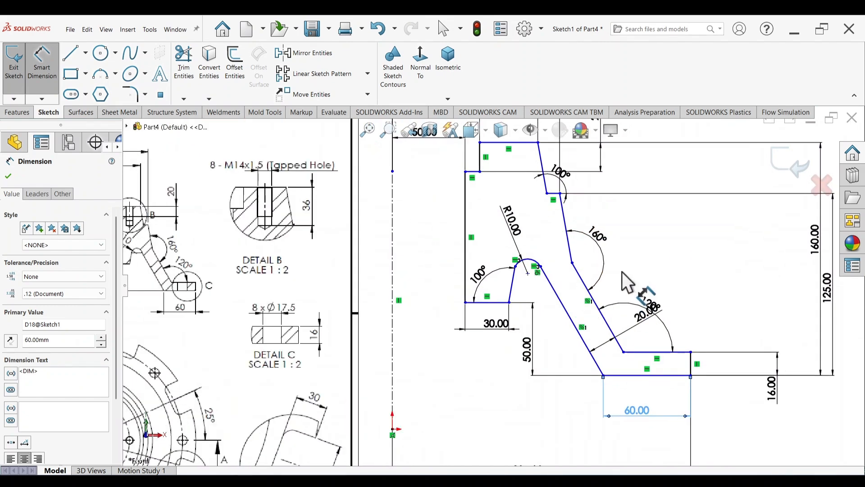
scroll(609, 256, "up", 2)
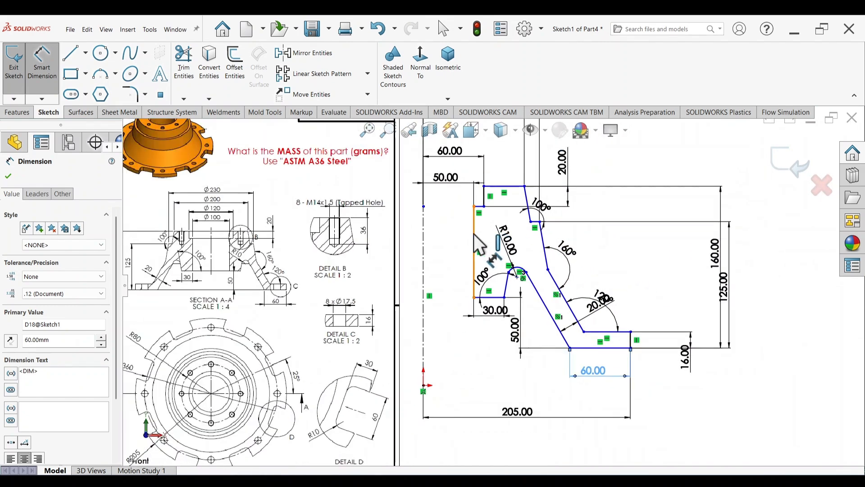
left_click(474, 245)
left_click(450, 252)
key("Escape")
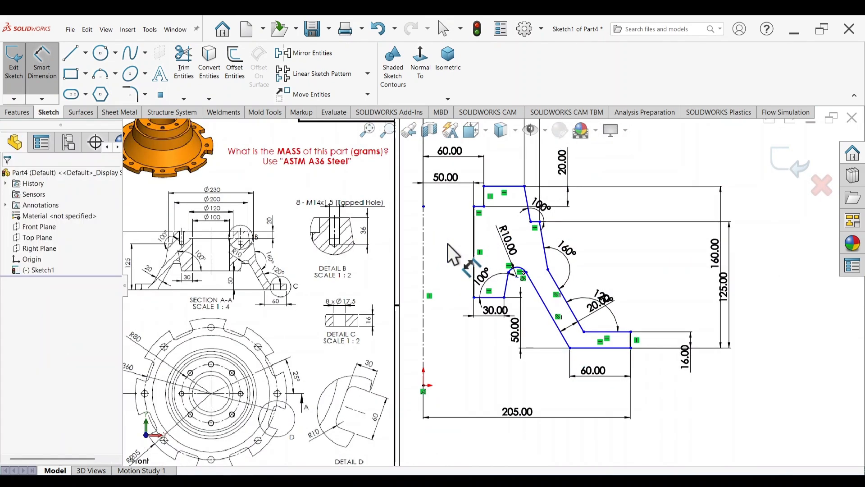
Try to dimension the horizontal distance from the centerline to the center point of the R10 arc
scroll(521, 290, "down", 3)
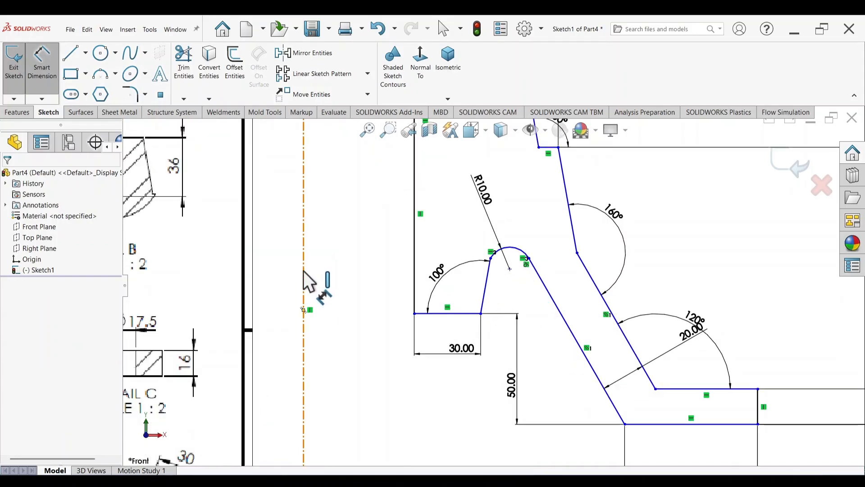
left_click(510, 289)
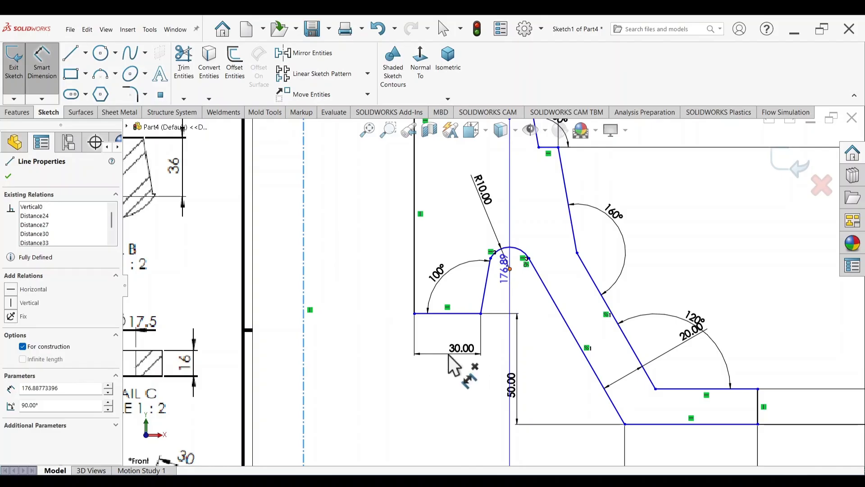
left_click(408, 386)
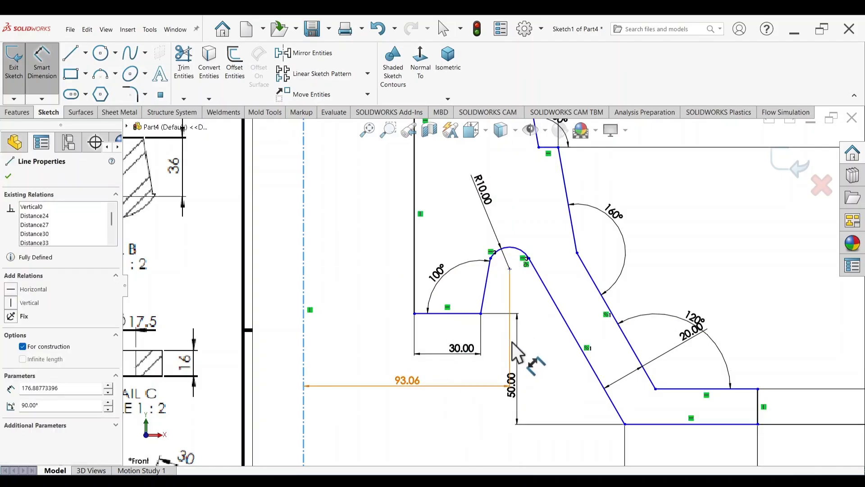
Undo the arc-center distance dimension and the last change to the flange's bottom edge length
key("ctrl+z")
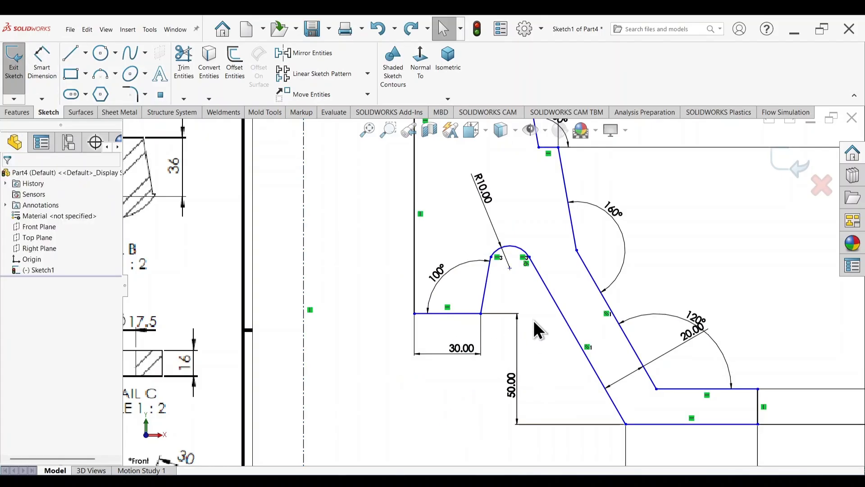
scroll(530, 309, "down", 3)
scroll(527, 280, "up", 4)
scroll(529, 285, "down", 6)
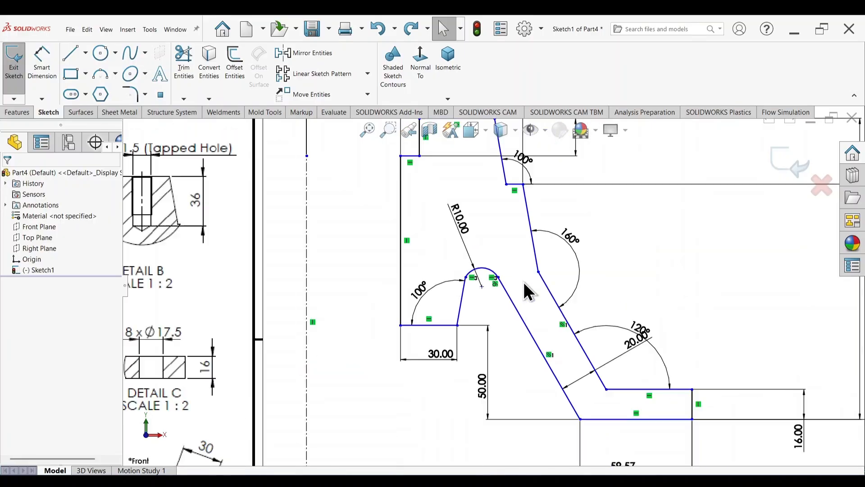
scroll(547, 289, "down", 2)
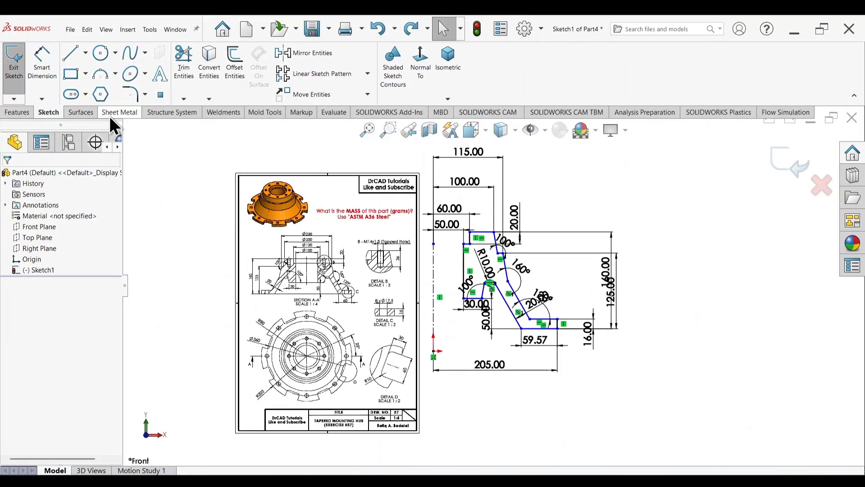
Revolve the section profile 360 degrees about the vertical centerline as a solid boss
left_click(18, 113)
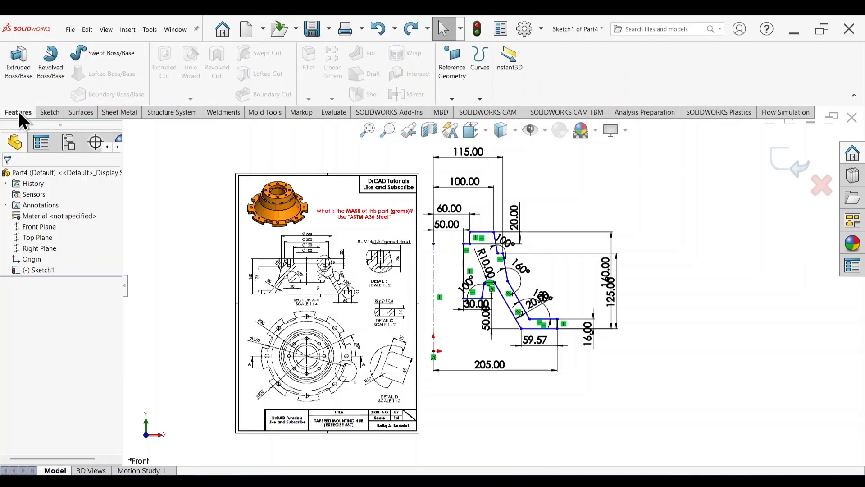
left_click(61, 64)
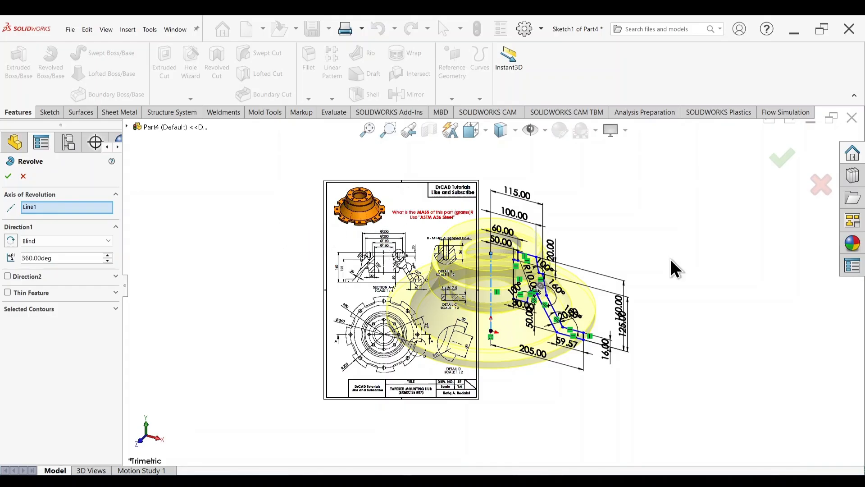
left_click(784, 158)
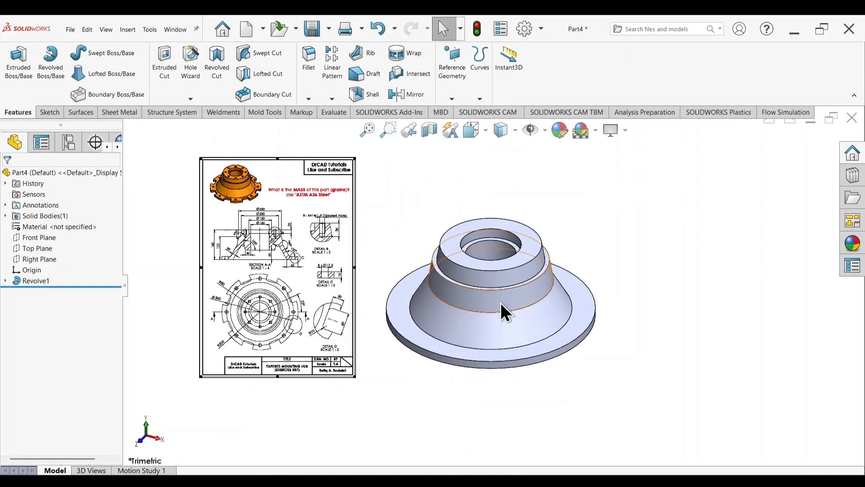
Start a new sketch on the top face of the hub's outer flange
mouse_move(509, 324)
middle_mouse_down()
mouse_move(492, 331)
mouse_move(501, 321)
mouse_move(489, 292)
middle_mouse_up()
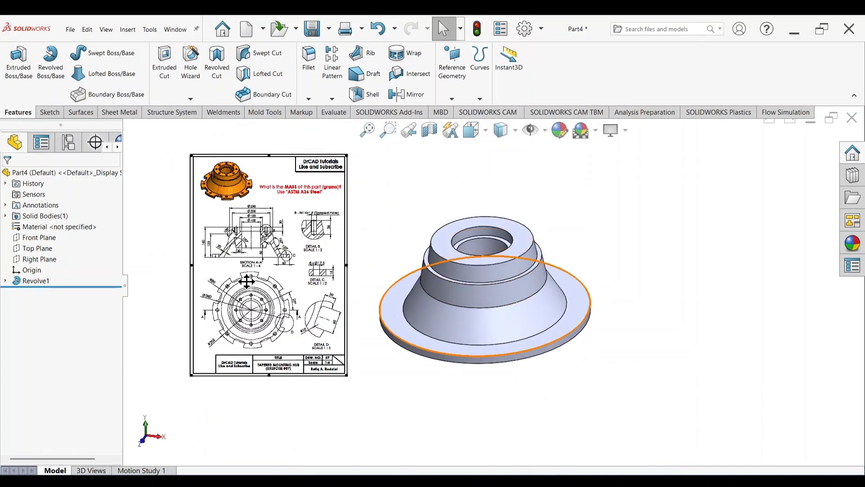
scroll(248, 283, "down", 1)
scroll(262, 287, "down", 5)
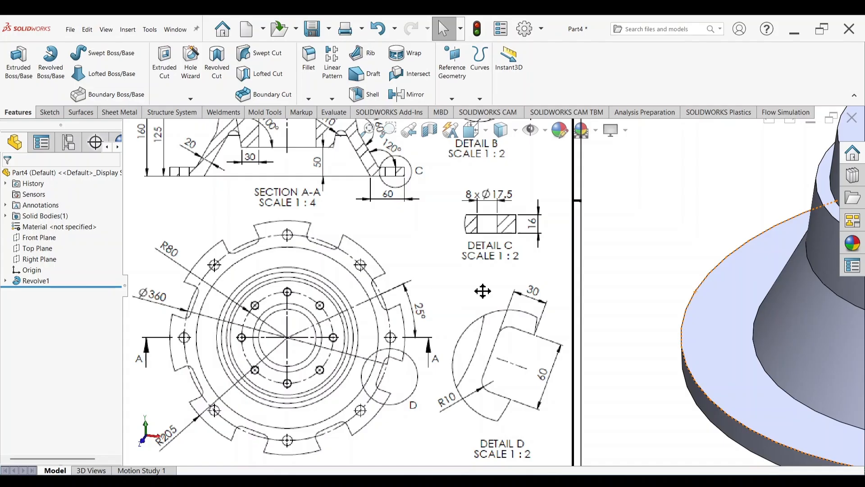
scroll(482, 291, "up", 5)
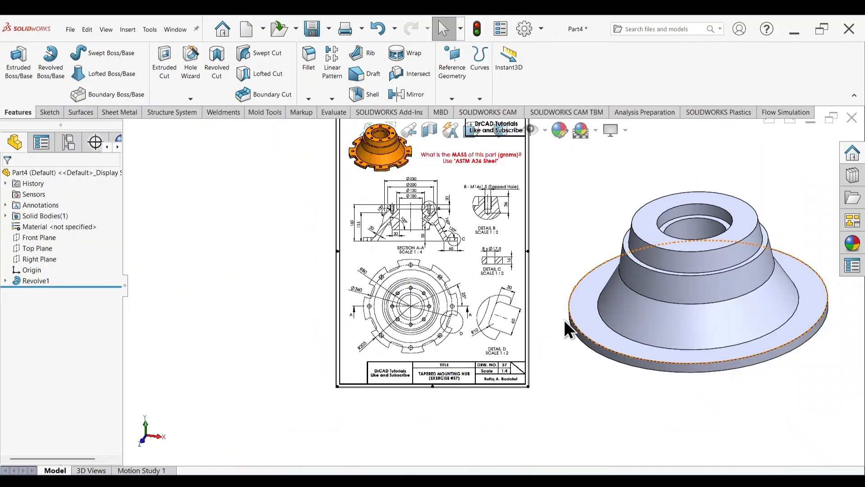
left_click(583, 292)
left_click(615, 264)
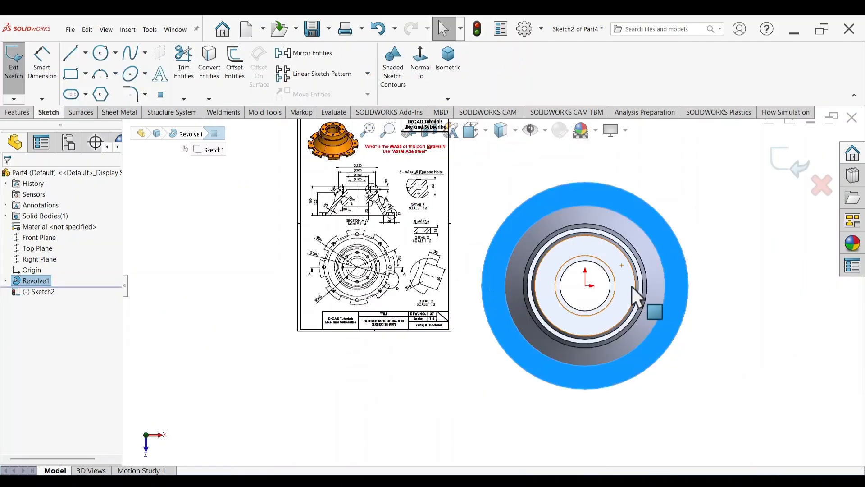
Sketch a circle about 186 mm in radius centered on the origin and convert it to construction geometry
left_click(105, 50)
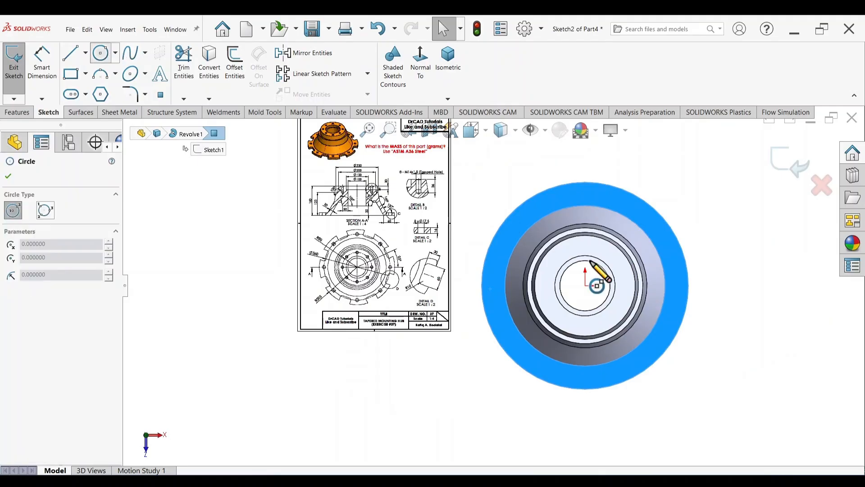
left_click(586, 286)
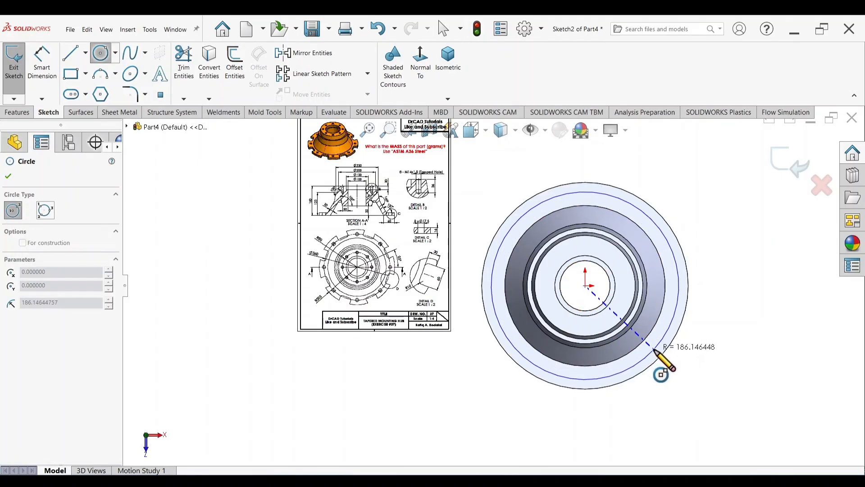
left_click(655, 349)
key("Escape")
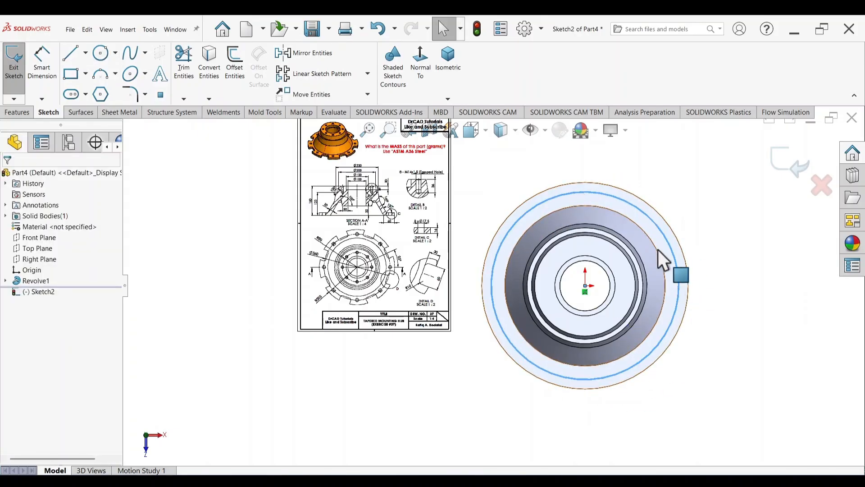
left_click(637, 210)
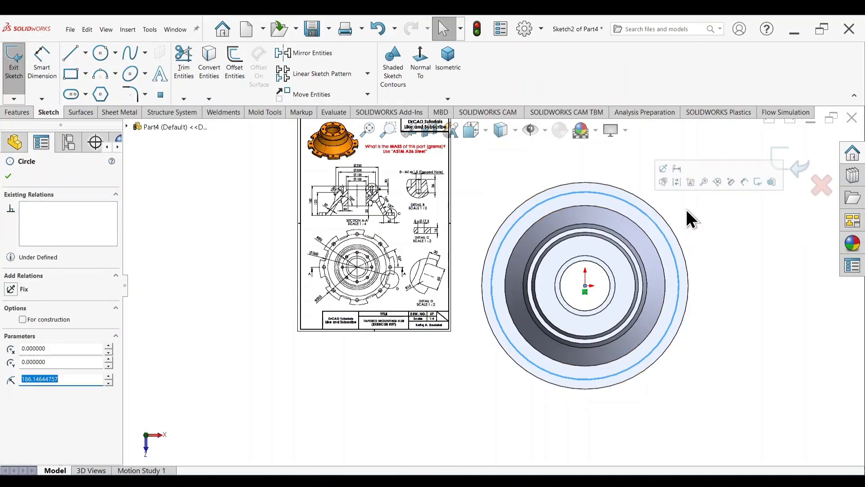
left_click(676, 182)
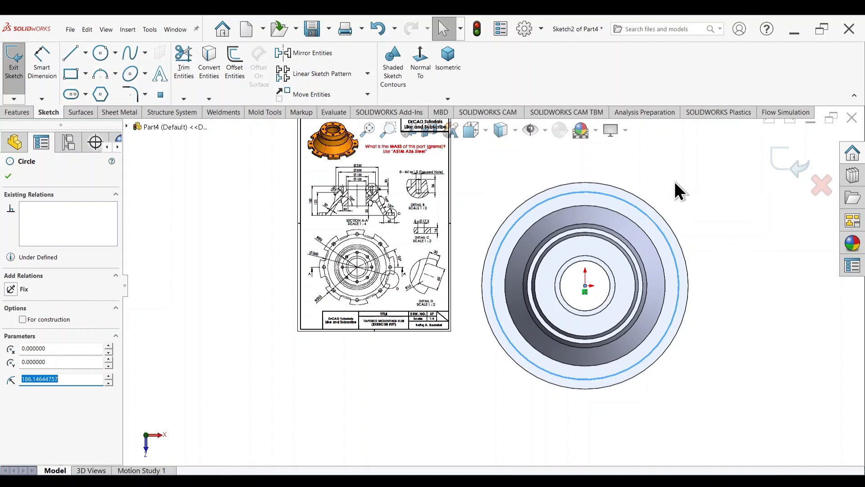
Dimension the construction circle's diameter as 360 mm, following the bolt circle in the drawing's top view
left_click(43, 58)
scroll(374, 275, "down", 5)
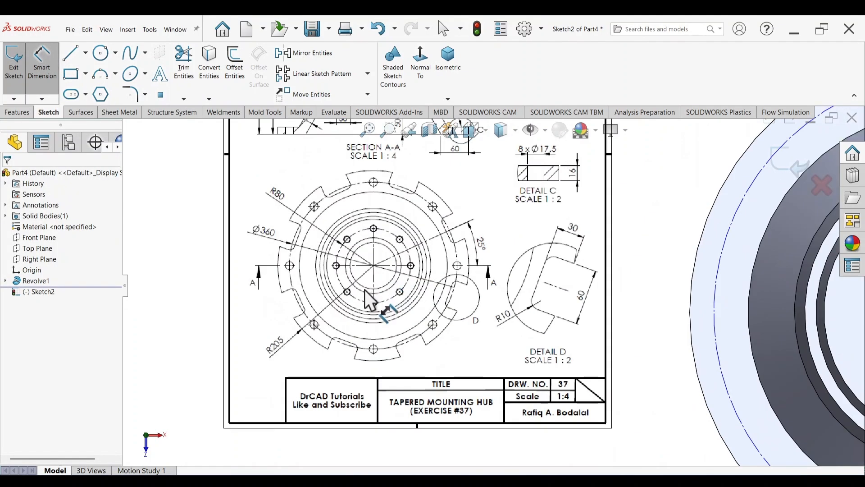
scroll(364, 291, "down", 3)
scroll(364, 291, "up", 2)
scroll(388, 241, "down", 3)
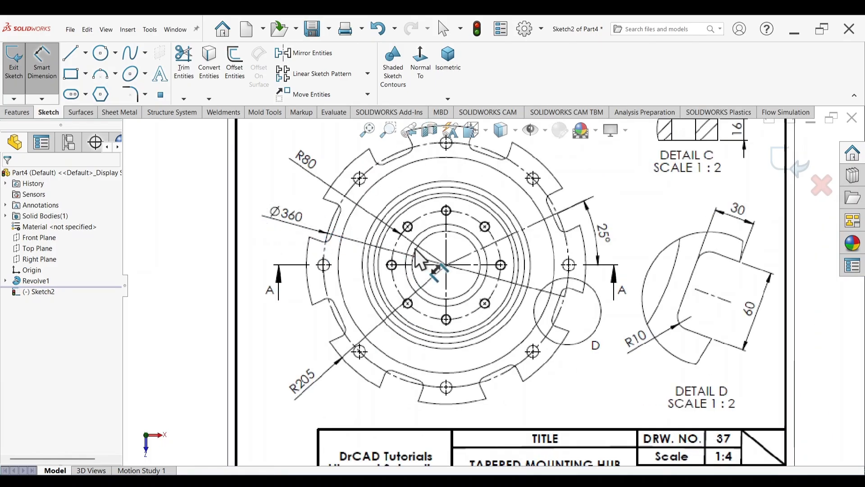
scroll(656, 298, "up", 5)
scroll(699, 303, "down", 3)
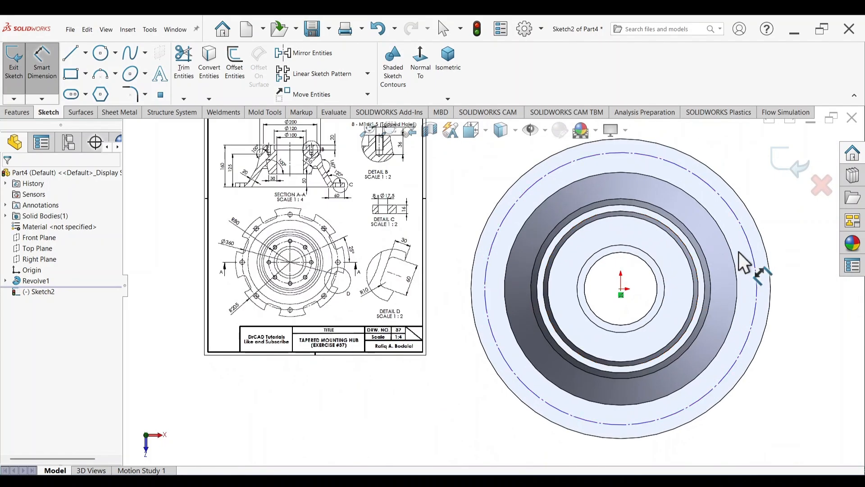
left_click(427, 396)
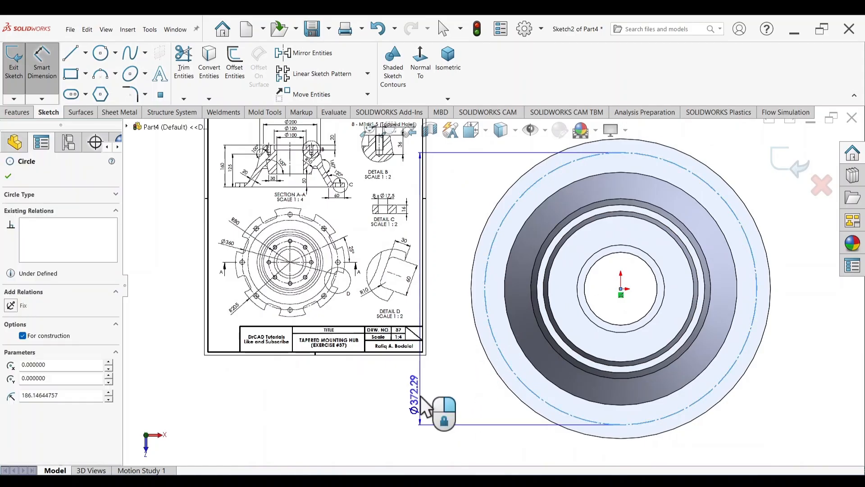
left_click(420, 396)
type("360")
key("Return")
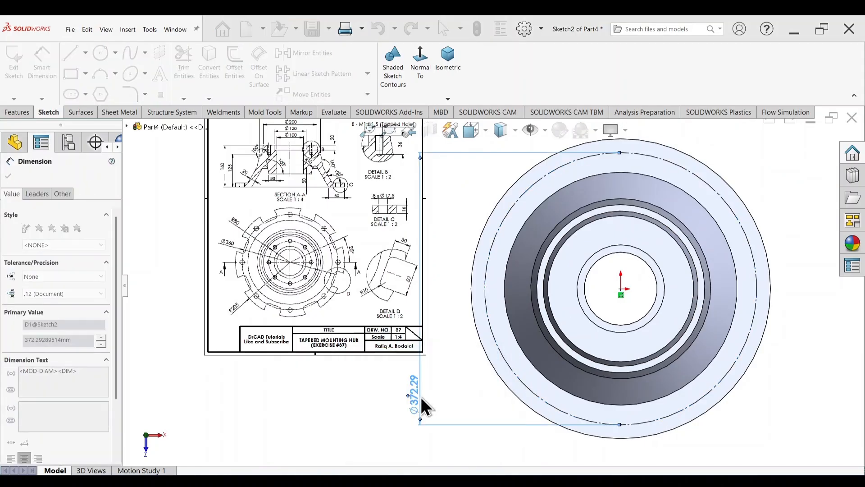
Sketch a hole circle about 11.4 mm in radius on the construction circle, directly above the origin
scroll(492, 286, "up", 2)
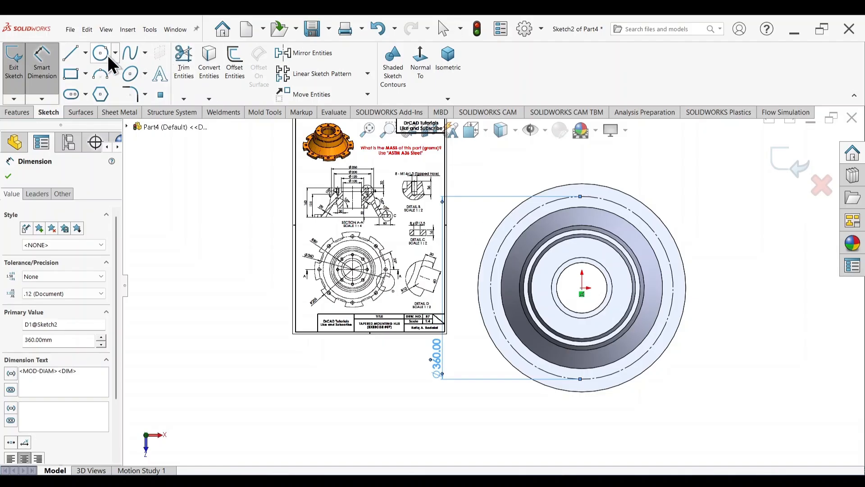
scroll(590, 201, "down", 2)
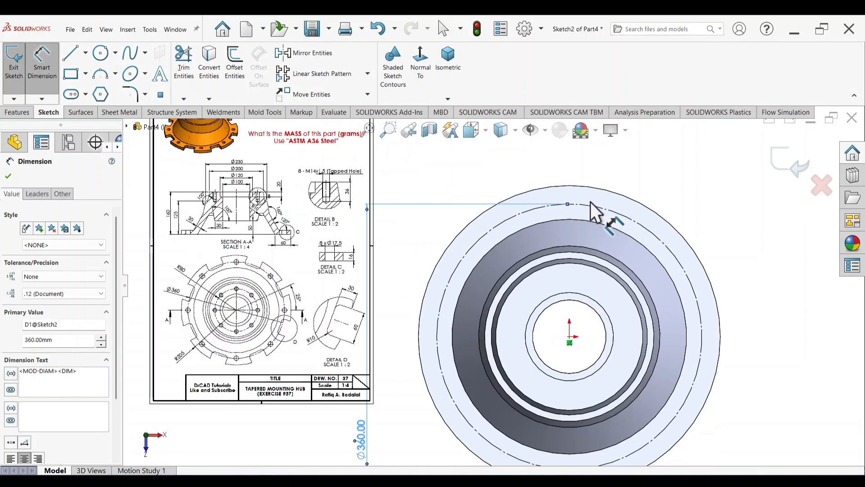
scroll(591, 202, "down", 3)
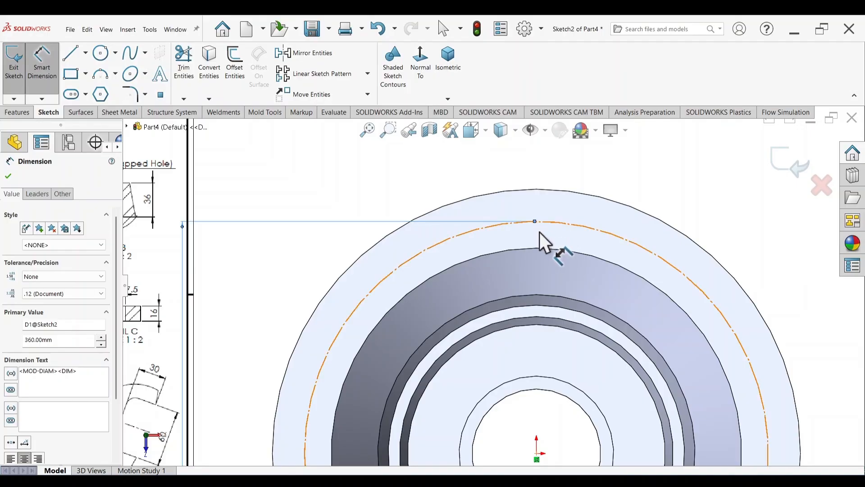
key("Escape")
left_click(101, 53)
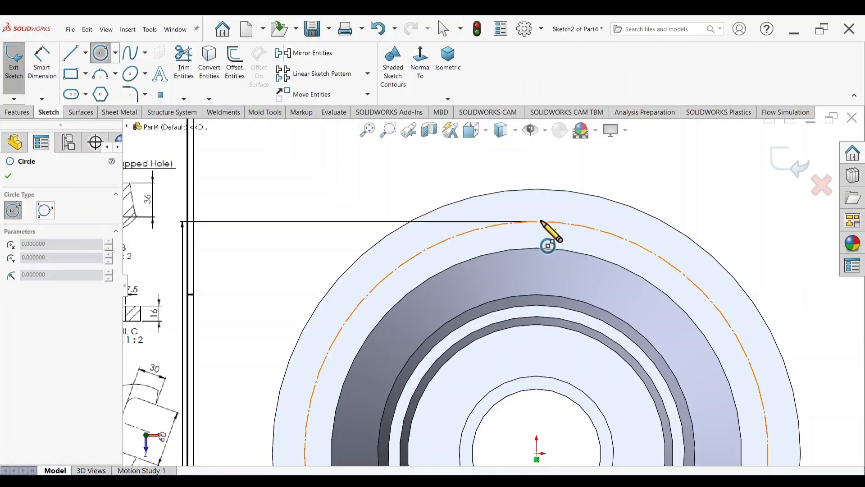
left_click(537, 222)
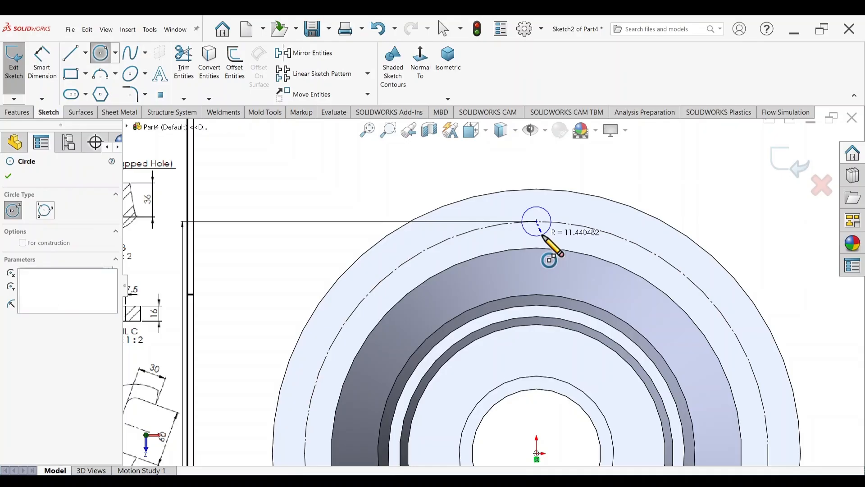
left_click(542, 235)
scroll(396, 261, "up", 4)
scroll(500, 263, "down", 6)
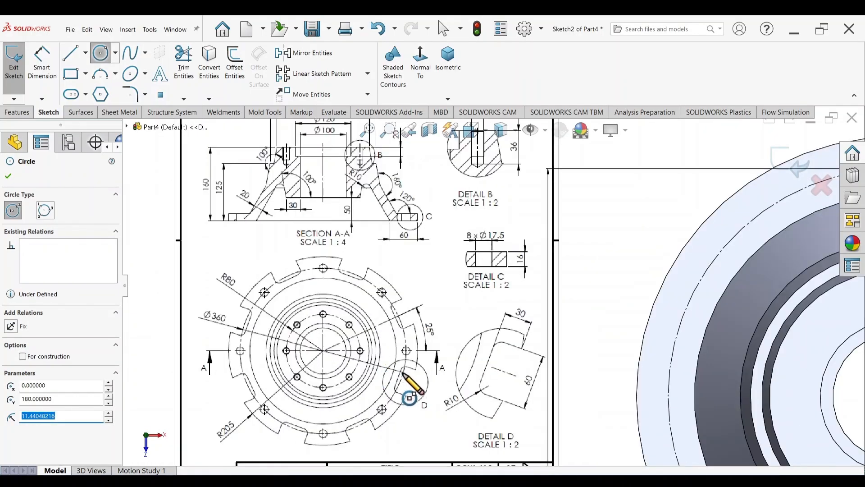
Dimension the hole circle's diameter as 17.5 mm, following the drawing's Detail C
scroll(451, 270, "up", 3)
scroll(491, 266, "down", 6)
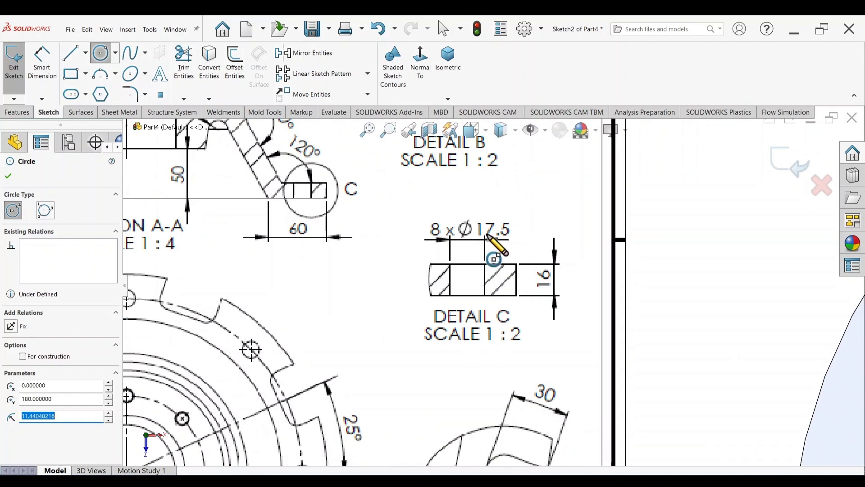
scroll(653, 270, "up", 5)
scroll(707, 271, "down", 1)
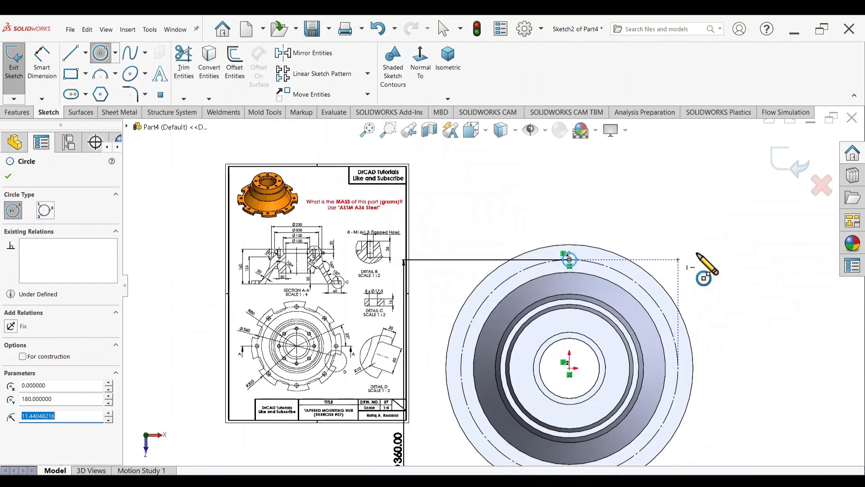
left_click(39, 68)
scroll(627, 213, "down", 2)
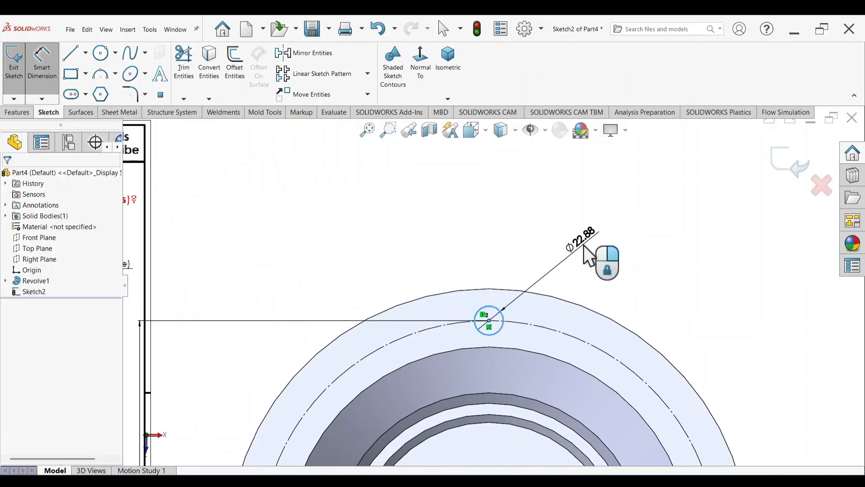
left_click(585, 247)
type("17.5")
key("Return")
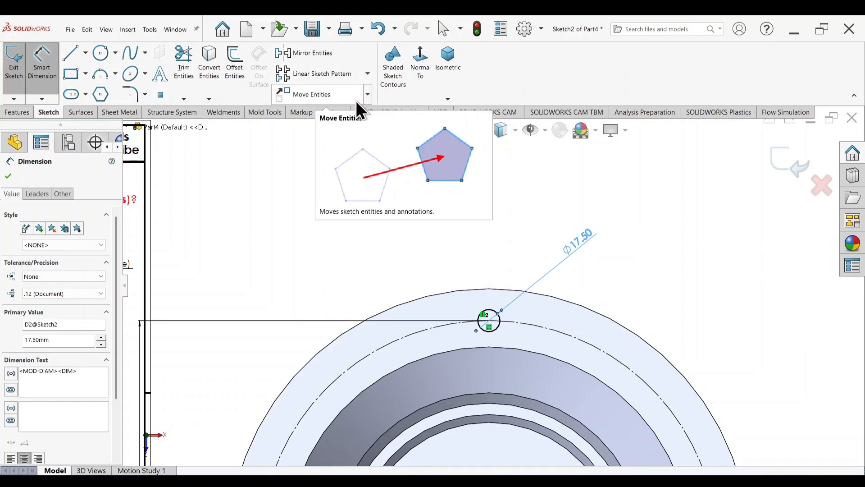
Create a circular sketch pattern of the 17.5 mm hole circle around the origin with 8 equally spaced instances over 360 degrees
left_click(368, 73)
key("Escape")
key("Escape")
left_click(369, 77)
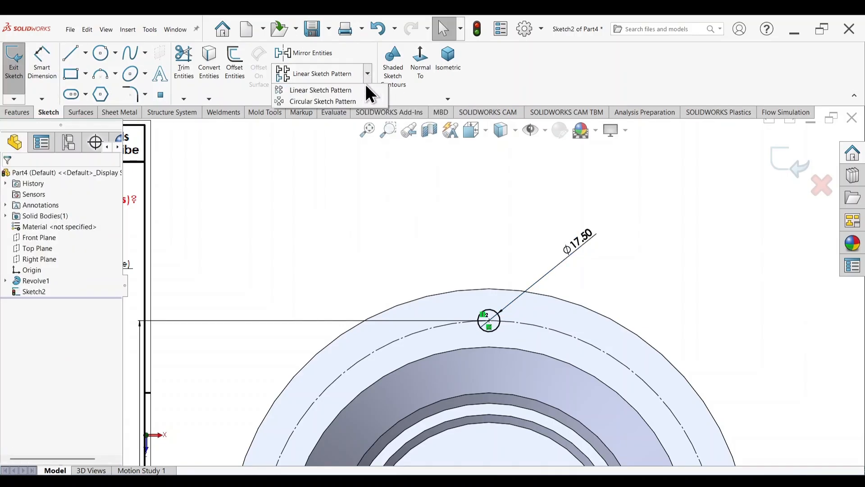
left_click(364, 101)
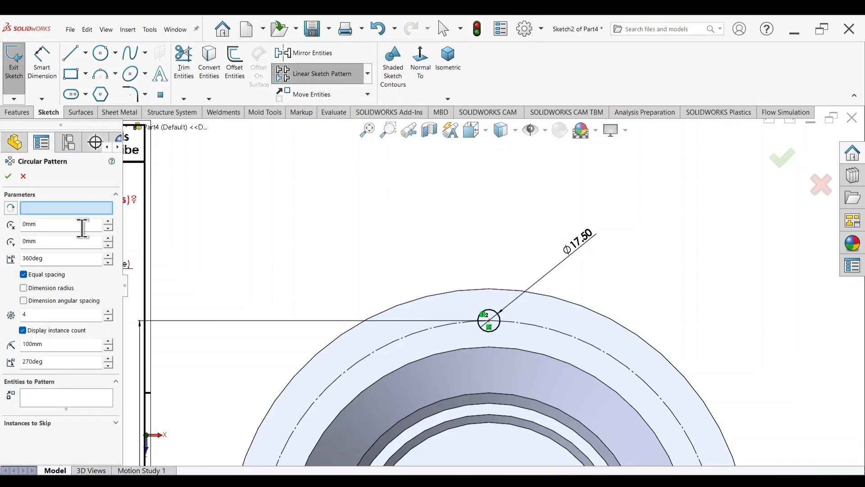
left_click(60, 397)
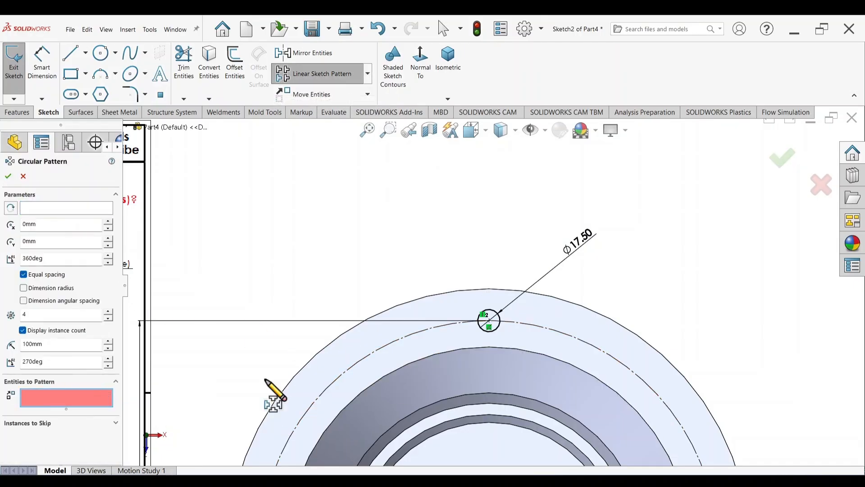
left_click(498, 324)
scroll(656, 322, "up", 5)
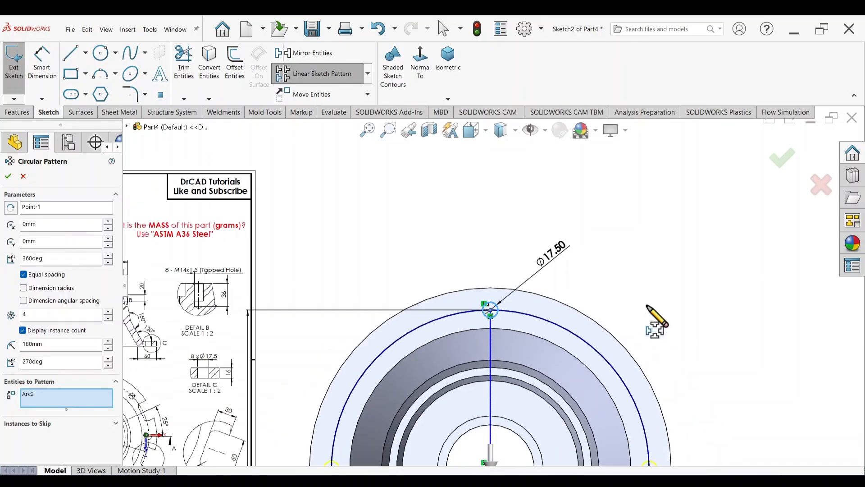
scroll(558, 399, "down", 1)
scroll(563, 404, "up", 2)
scroll(565, 405, "down", 3)
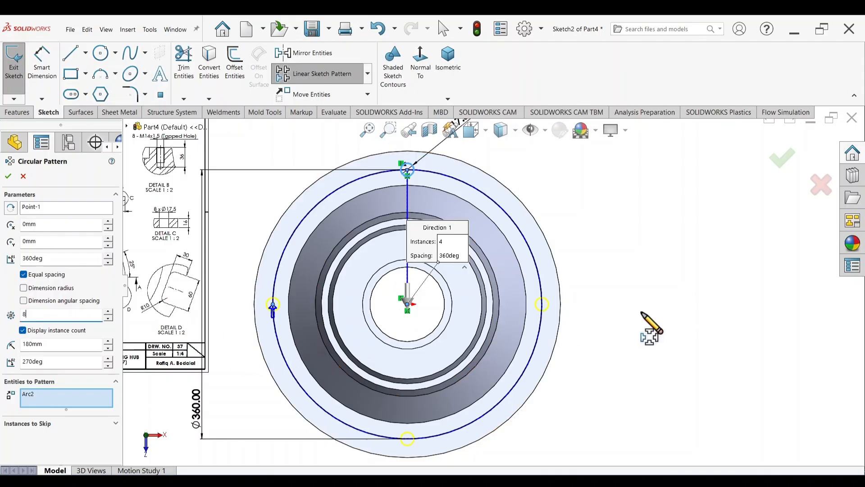
type("8")
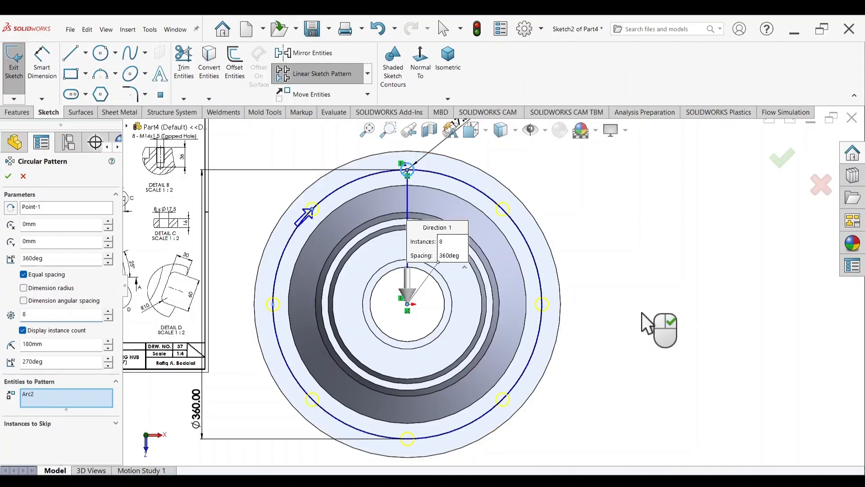
left_click(784, 160)
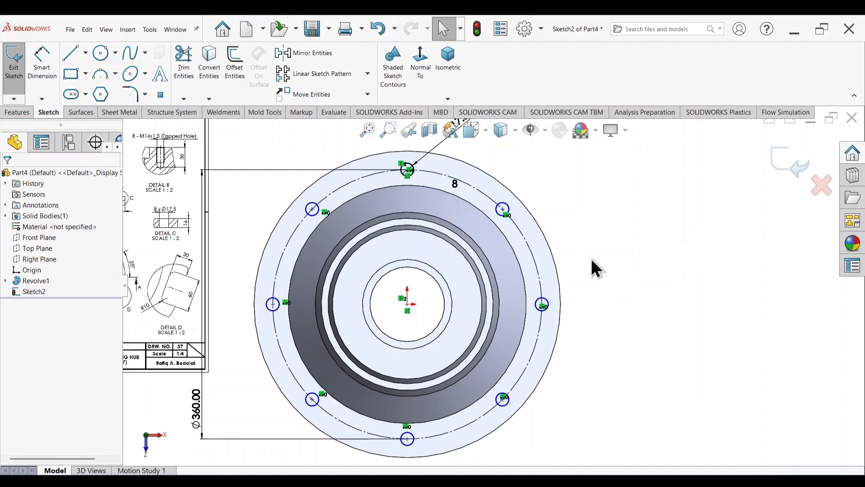
Cut-extrude the eight hole circles down through the flange with a blind depth of 66 mm
key("s")
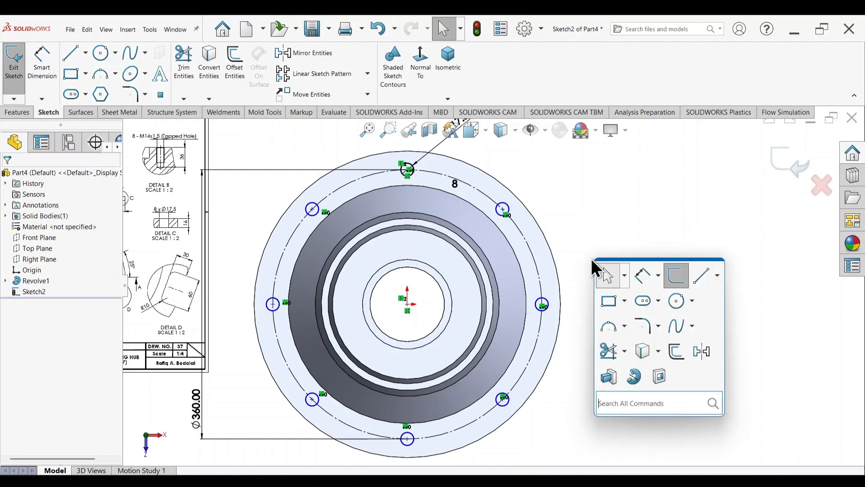
left_click(660, 376)
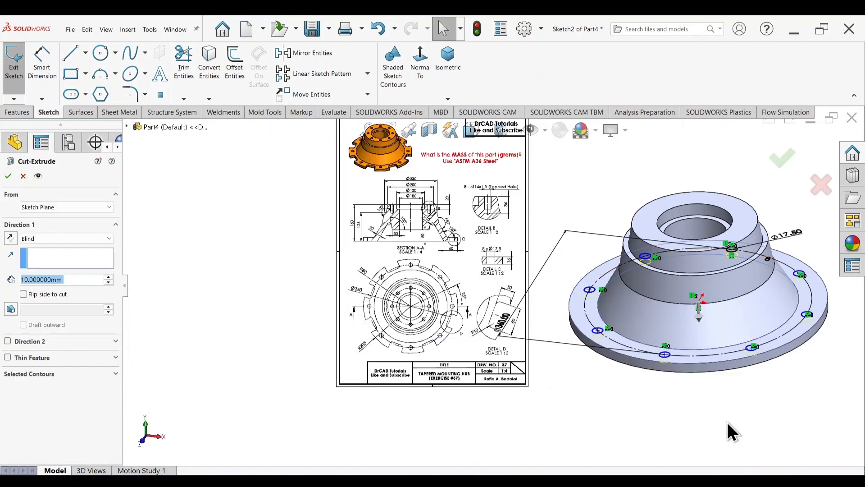
middle_click_drag(734, 405, 693, 331)
left_click_drag(693, 327, 696, 356)
middle_click_drag(735, 400, 680, 457)
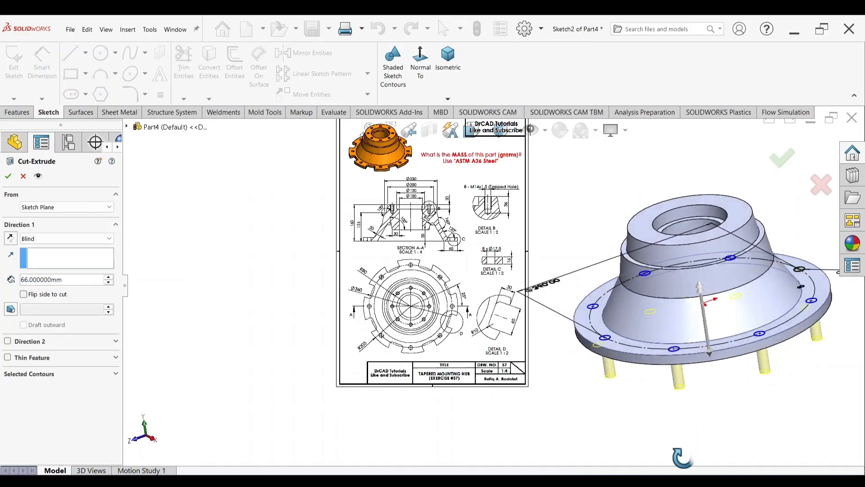
left_click(782, 165)
middle_click_drag(703, 421, 712, 467)
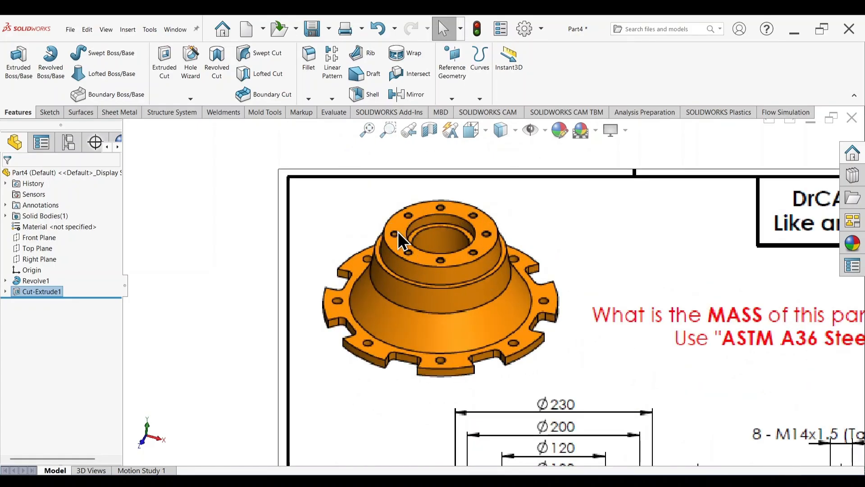
Start a new sketch on the hub's uppermost ring face
scroll(714, 304, "down", 3)
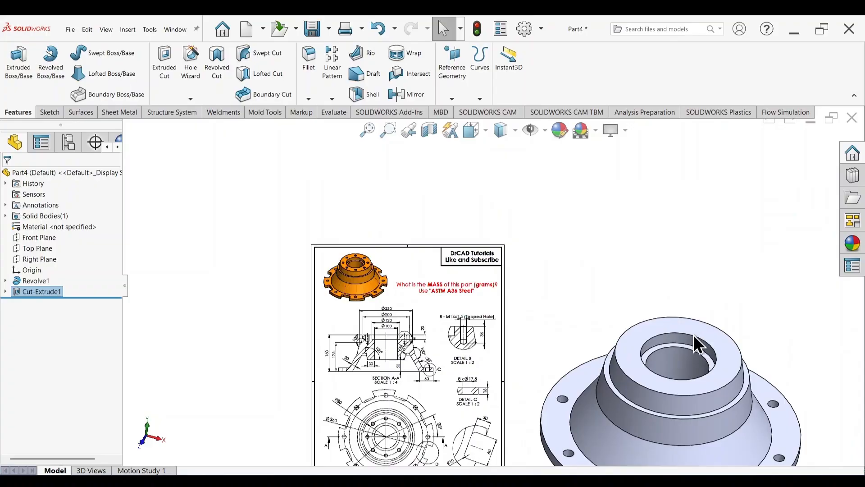
left_click(673, 325)
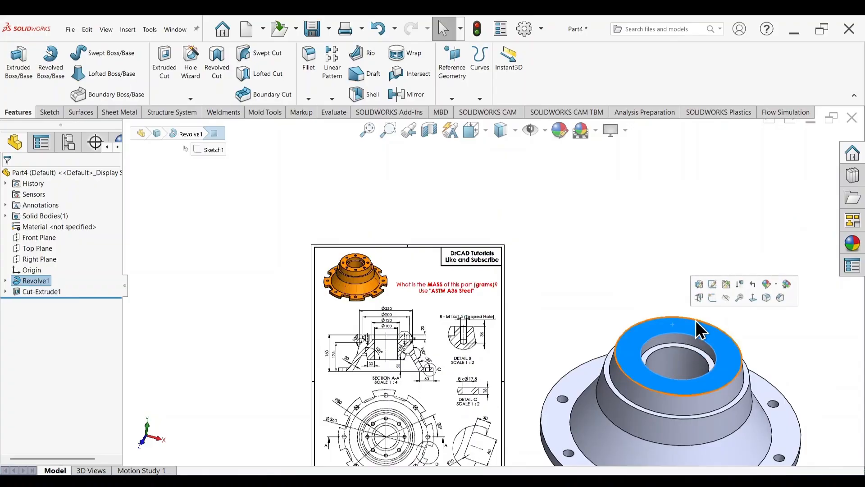
left_click(713, 303)
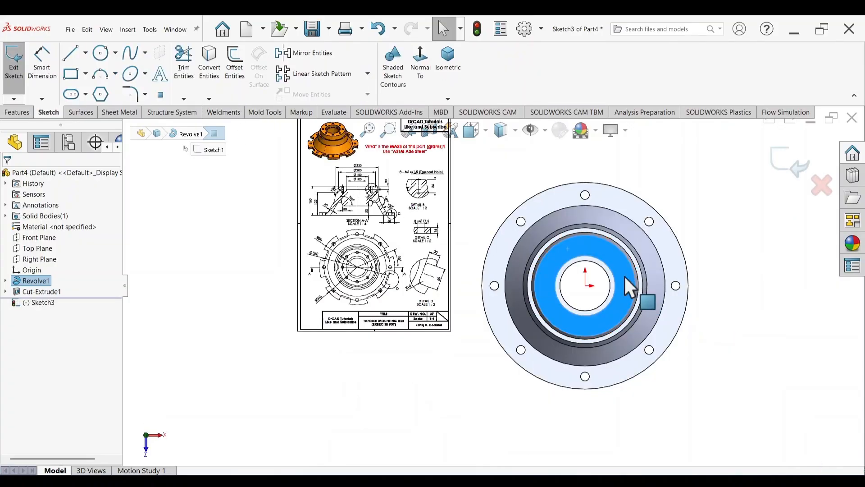
Sketch a circle about 83 mm in radius centered on the origin and convert it to construction geometry
scroll(651, 280, "down", 3)
left_click(101, 48)
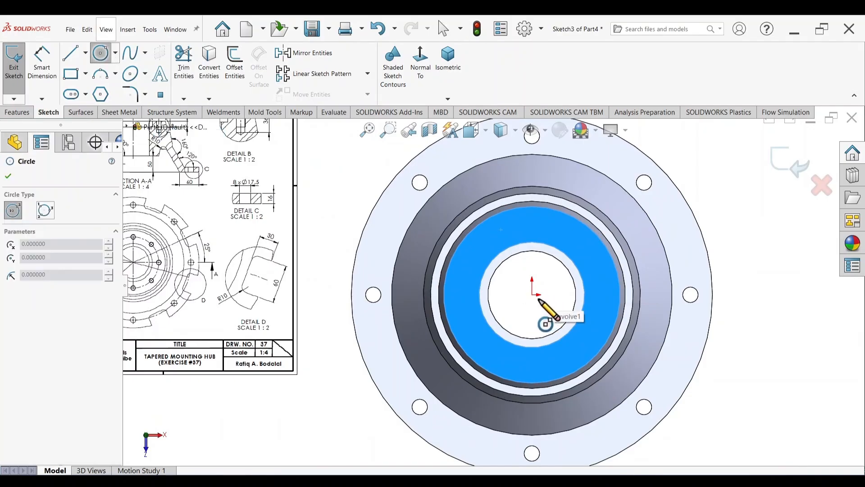
left_click(532, 295)
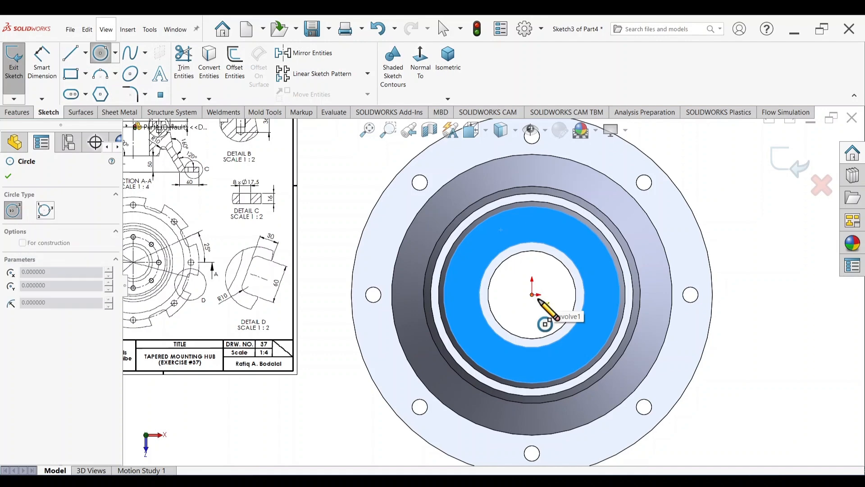
left_click(593, 335)
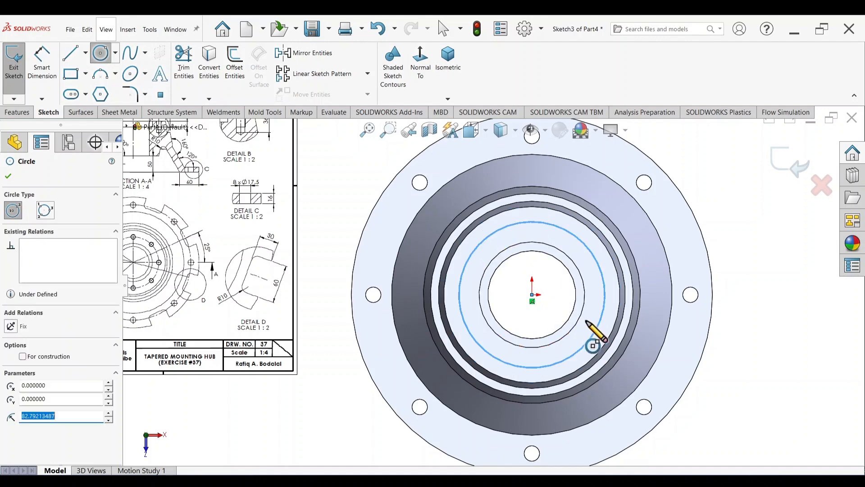
key("Escape")
left_click(605, 283)
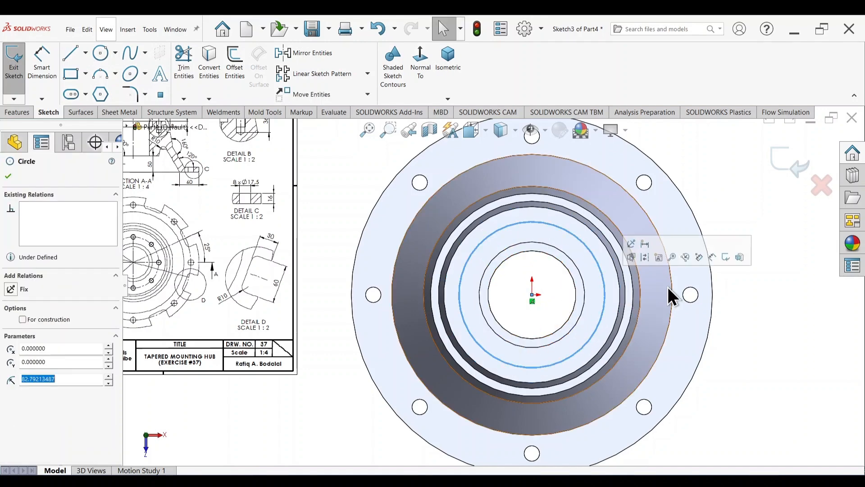
left_click(645, 256)
key("Escape")
Dimension the construction circle's diameter as 160 mm, matching the R80 bolt circle in the drawing, and exit the sketch
left_click(45, 67)
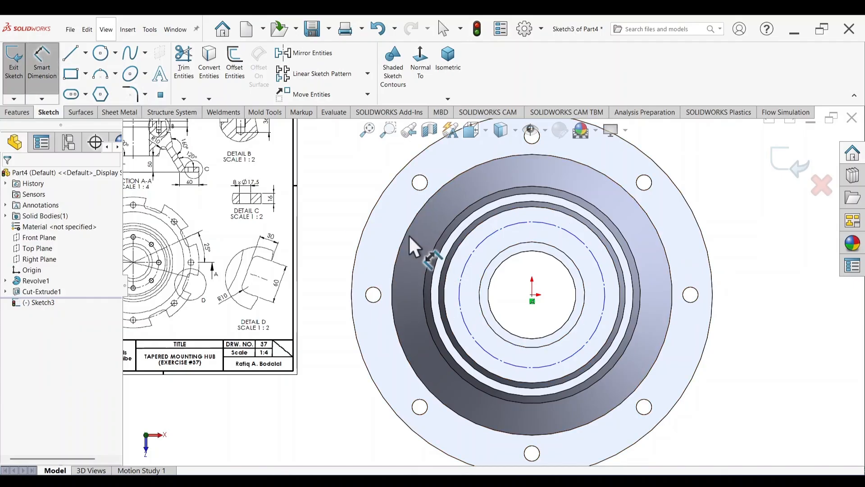
scroll(223, 280, "down", 4)
scroll(262, 254, "up", 2)
scroll(293, 237, "down", 2)
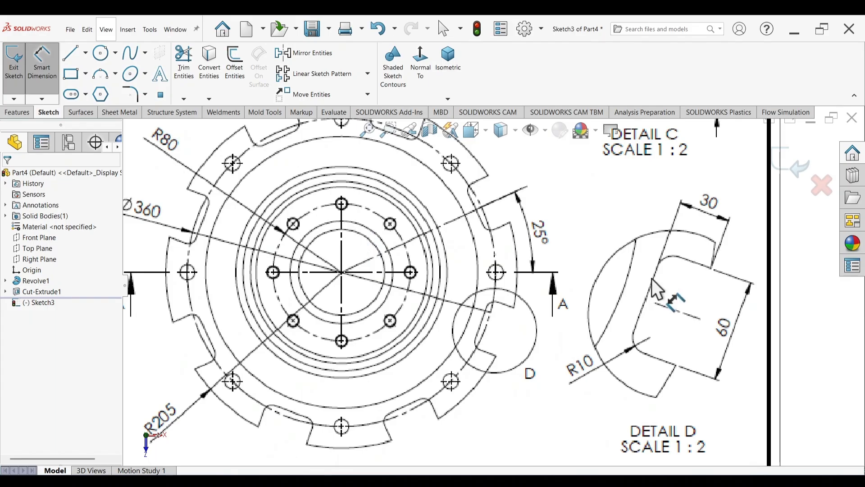
scroll(667, 288, "up", 3)
scroll(715, 289, "down", 3)
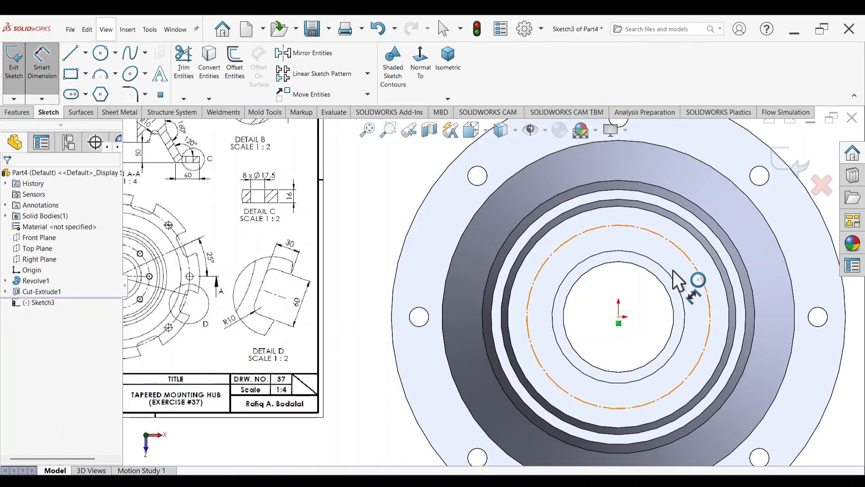
left_click(701, 280)
left_click(377, 206)
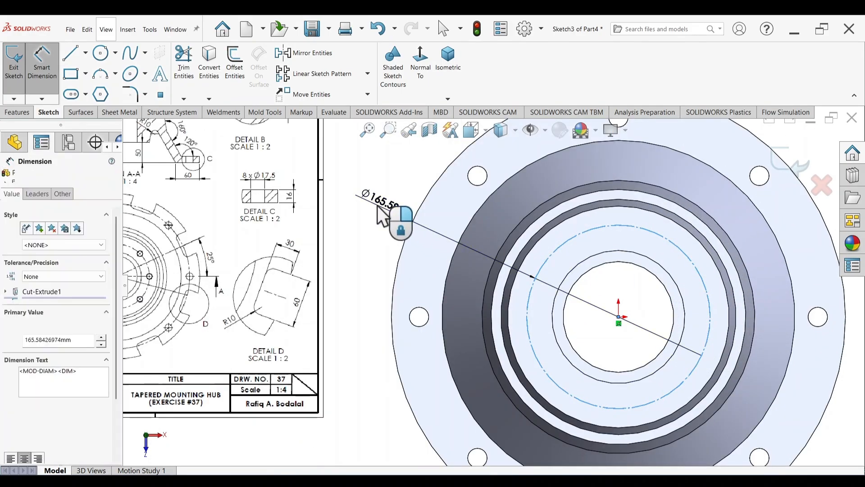
key("Return")
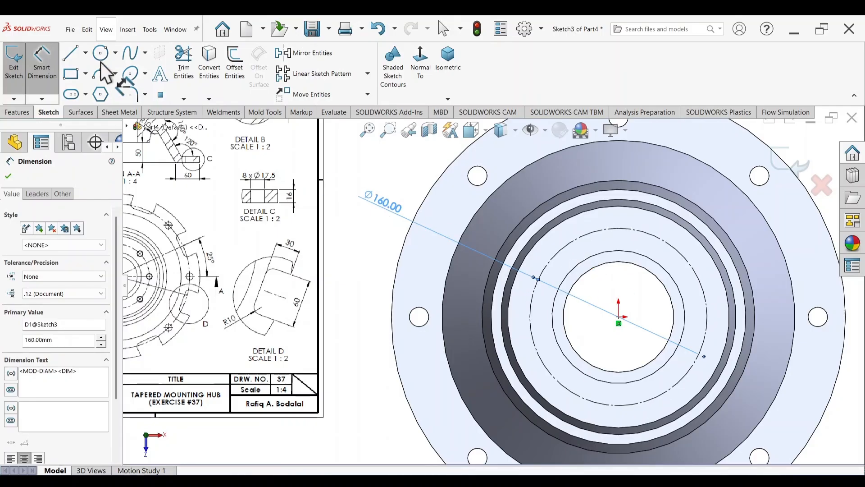
key("Escape")
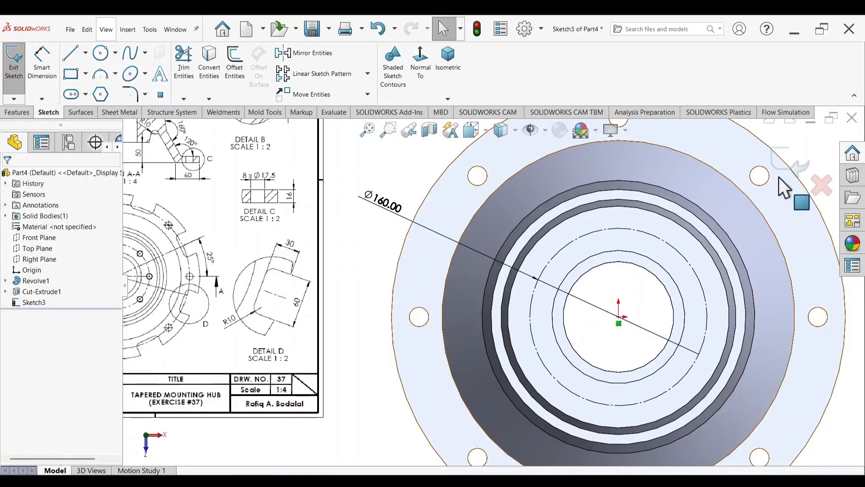
left_click(18, 113)
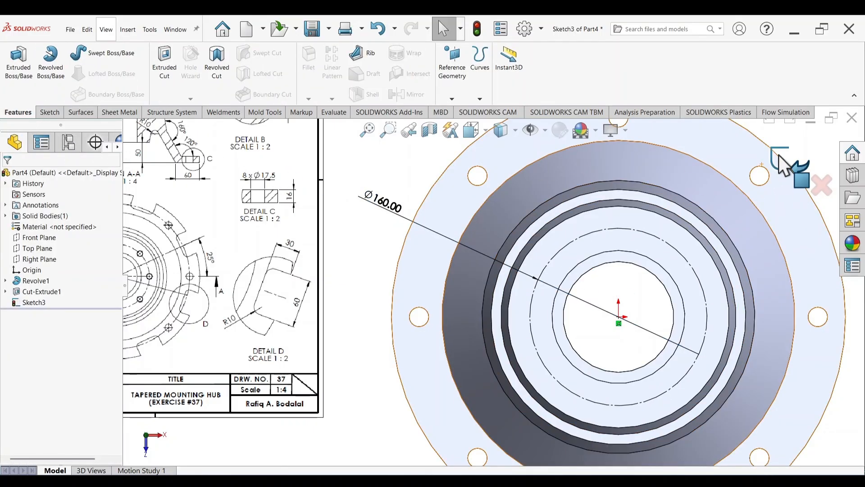
left_click(789, 162)
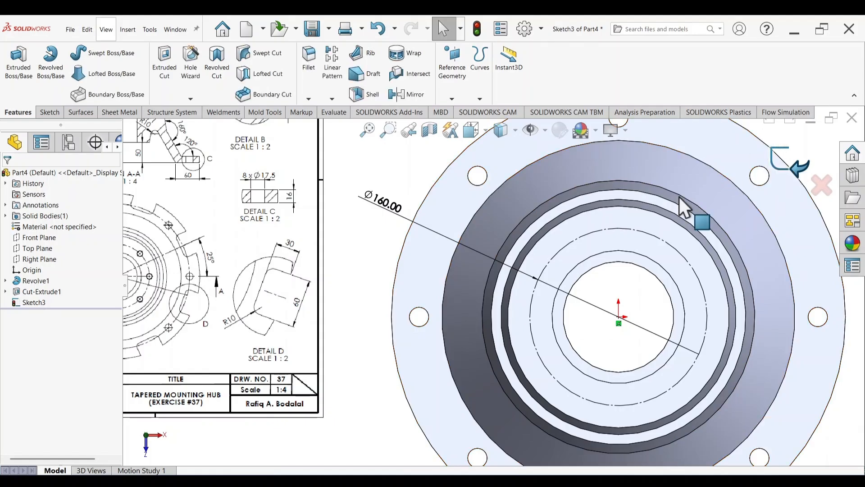
Set up a Hole Wizard hole as an ISO bottoming tapped hole, size M14x1.5, with a blind depth of 36 mm
left_click(191, 69)
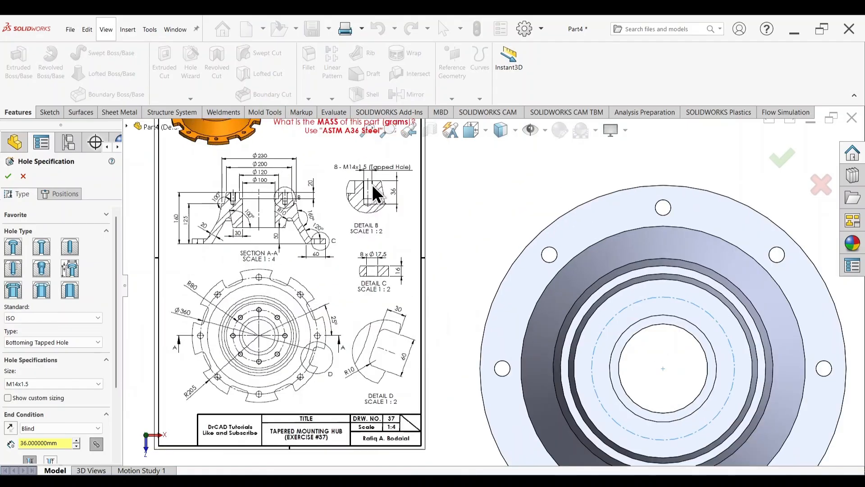
scroll(372, 185, "down", 3)
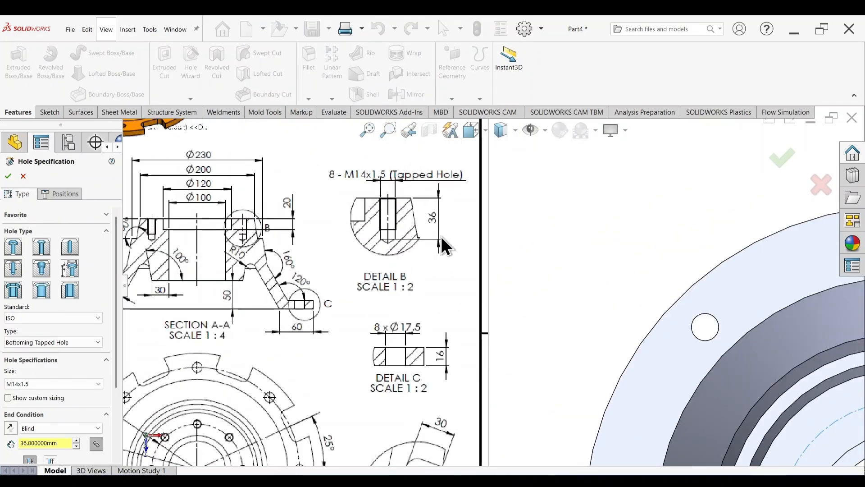
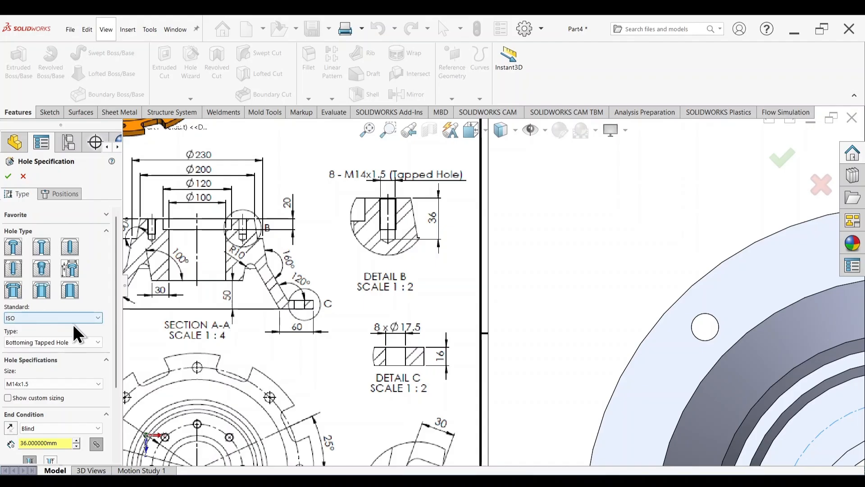
left_click_drag(118, 353, 118, 370)
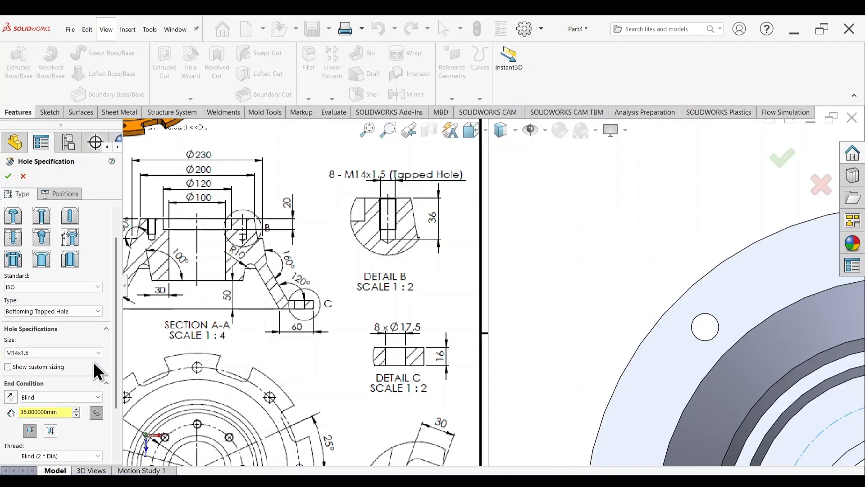
scroll(117, 373, "down", 2)
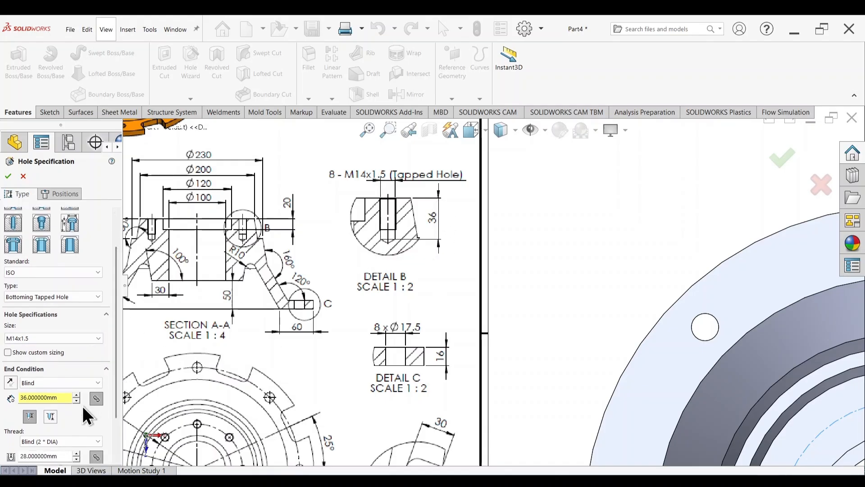
left_click_drag(64, 398, 8, 400)
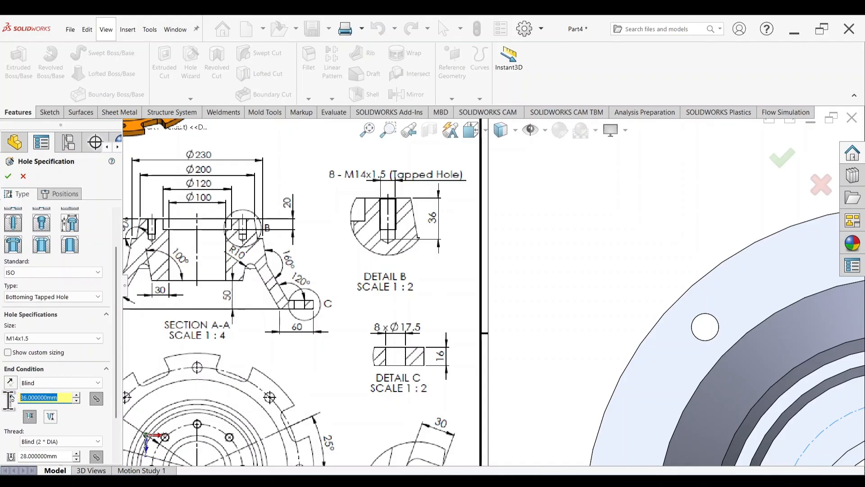
scroll(603, 301, "up", 4)
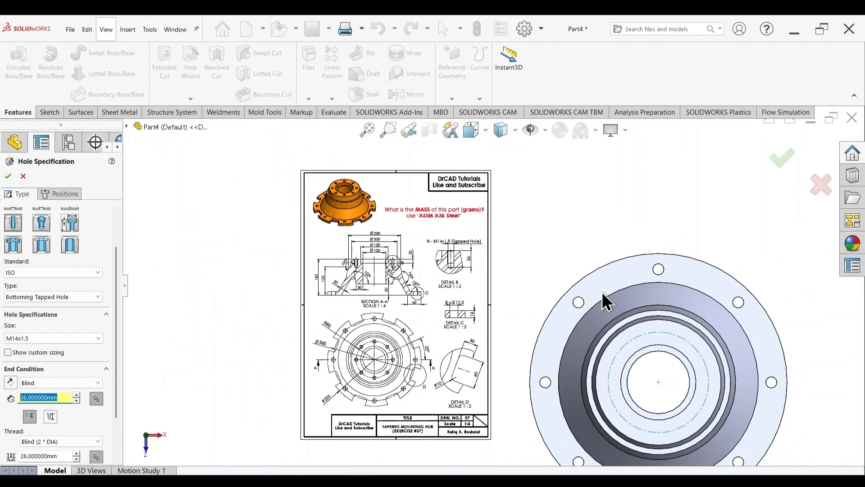
Place the tapped hole on the uppermost ring face at the construction circle's upper quadrant point and finish the hole
left_click(64, 194)
scroll(712, 356, "down", 3)
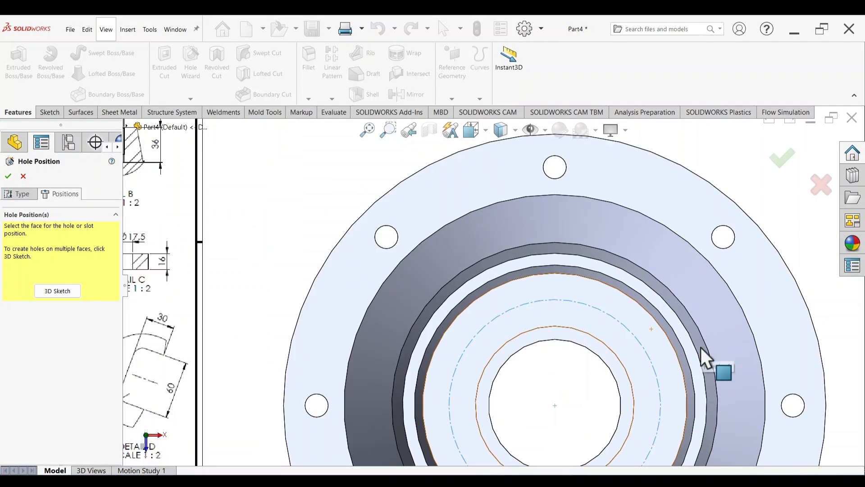
left_click(589, 293)
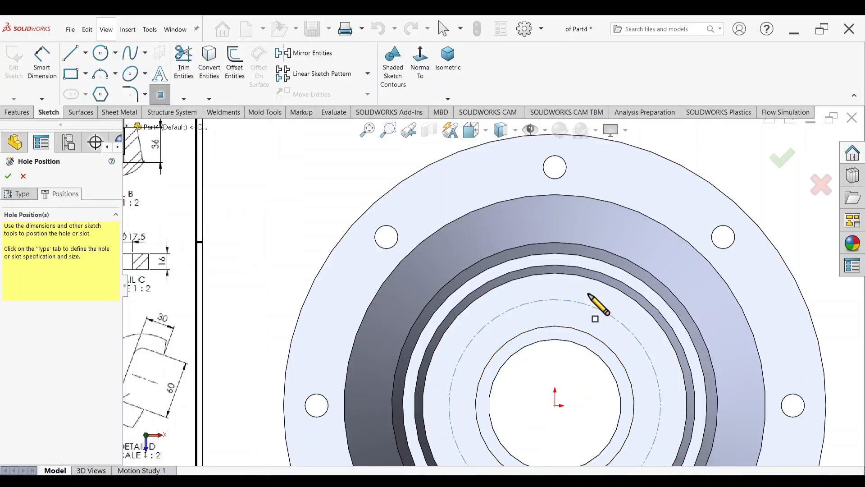
left_click(555, 300)
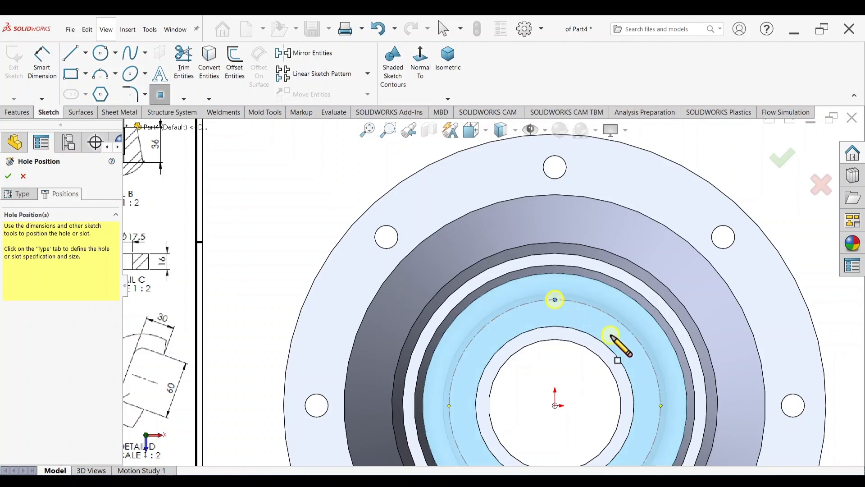
left_click(783, 161)
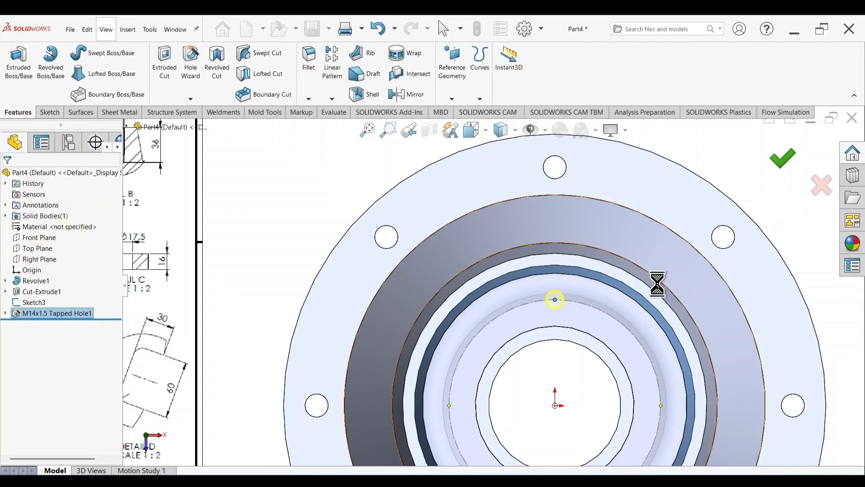
Circular-pattern the M14x1.5 tapped hole around the ring face's outer edge with 8 equally spaced instances over 360 degrees
scroll(609, 334, "up", 3)
mouse_move(561, 355)
middle_mouse_down()
mouse_move(574, 243)
mouse_move(556, 297)
middle_mouse_up()
scroll(553, 299, "down", 4)
scroll(536, 301, "up", 4)
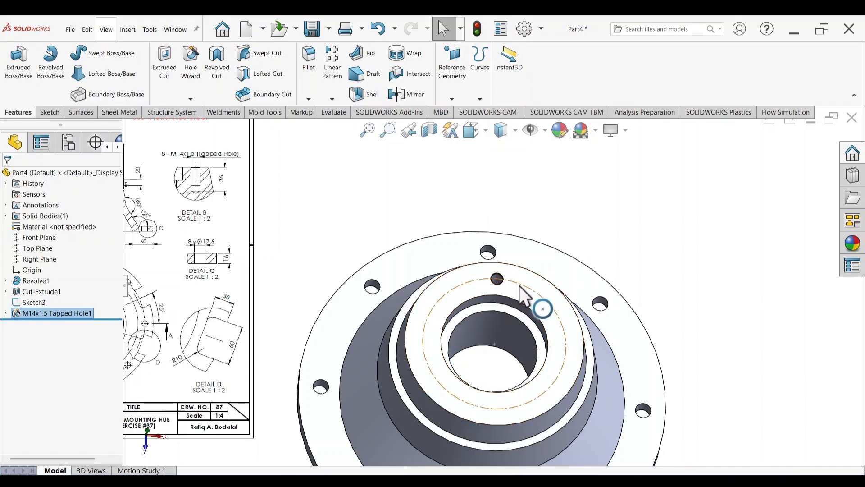
scroll(486, 291, "up", 3)
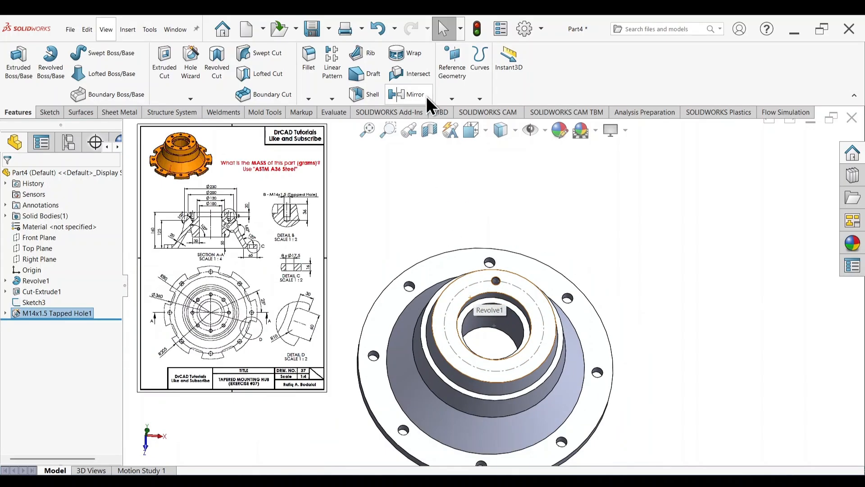
left_click(333, 98)
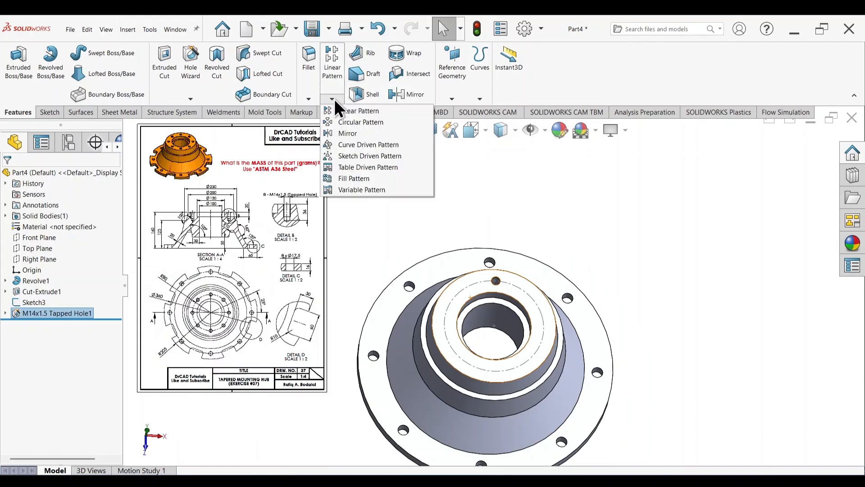
left_click(364, 123)
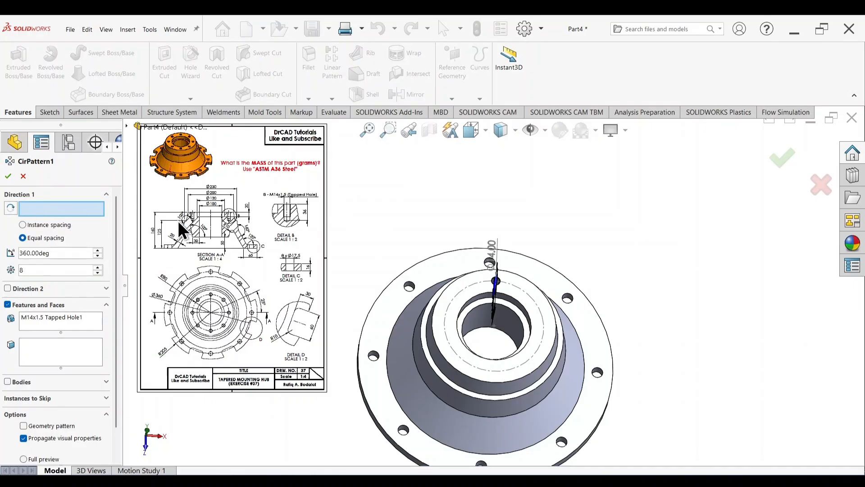
scroll(594, 361, "down", 2)
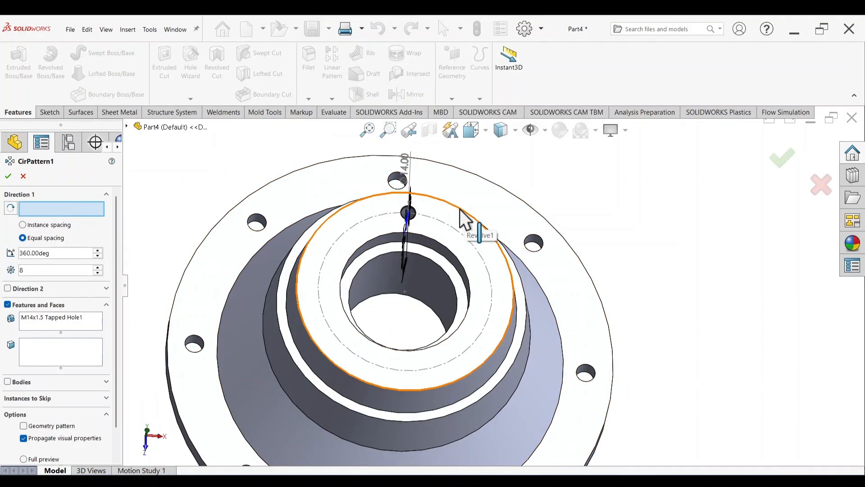
left_click(460, 210)
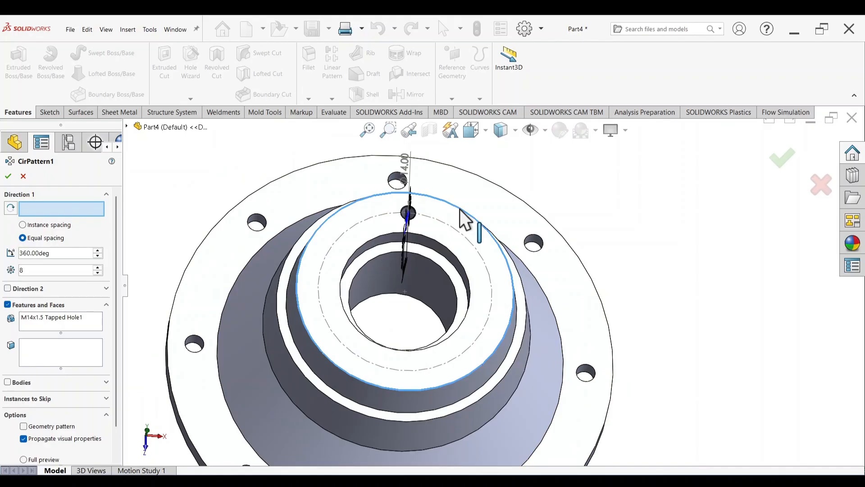
left_click(9, 176)
Hide the 160 mm bolt-circle sketch on the hub's uppermost ring face
middle_click_drag(477, 280, 707, 332)
left_click(485, 202)
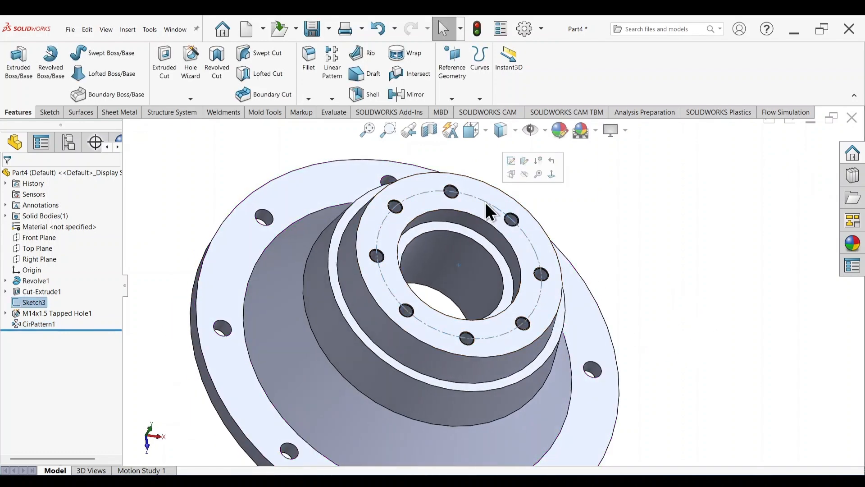
left_click(523, 174)
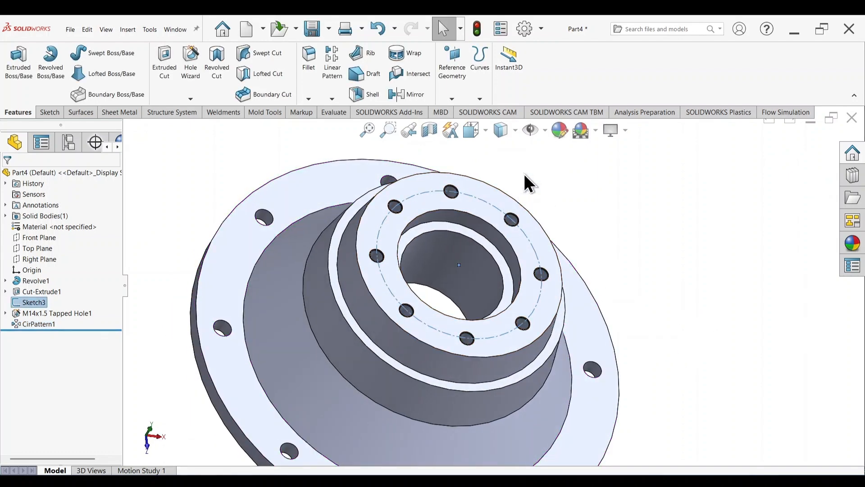
mouse_move(699, 350)
middle_mouse_down()
mouse_move(649, 359)
mouse_move(676, 377)
middle_mouse_up()
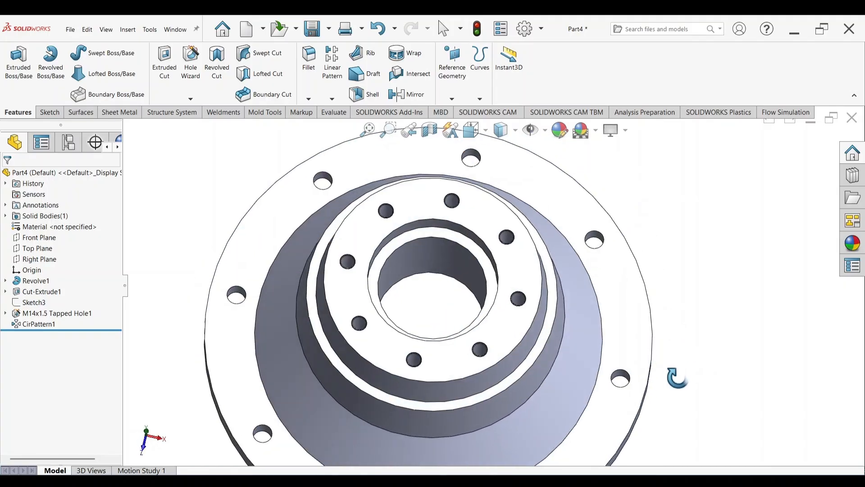
Check the edge notches in the drawing's plan view and Detail D, and start a sketch on the flange's upper face
scroll(671, 363, "up", 3)
mouse_move(607, 393)
middle_mouse_down()
mouse_move(589, 332)
mouse_move(657, 263)
mouse_move(561, 349)
middle_mouse_up()
scroll(263, 311, "down", 3)
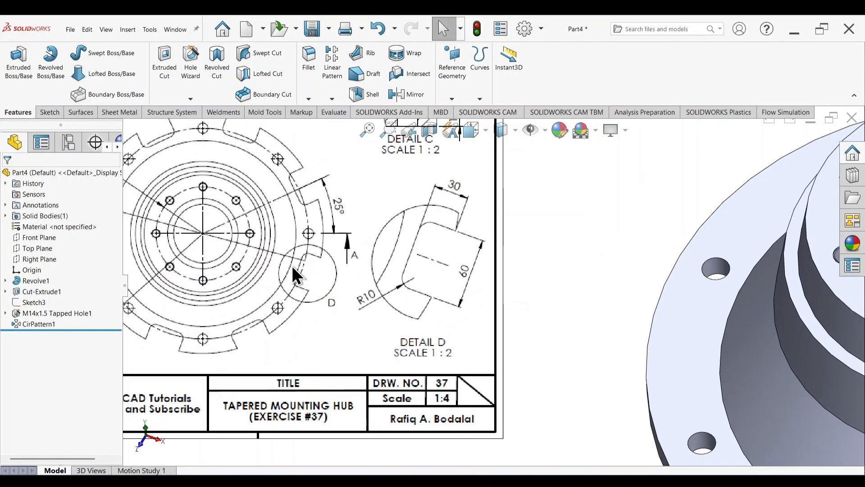
scroll(314, 251, "up", 5)
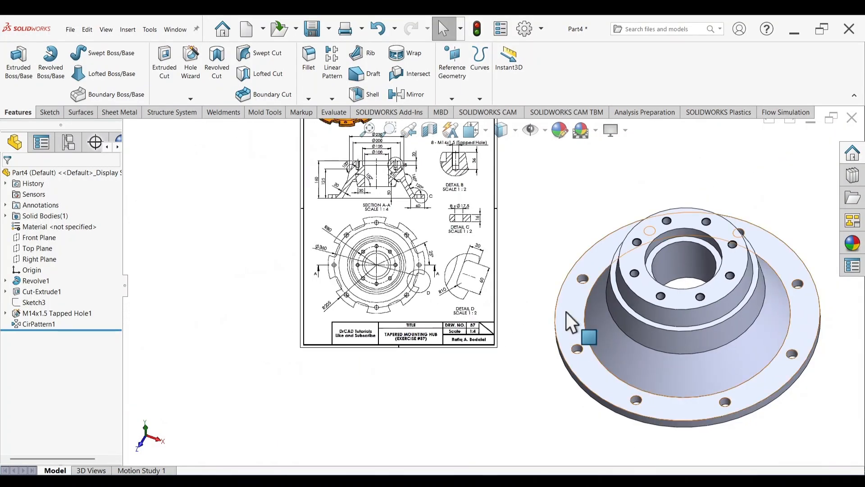
left_click(566, 312)
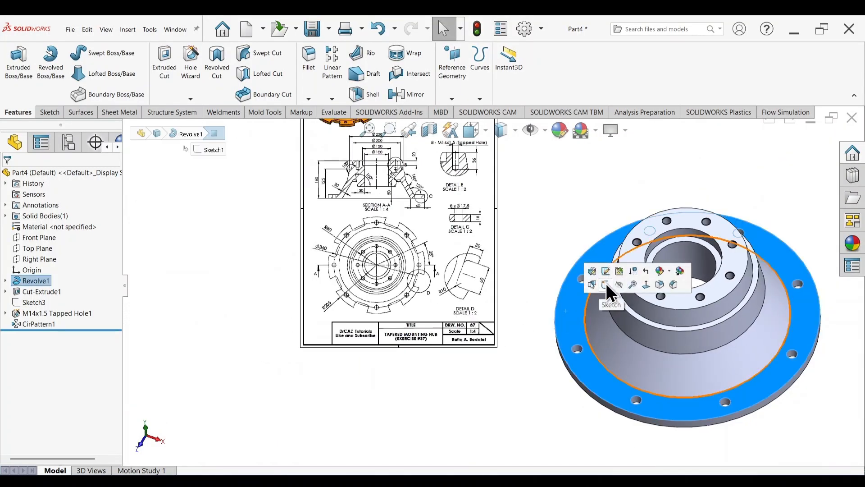
left_click(606, 283)
Sketch a horizontal line about 327 mm long from the origin outward past the flange's edge
left_click(70, 53)
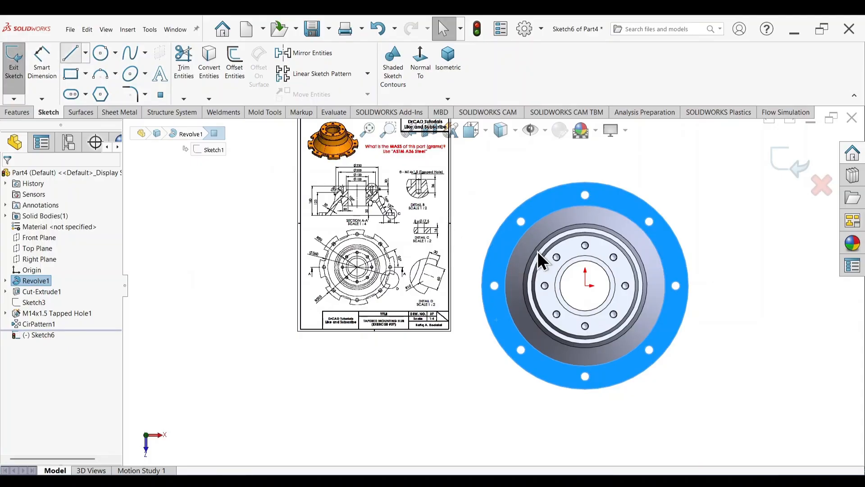
scroll(586, 266, "up", 2)
scroll(633, 277, "down", 4)
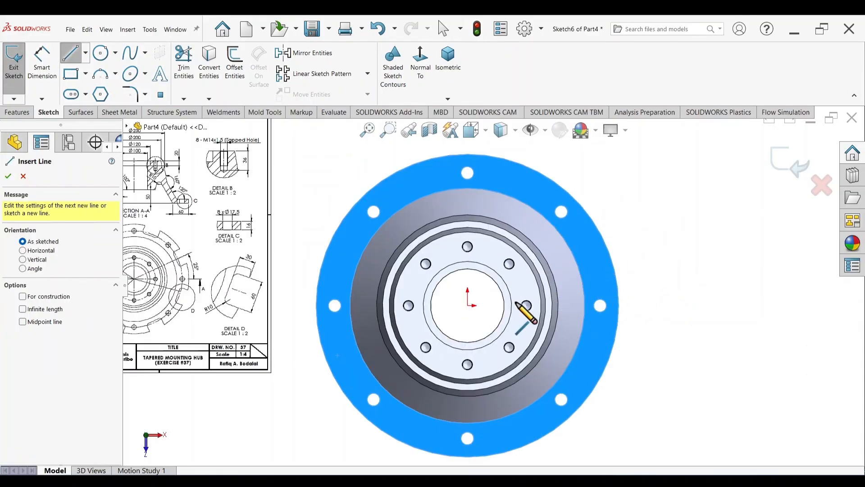
left_click(468, 306)
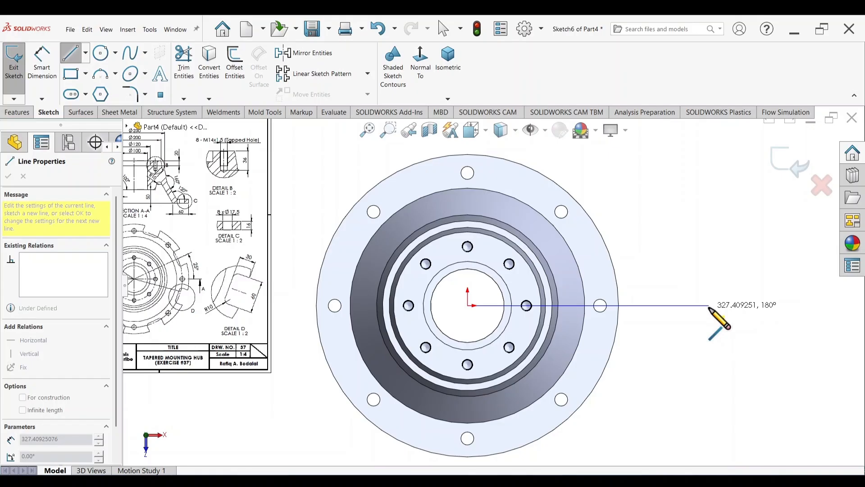
left_click(709, 306)
key("Escape")
Sketch an inclined line about 284 mm long from the origin, about 29 degrees above the horizontal line
left_click(74, 48)
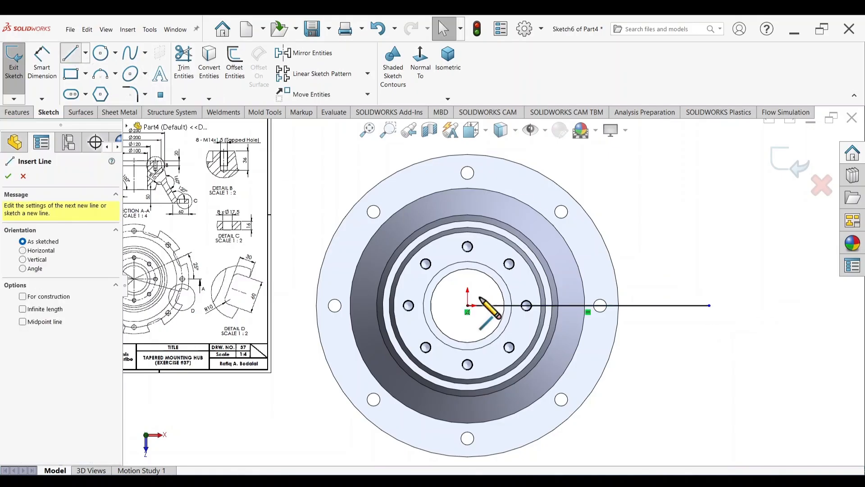
left_click(468, 305)
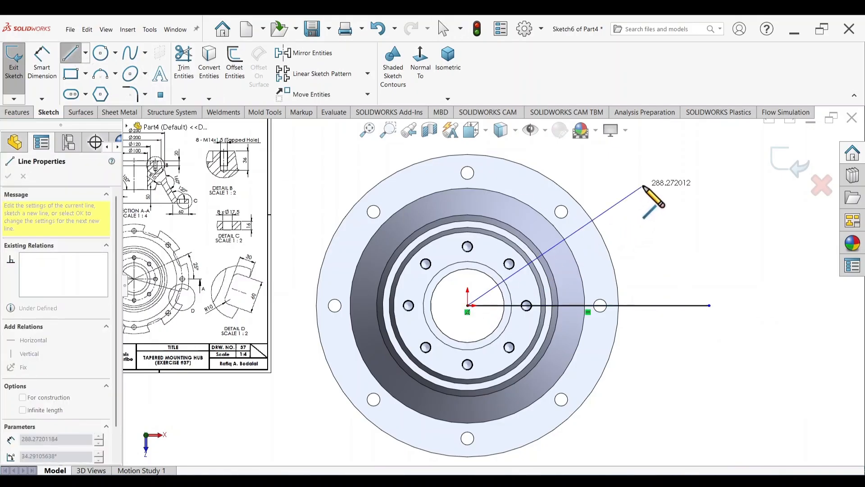
left_click(651, 203)
key("Escape")
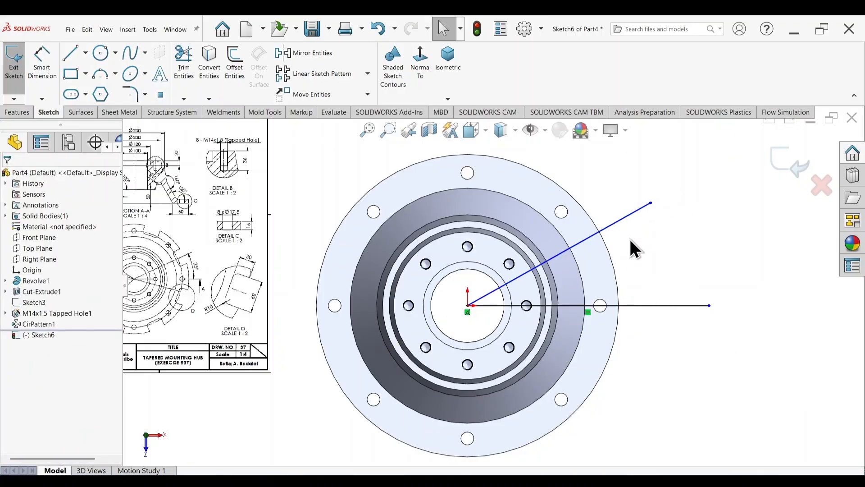
Dimension the angle between the inclined and horizontal lines as 25 degrees
left_click(39, 63)
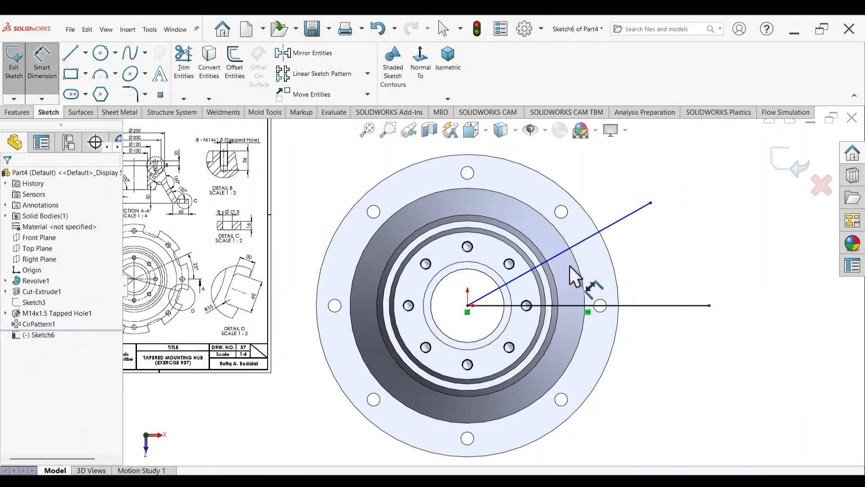
left_click(624, 219)
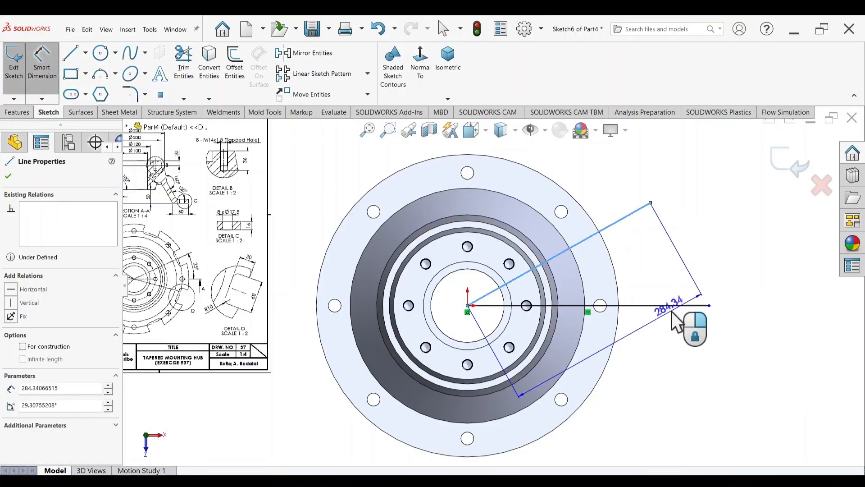
left_click(666, 306)
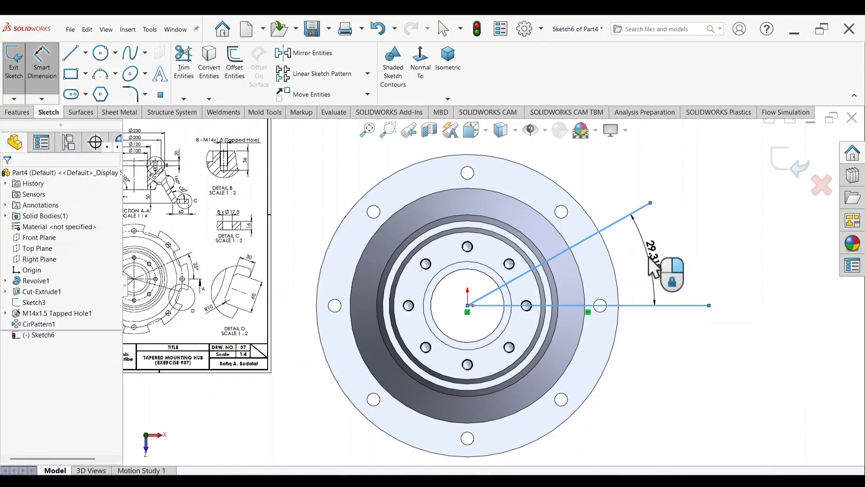
left_click(650, 260)
type("25")
key("Return")
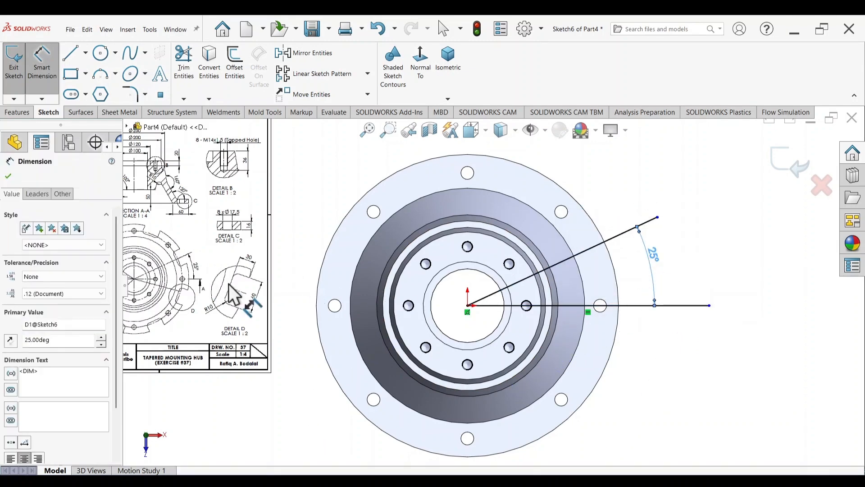
scroll(229, 284, "up", 2)
scroll(248, 286, "down", 7)
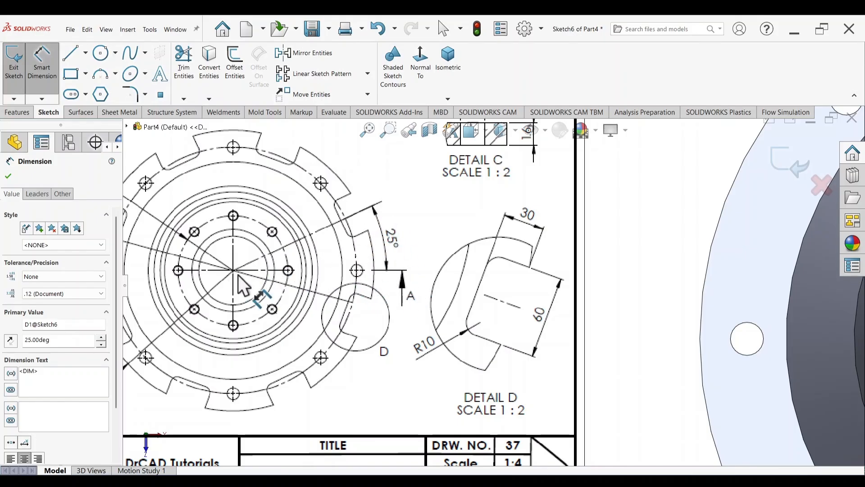
scroll(694, 288, "up", 7)
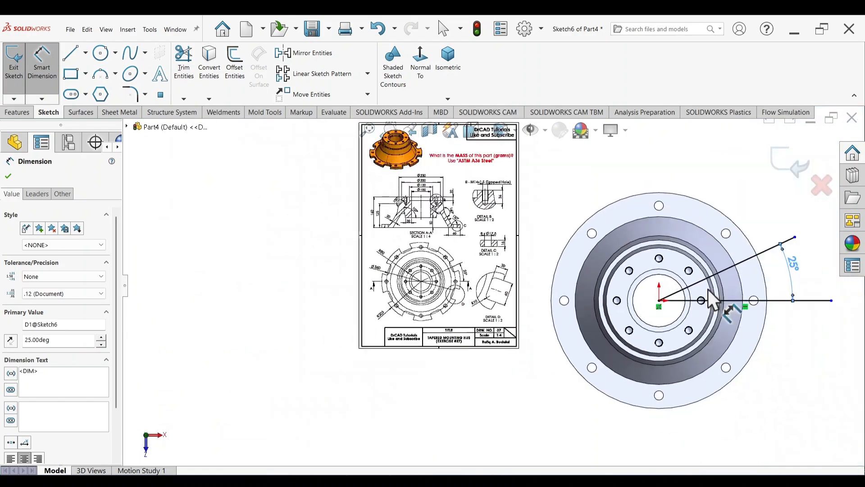
Convert the outer edge of the flange's upper face into sketch geometry
scroll(720, 288, "down", 5)
key("Escape")
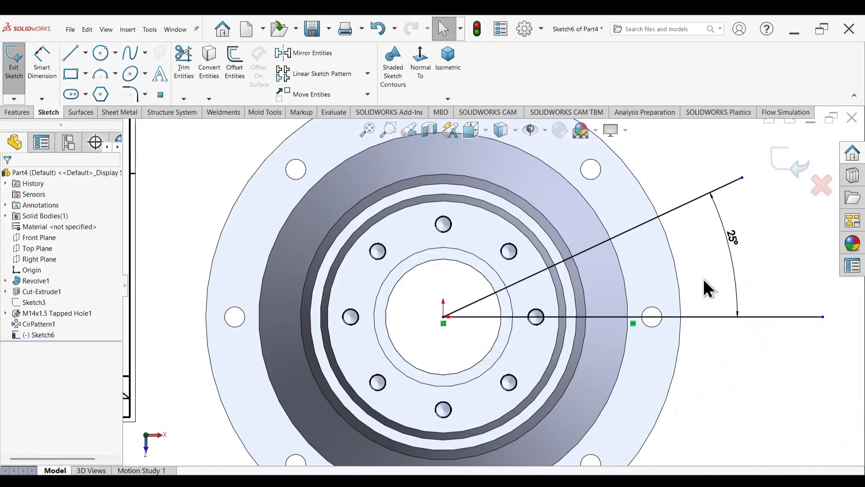
left_click(626, 202)
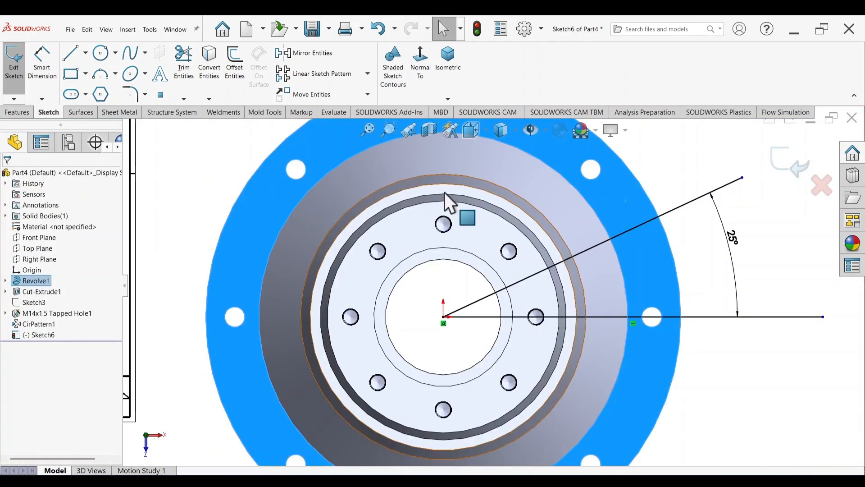
left_click(210, 69)
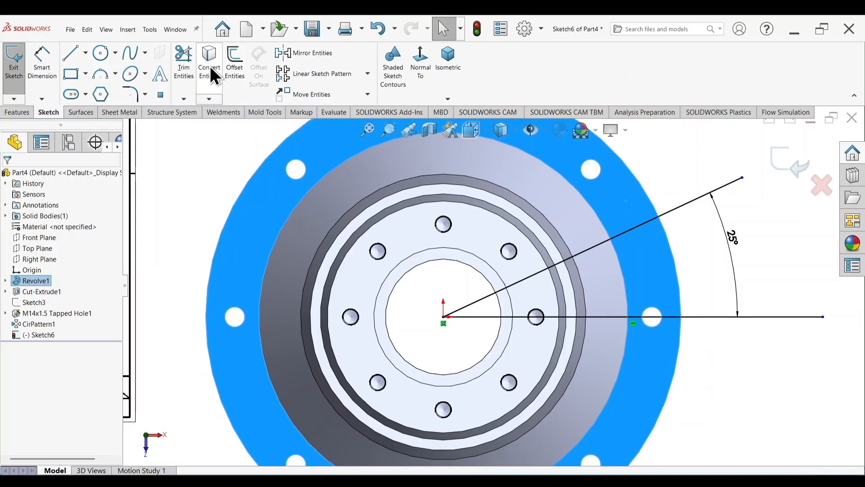
Offset the chain of the inclined and horizontal lines by 30 mm in both directions, with dimensions added
scroll(618, 286, "up", 3)
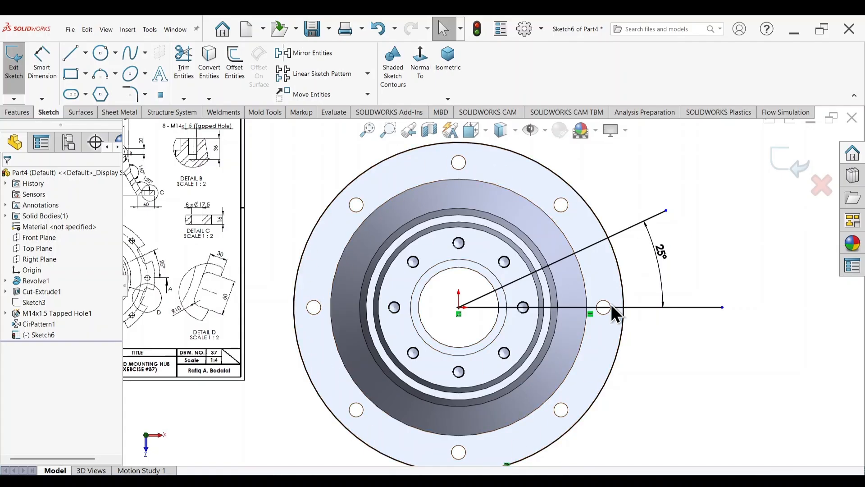
scroll(553, 310, "up", 2)
scroll(555, 310, "down", 2)
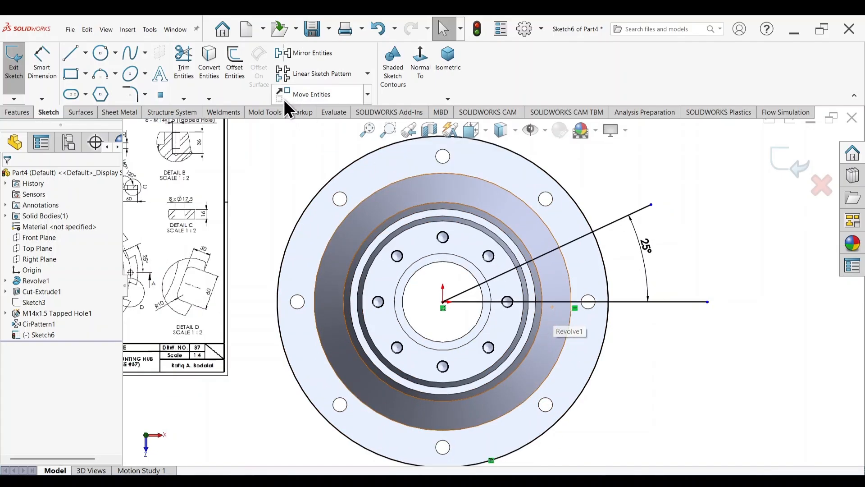
left_click(235, 67)
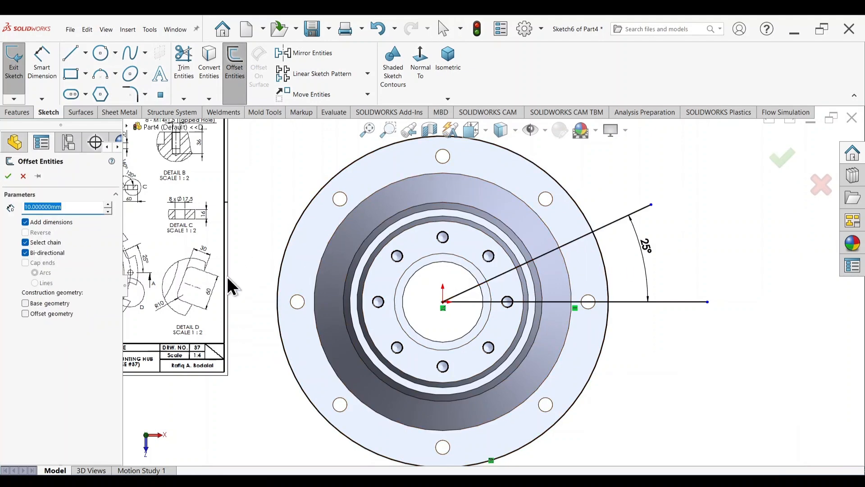
scroll(293, 288, "down", 5)
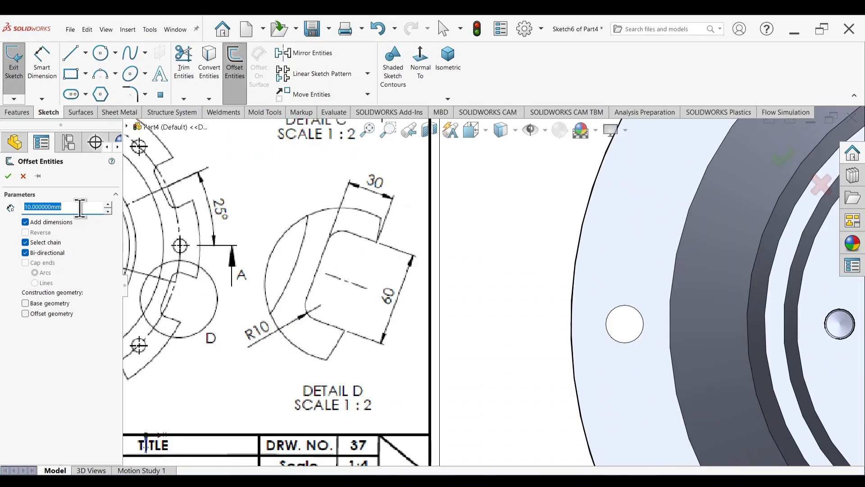
type("30")
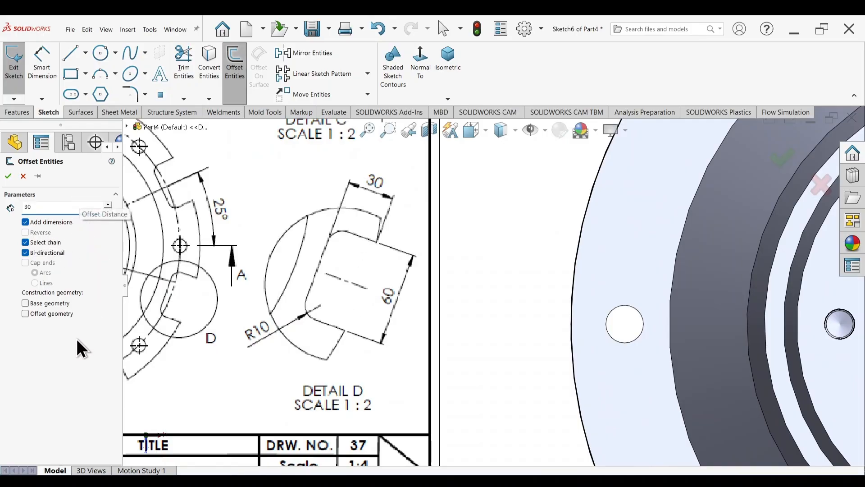
key("Return")
scroll(672, 276, "up", 4)
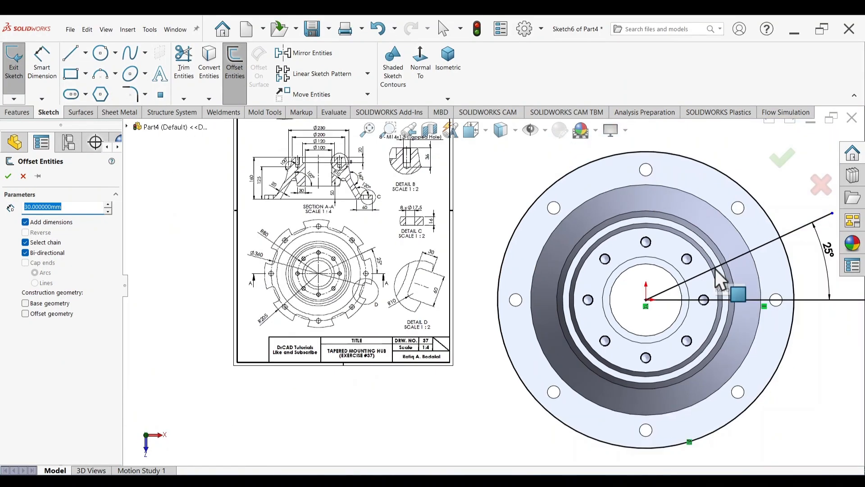
scroll(719, 266, "down", 3)
left_click(718, 228)
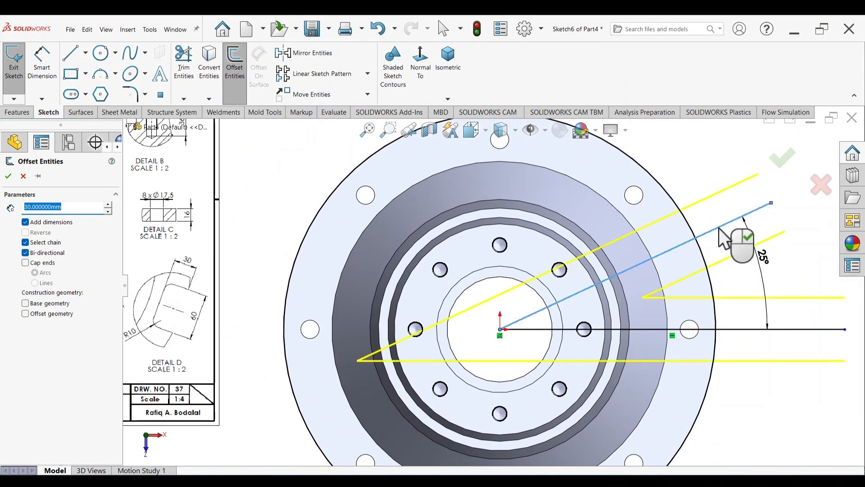
left_click(779, 162)
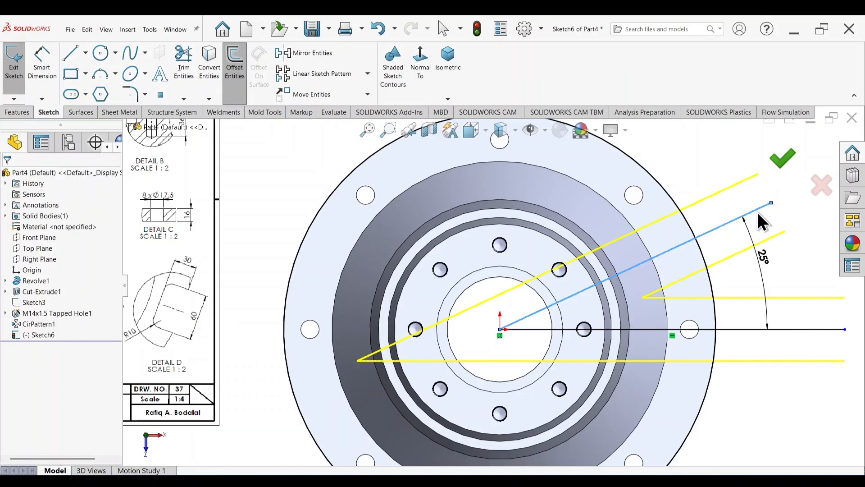
Trim the outer ends of the two horizontal offset lines back to the flange's circular edge
left_click(184, 68)
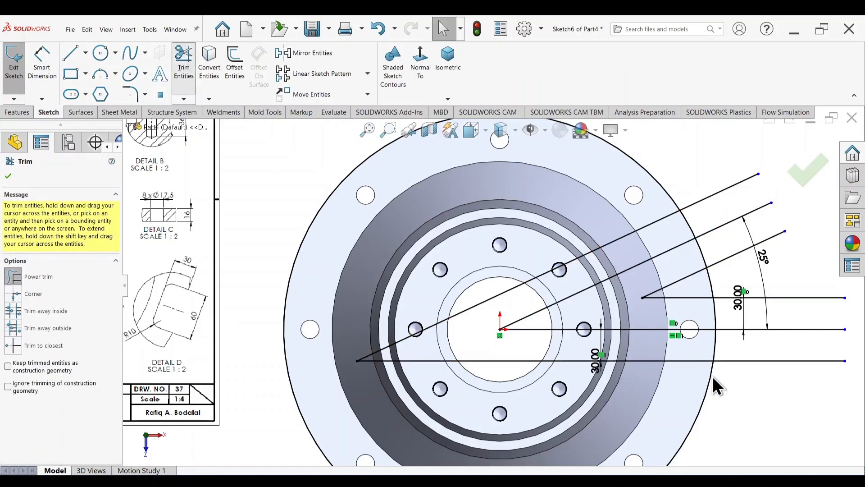
scroll(705, 300, "up", 2)
left_click_drag(715, 273, 716, 300)
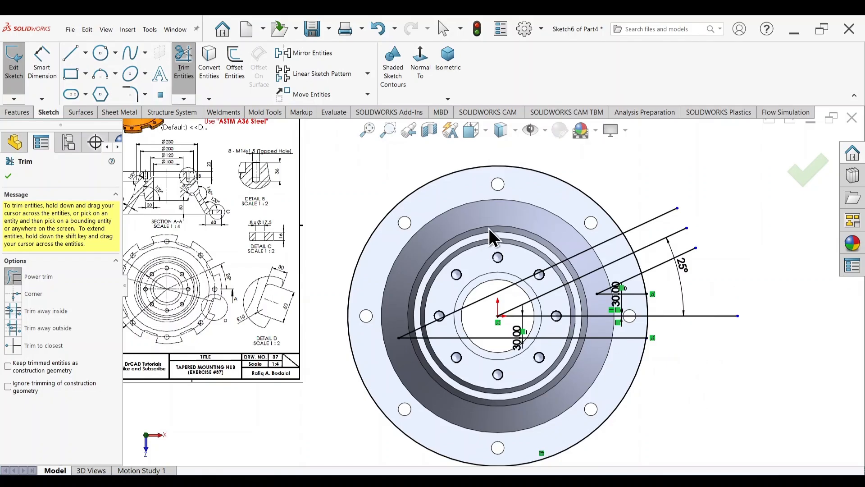
Try to trim away the line portions crossing the hub, and undo that trim
mouse_move(493, 234)
left_mouse_down()
mouse_move(525, 293)
mouse_move(534, 362)
left_mouse_up()
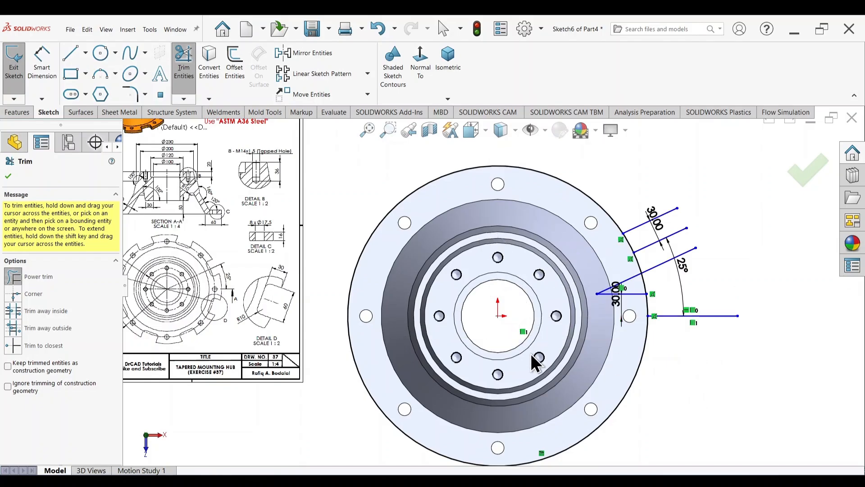
key("ctrl+z")
key("Escape")
Sketch a 60 mm line across the flange between the two inclined offset lines, perpendicular to them
scroll(623, 261, "down", 5)
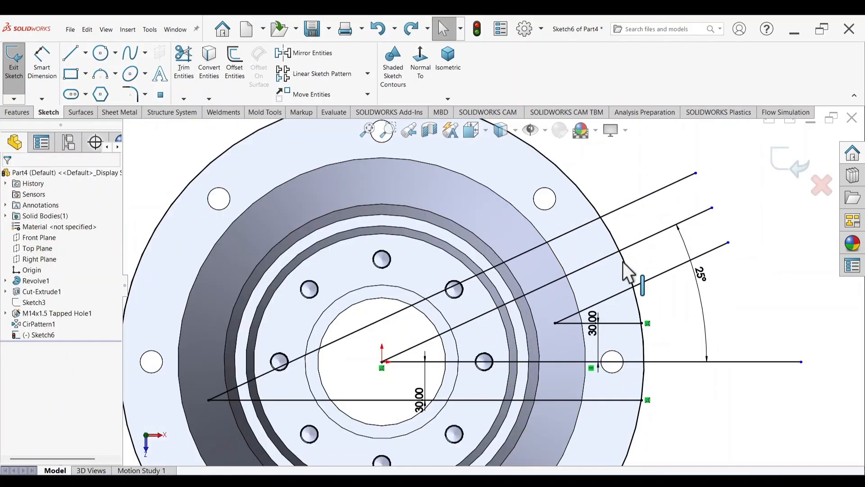
left_click(70, 52)
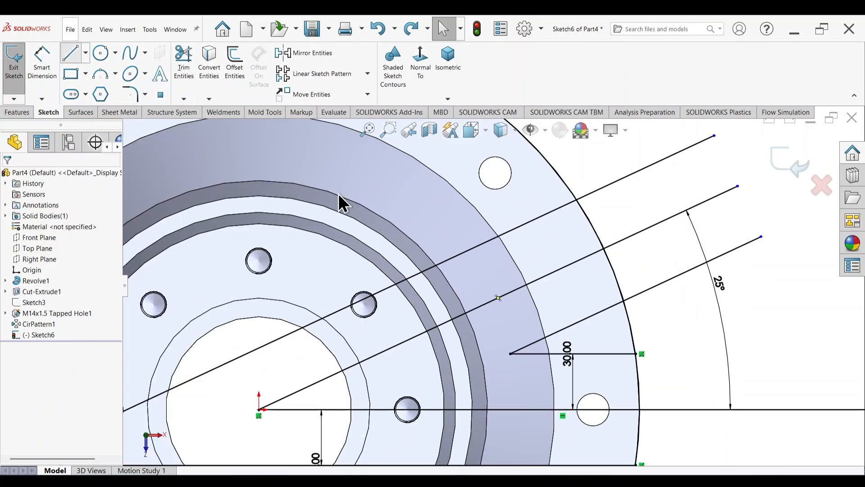
left_click(531, 222)
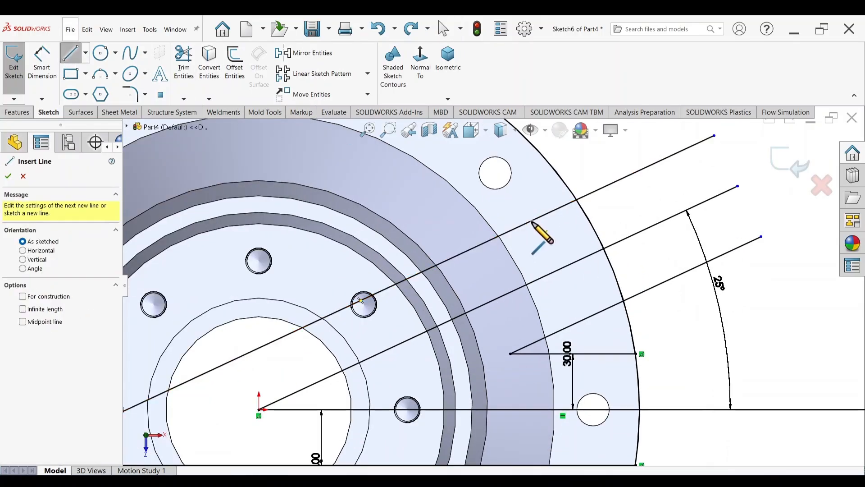
left_click(578, 323)
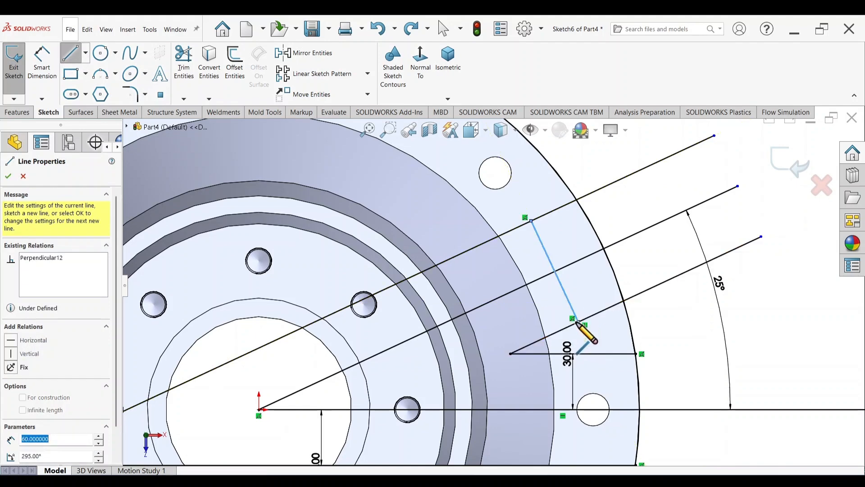
key("Escape")
key("Escape")
Trim the surplus line portions outside the flange and inside the cross line, keeping the notch outline and its centre line
left_click(183, 68)
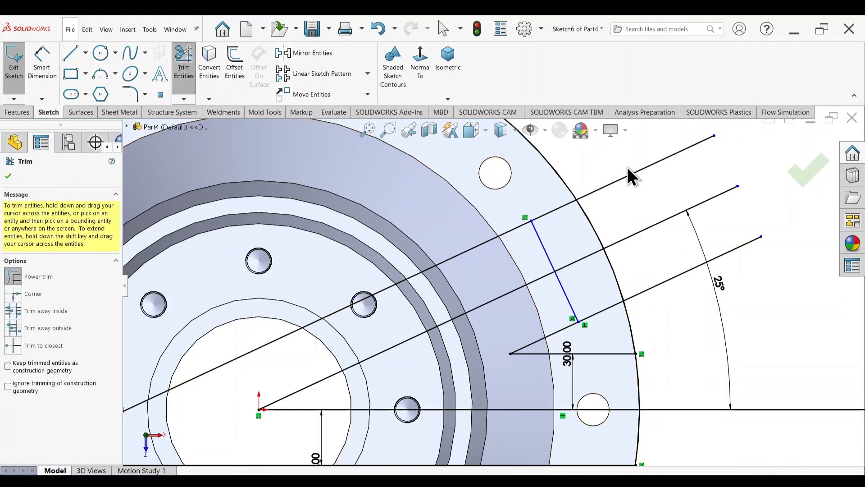
mouse_move(611, 158)
left_mouse_down()
mouse_move(657, 239)
mouse_move(680, 319)
mouse_move(458, 216)
mouse_move(537, 377)
mouse_move(505, 433)
mouse_move(731, 389)
mouse_move(732, 381)
left_mouse_up()
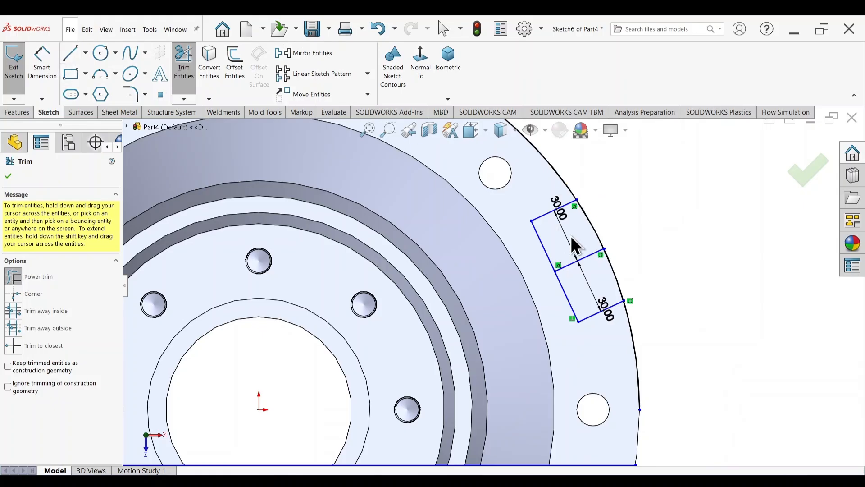
Try to trim away the notch's centre line, and undo that trim
left_click_drag(581, 241, 572, 273)
left_click(46, 69)
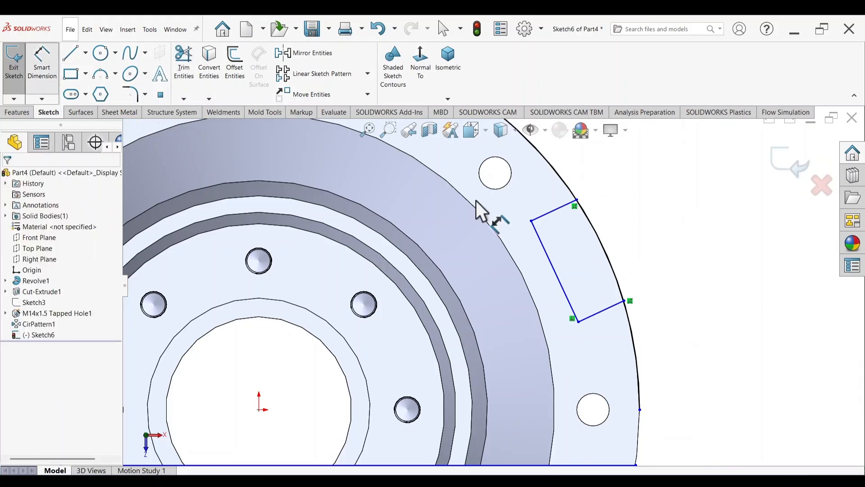
scroll(583, 240, "down", 2)
key("ctrl+z")
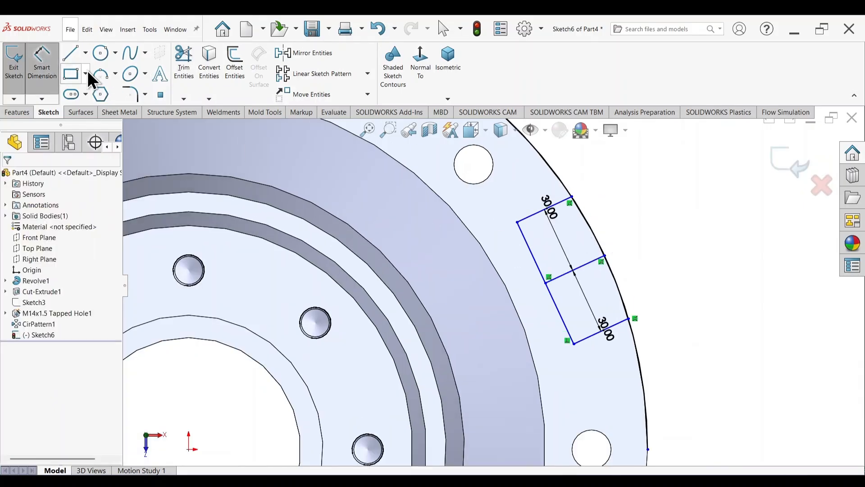
Dimension the notch depth as 30 mm from the centre line's outer endpoint to the notch's inner line
scroll(622, 283, "down", 2)
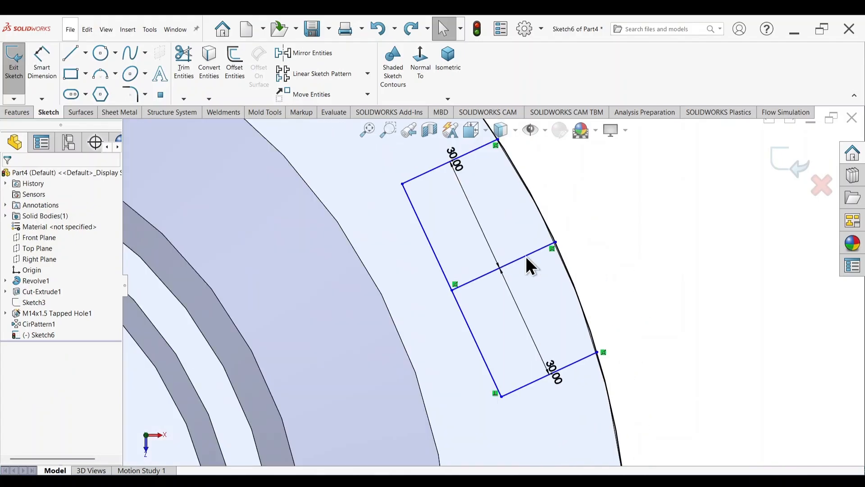
left_click(437, 259)
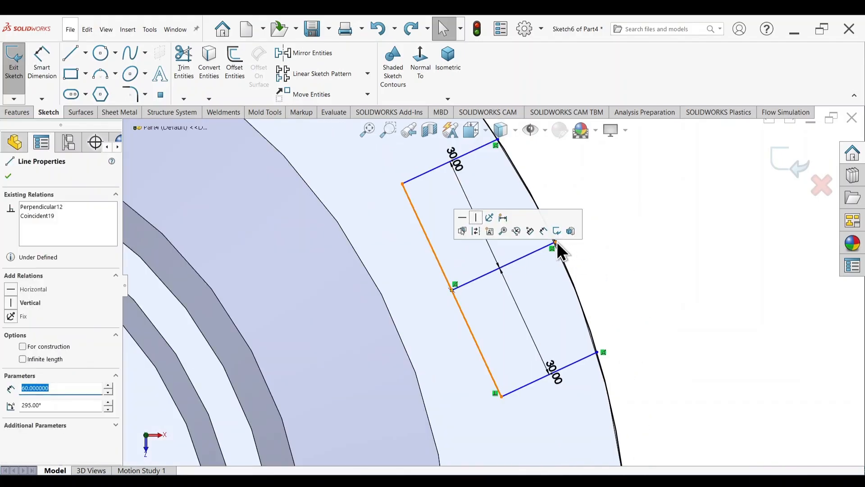
left_click(556, 243)
left_click(42, 63)
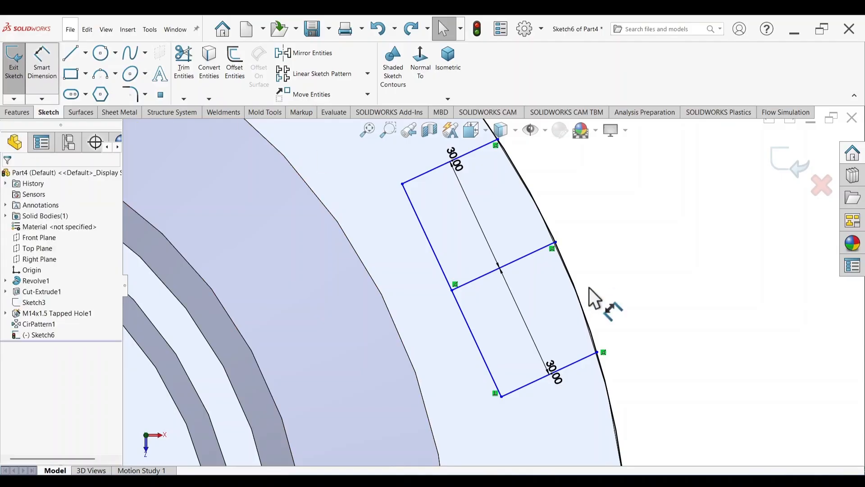
left_click(555, 242)
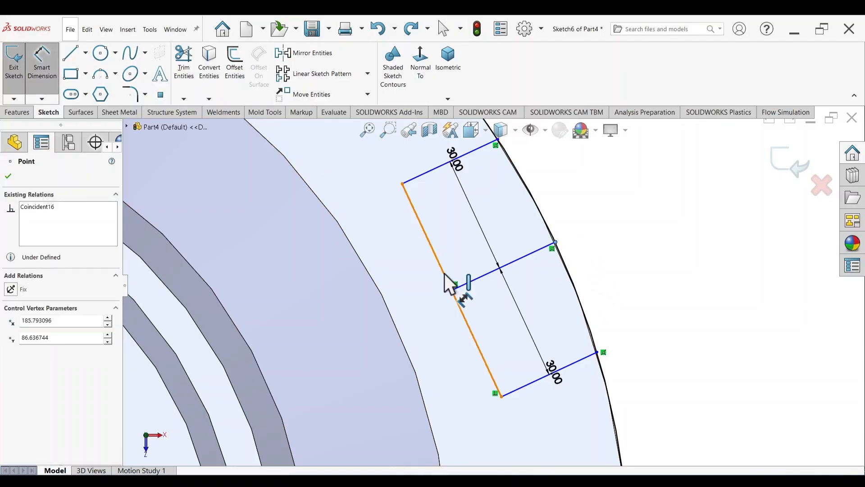
left_click(444, 274)
scroll(466, 188, "up", 3)
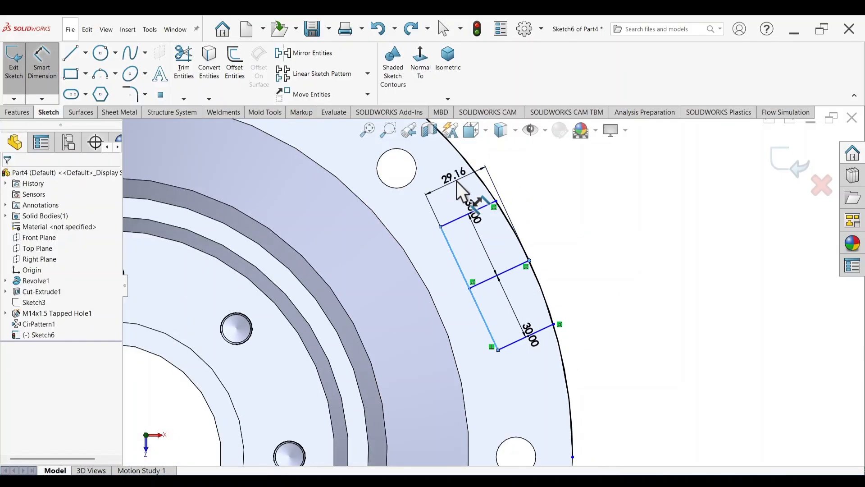
left_click(456, 181)
type("30")
key("Return")
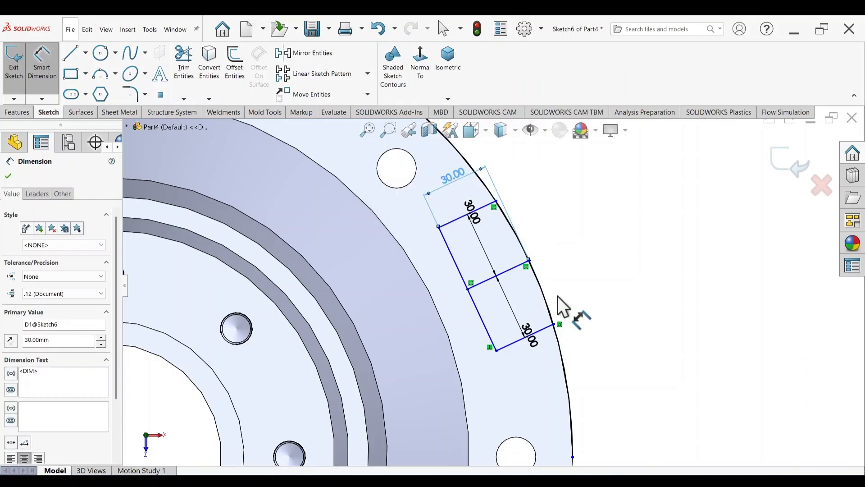
Trim away the centre line inside the notch outline
scroll(545, 295, "up", 1)
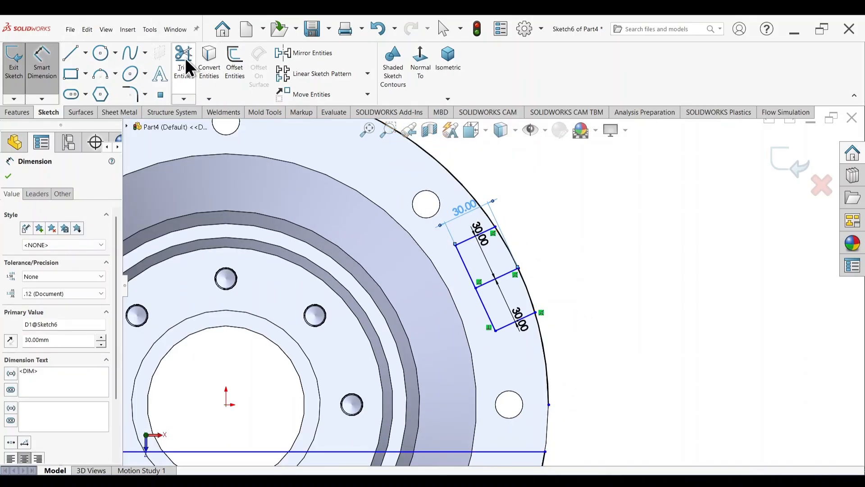
scroll(516, 269, "down", 4)
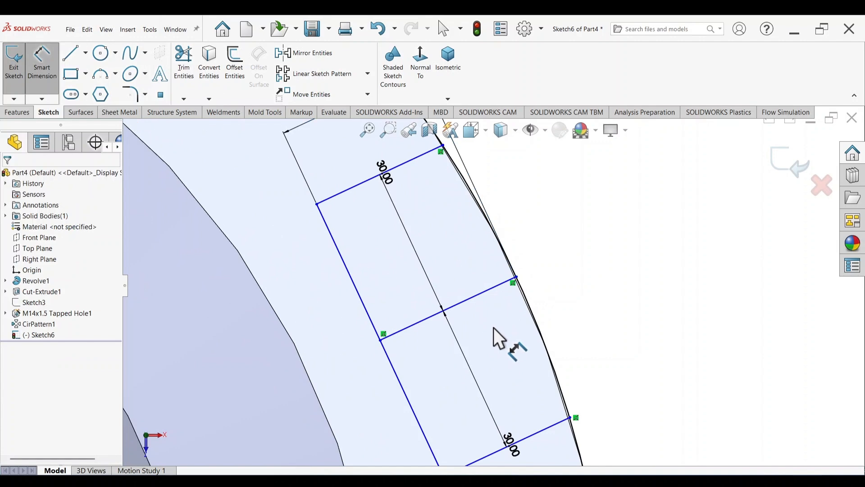
key("Escape")
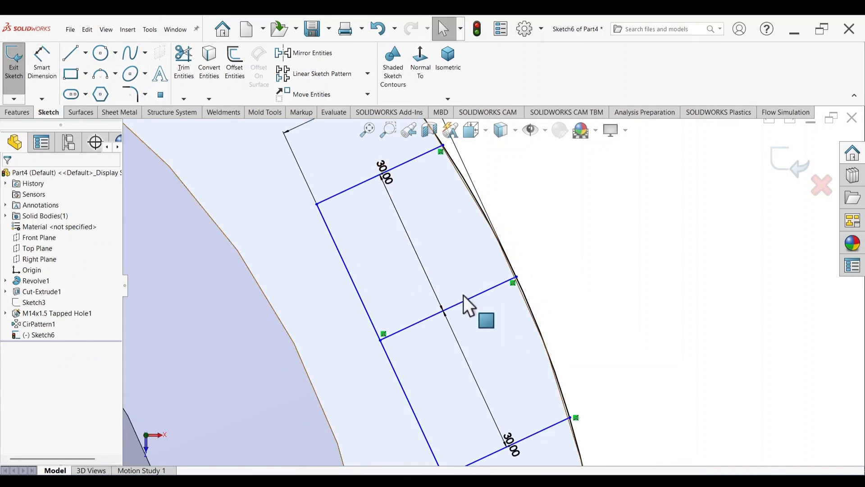
left_click(183, 61)
mouse_move(460, 261)
left_mouse_down()
mouse_move(482, 328)
mouse_move(444, 331)
left_mouse_up()
scroll(493, 286, "up", 3)
left_click(806, 176)
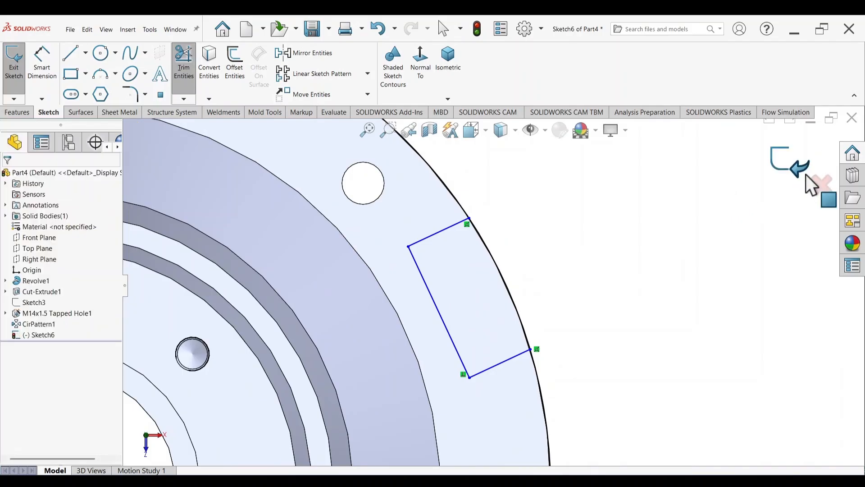
Fillet the two inner corners of the notch outline with a 10 mm radius, as specified in Detail D of the drawing
scroll(541, 318, "up", 3)
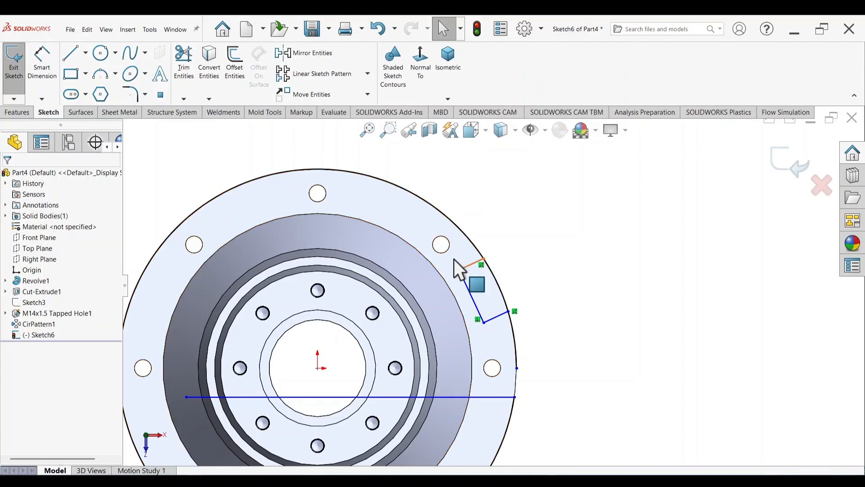
left_click(133, 95)
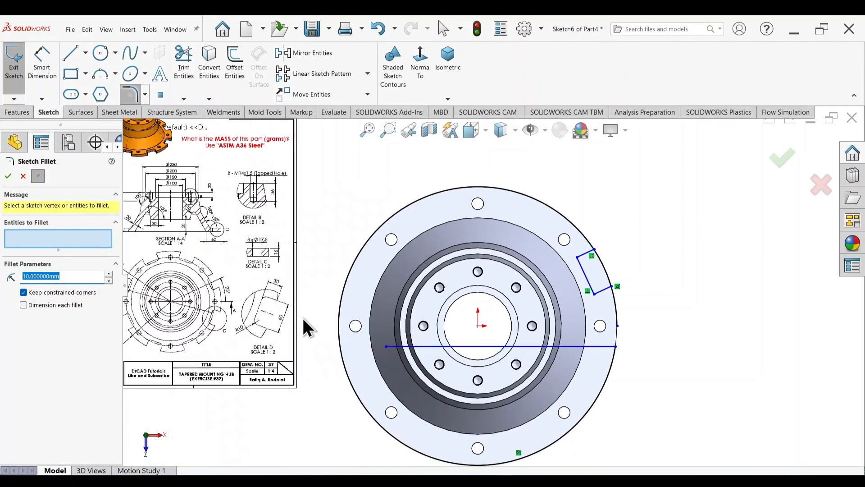
scroll(225, 325, "down", 1)
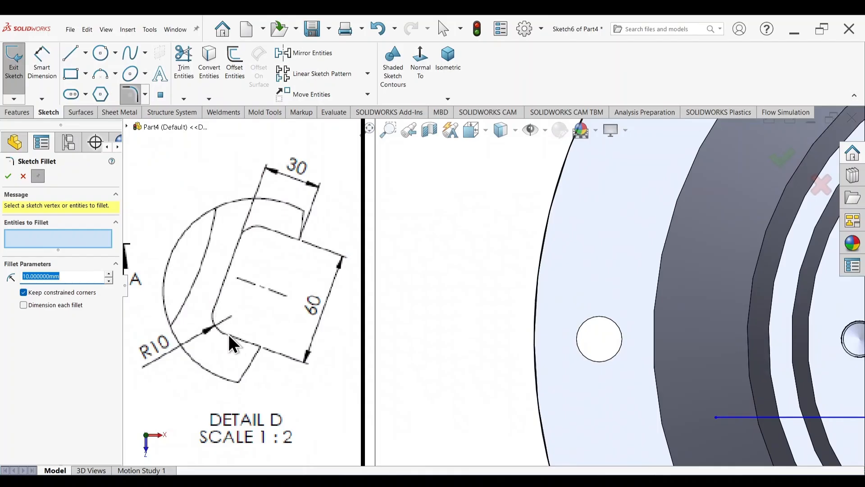
scroll(504, 302, "up", 11)
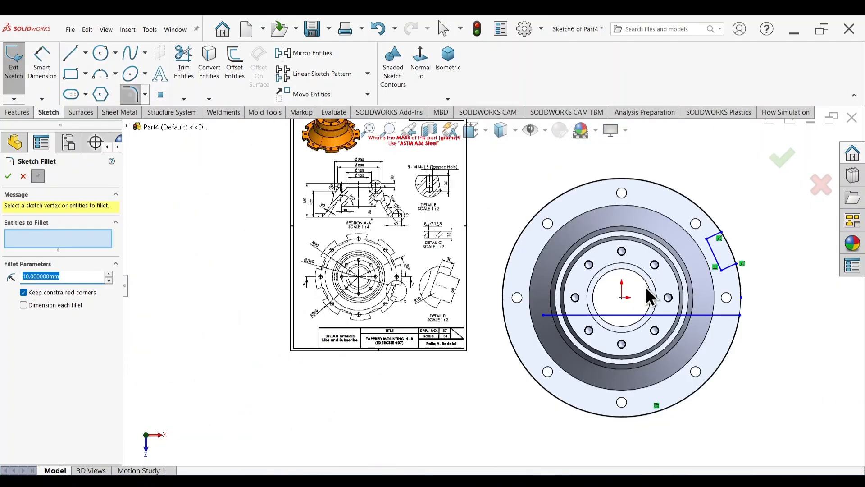
scroll(627, 261, "down", 9)
scroll(562, 262, "down", 2)
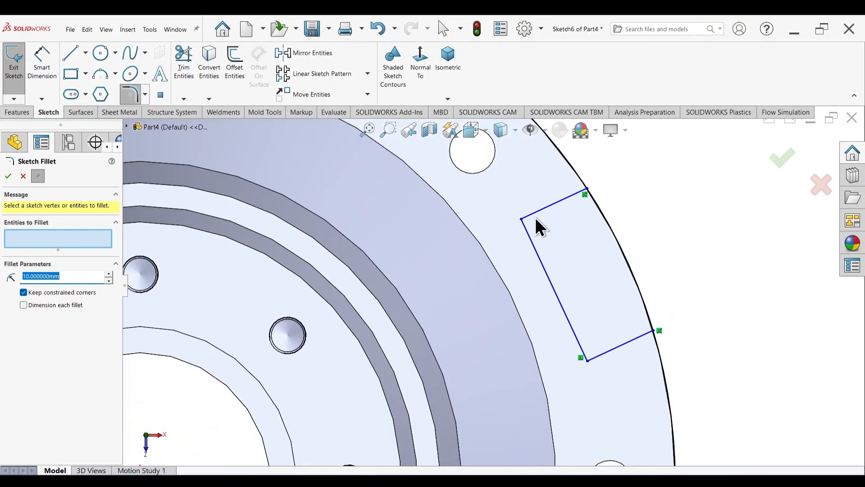
left_click(522, 220)
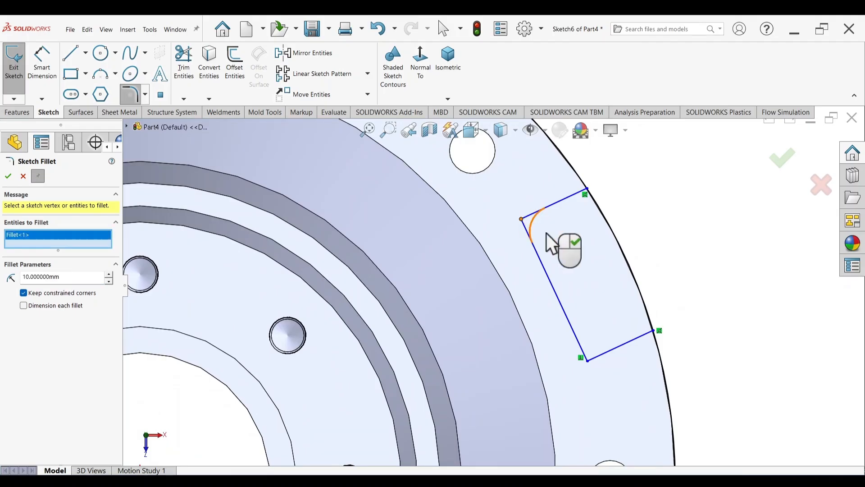
left_click(587, 360)
left_click(9, 176)
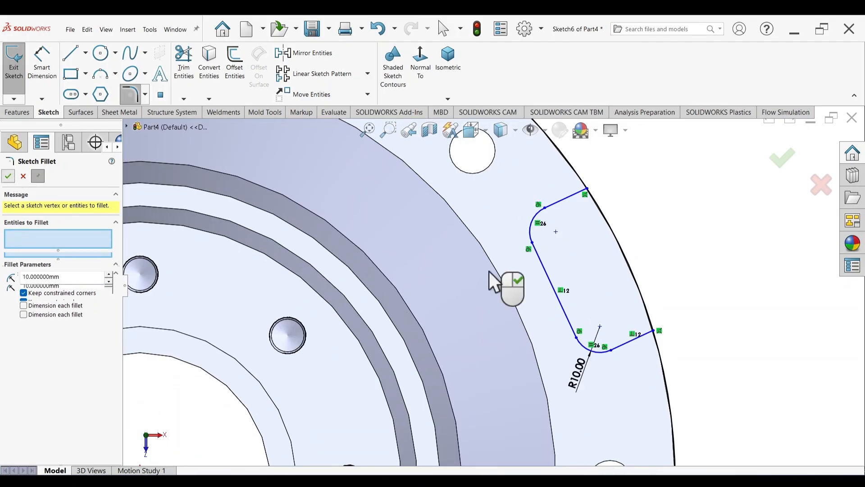
scroll(649, 300, "up", 4)
scroll(522, 273, "down", 2)
scroll(562, 318, "up", 1)
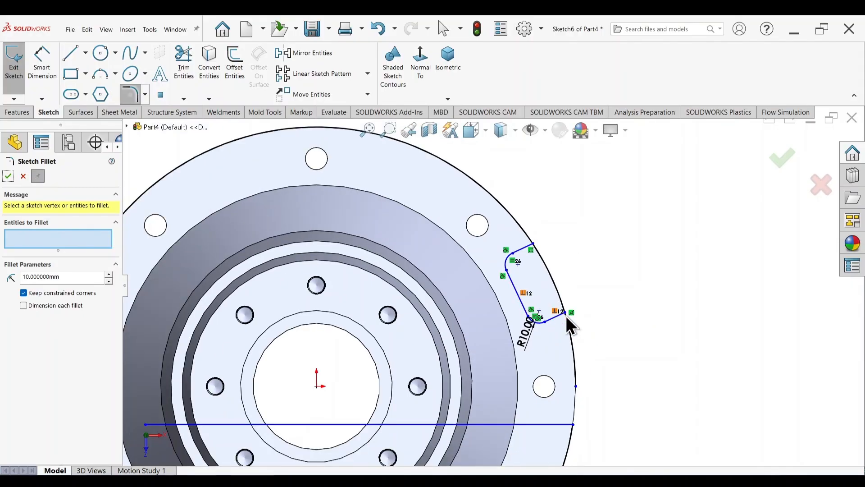
key("s")
left_click(782, 158)
key("s")
left_click(751, 373)
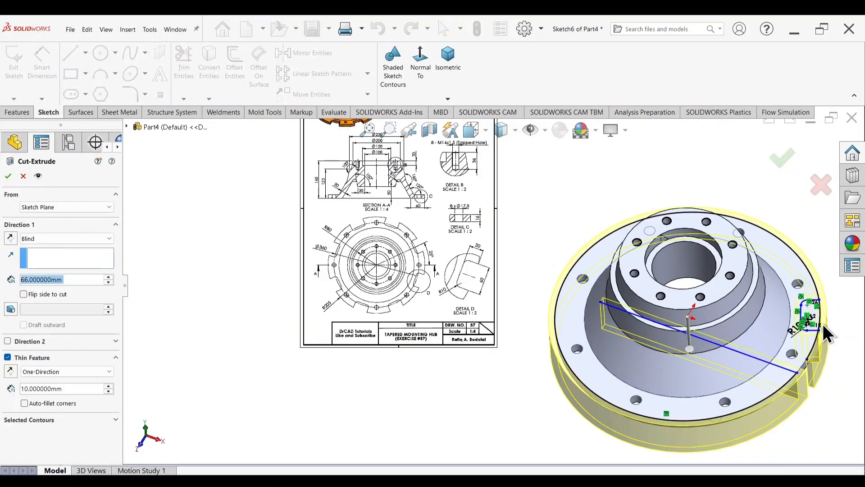
scroll(825, 326, "down", 4)
scroll(775, 292, "down", 3)
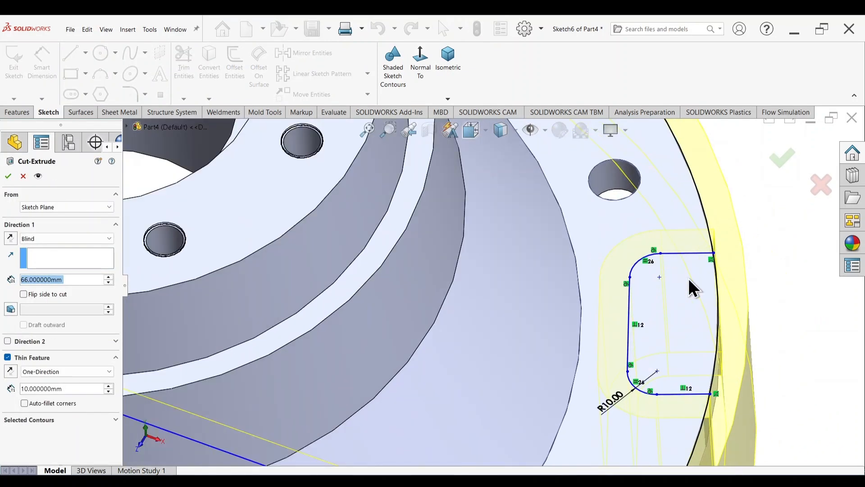
key("Escape")
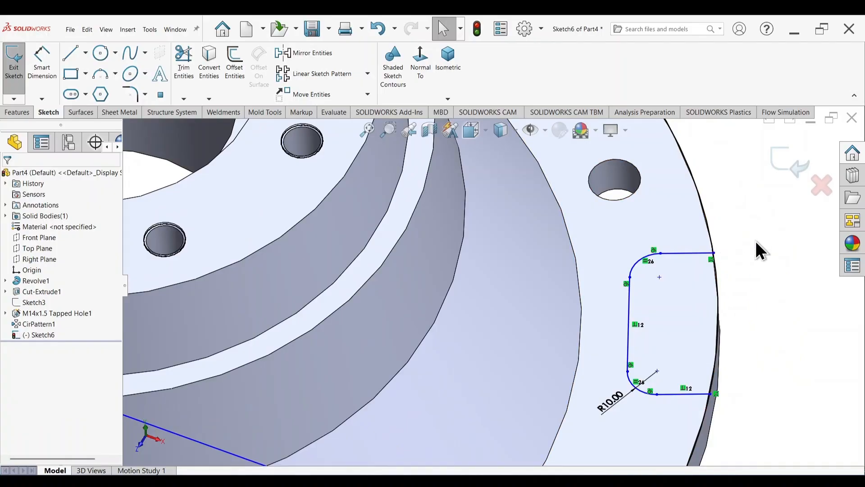
scroll(440, 235, "up", 3)
key("s")
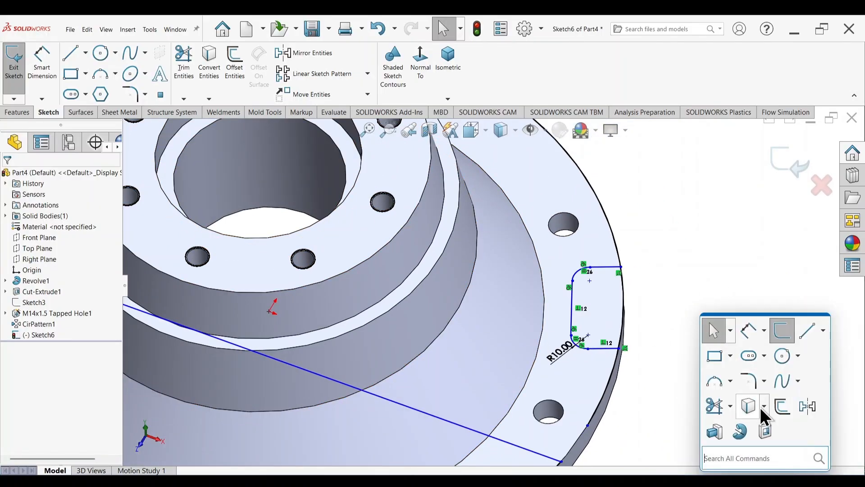
left_click(763, 411)
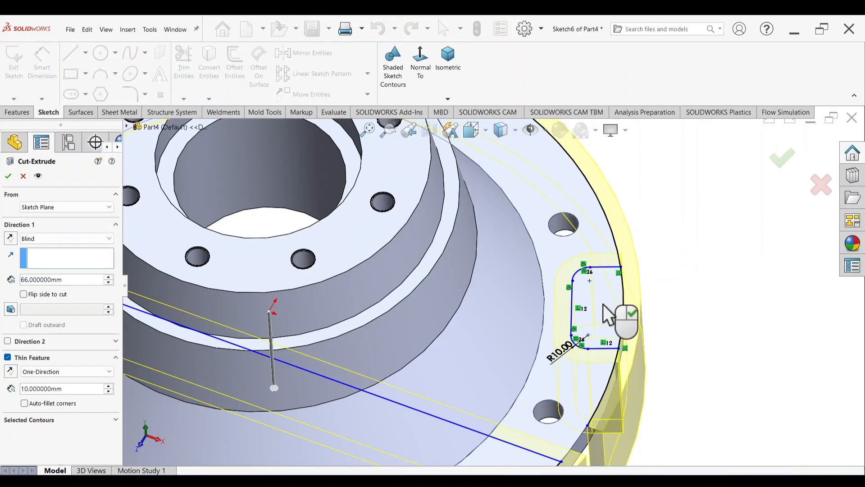
scroll(643, 313, "up", 4)
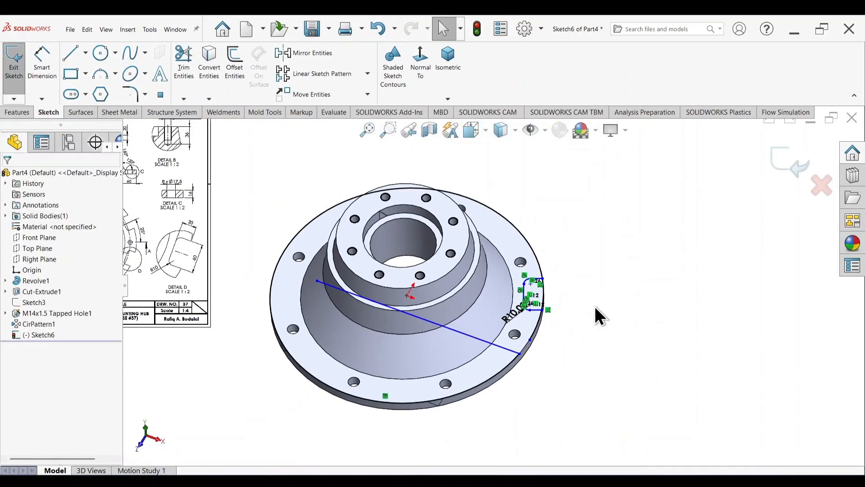
Delete the leftover horizontal line across the hub and trim the flange circle down to the arc that closes the notch outline
left_click(423, 63)
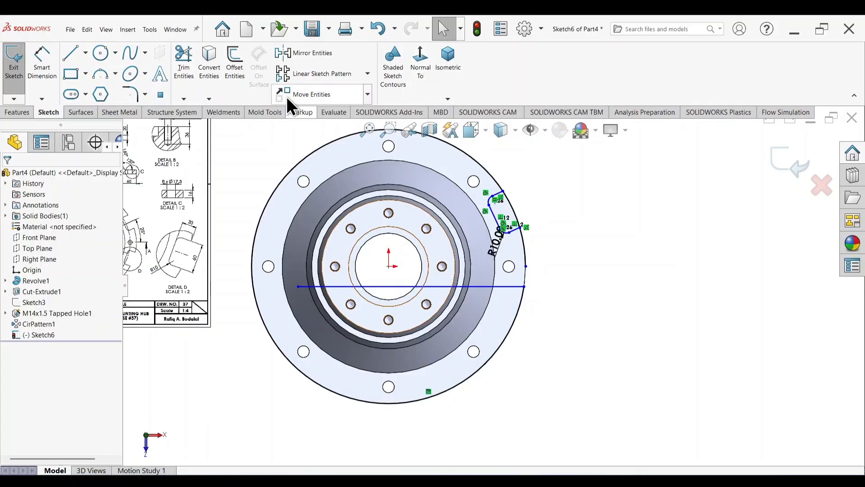
left_click(474, 288)
key("Delete")
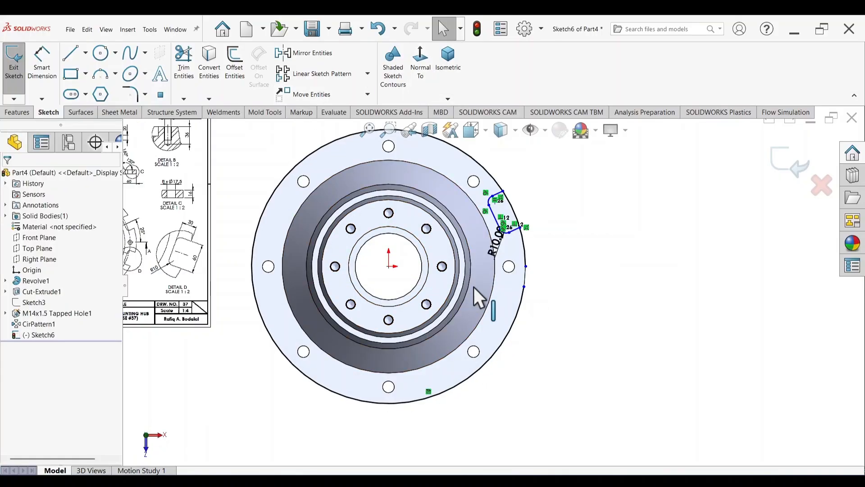
left_click(183, 73)
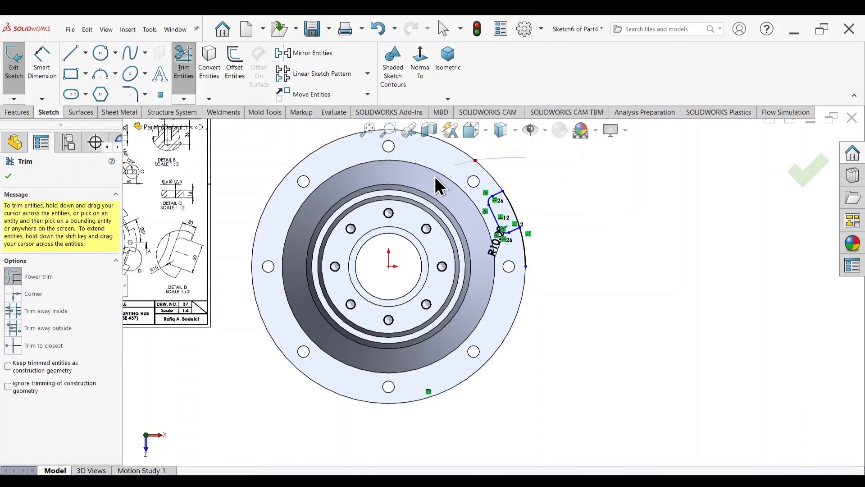
key("Escape")
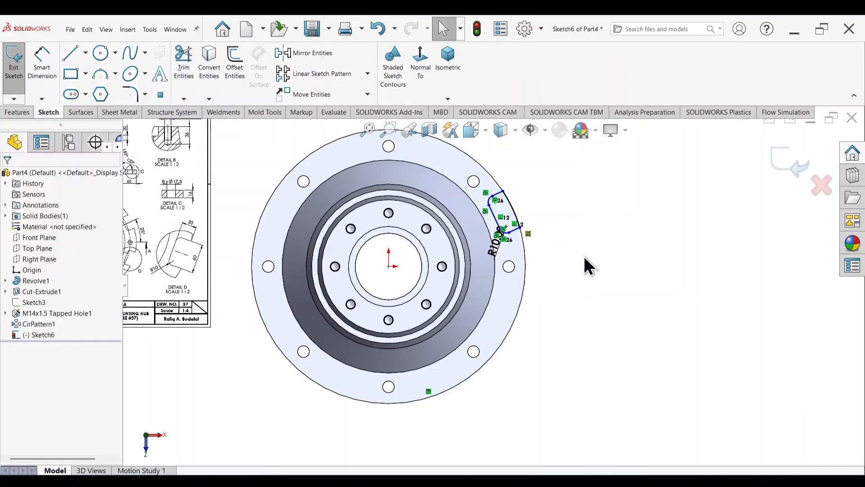
Cut-extrude the closed notch profile through the flange with a blind depth of 66 mm
key("s")
left_click(656, 371)
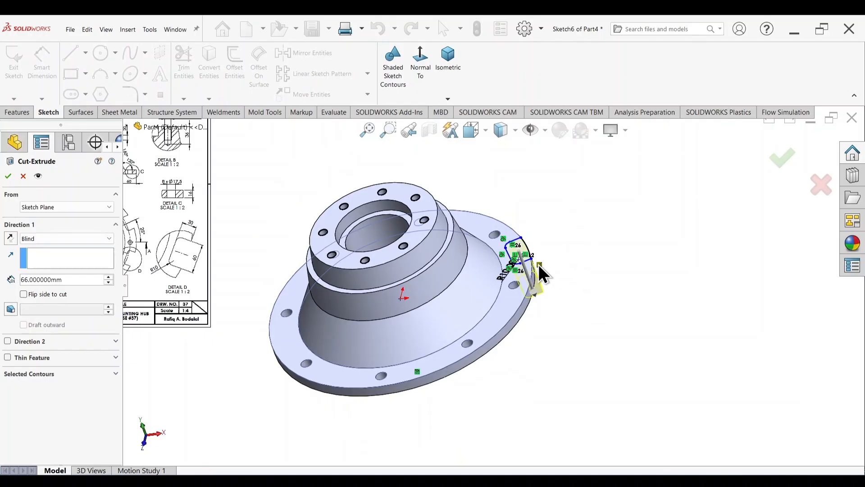
scroll(538, 266, "down", 5)
middle_click_drag(557, 319, 593, 307)
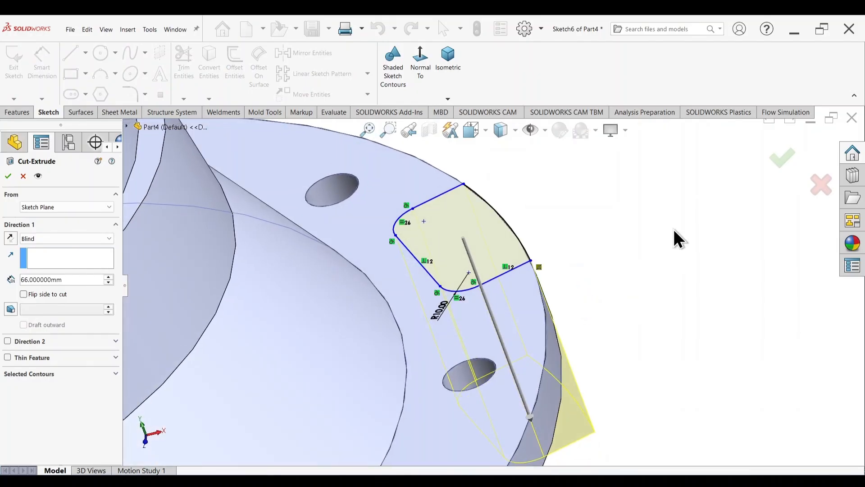
left_click(780, 163)
middle_click_drag(607, 278, 593, 321)
scroll(510, 230, "up", 8)
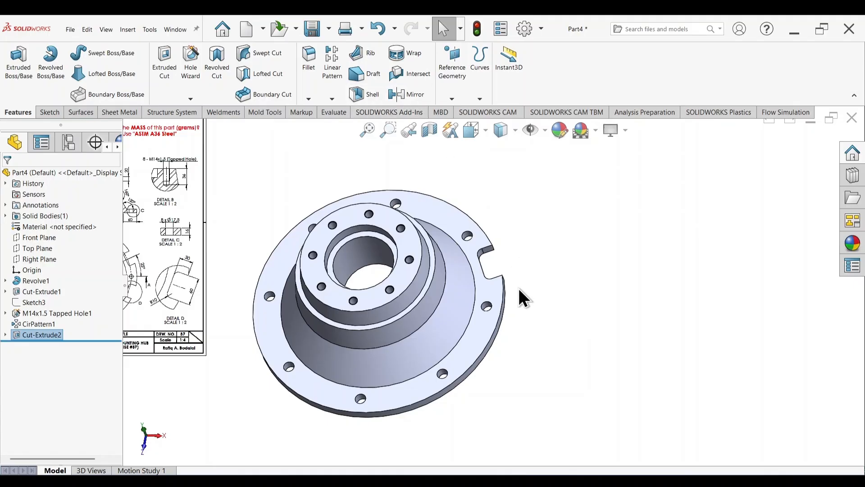
Circular-pattern the notch cut around the flange's outer edge with 8 equally spaced instances over 360 degrees
left_click(332, 98)
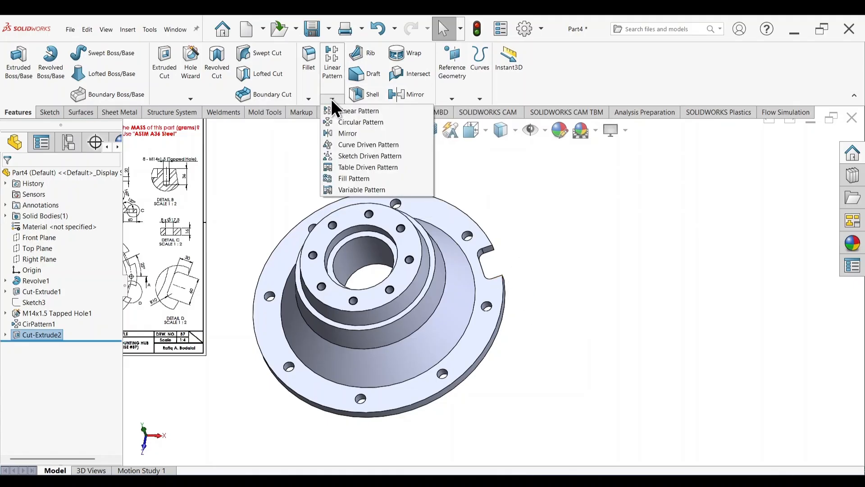
left_click(387, 121)
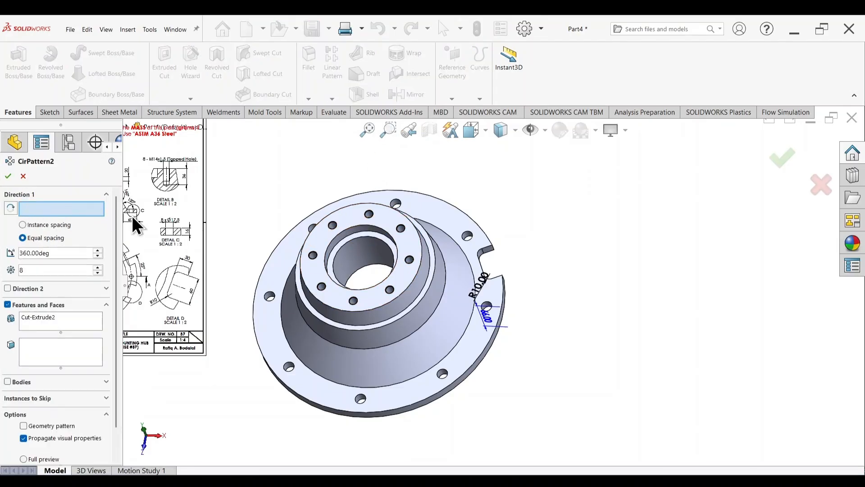
scroll(450, 205, "down", 3)
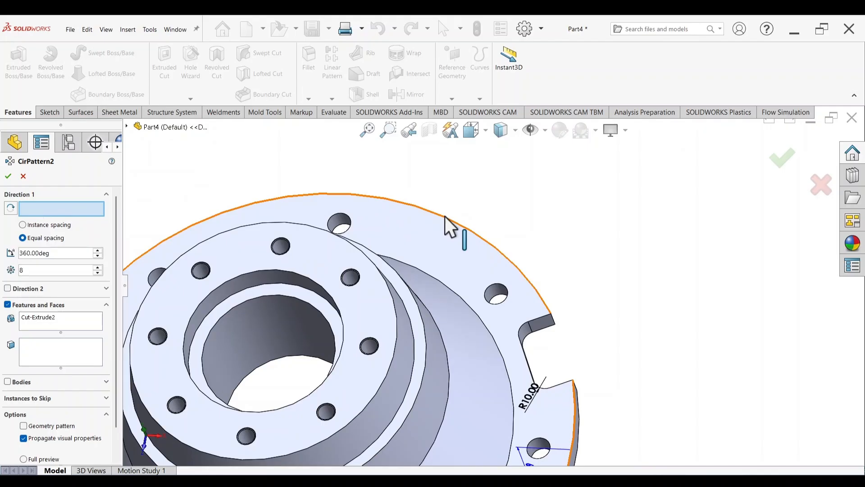
left_click(445, 217)
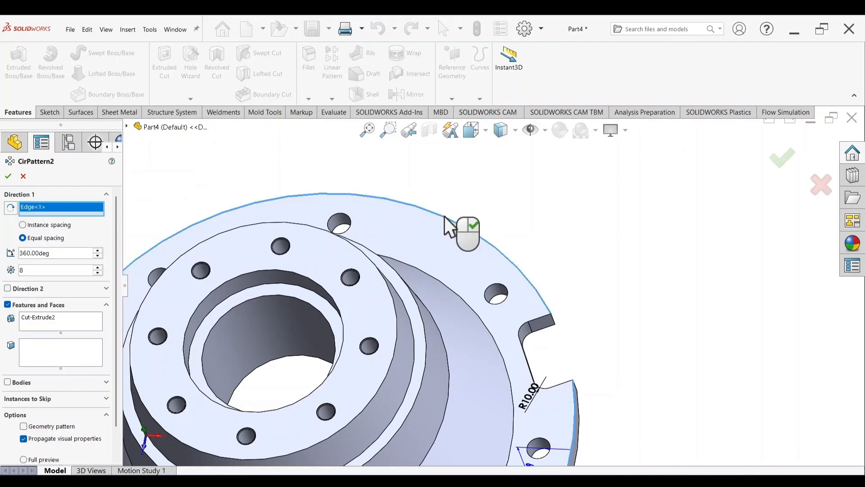
left_click(71, 323)
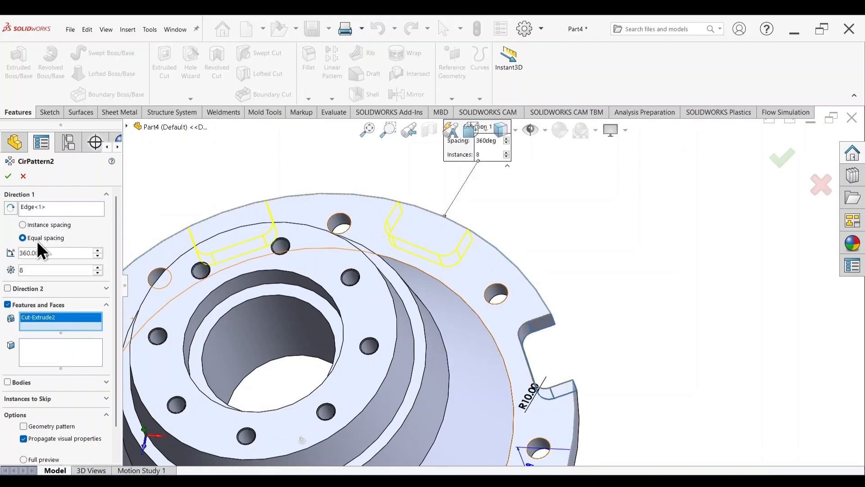
scroll(518, 288, "up", 4)
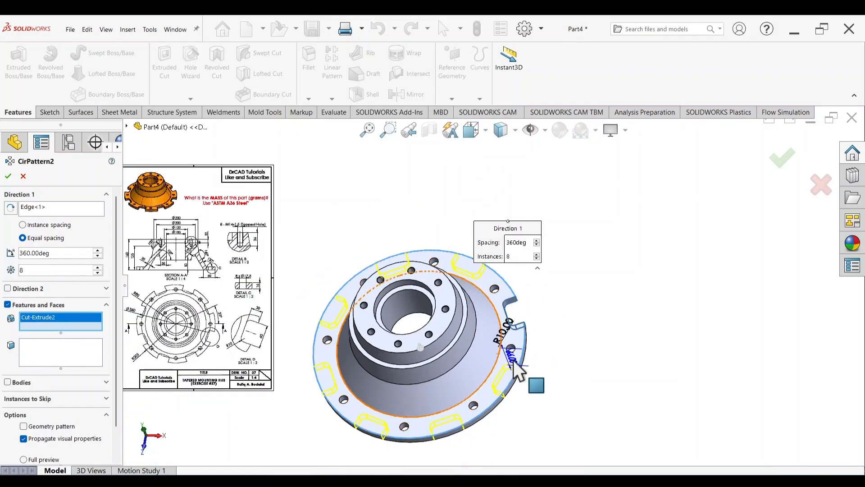
mouse_move(513, 358)
middle_mouse_down()
mouse_move(541, 357)
mouse_move(522, 361)
middle_mouse_up()
left_click(782, 159)
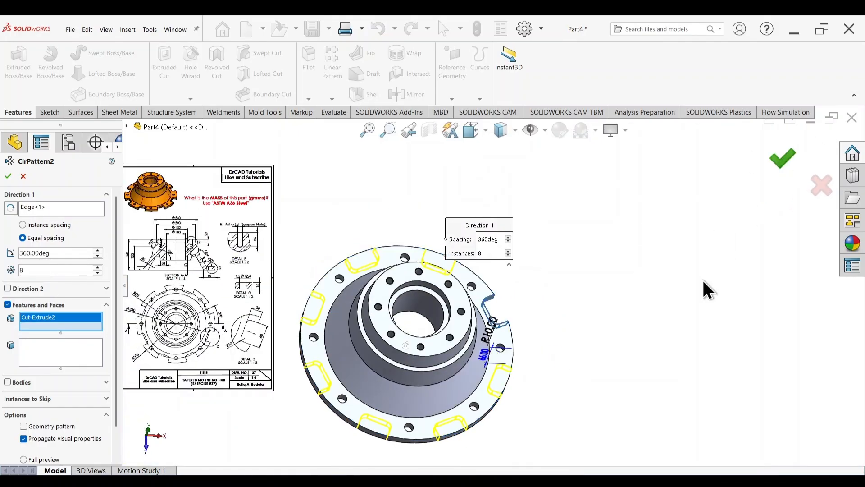
middle_click_drag(621, 374, 648, 354)
scroll(466, 317, "up", 2)
scroll(467, 317, "down", 2)
mouse_move(471, 322)
middle_mouse_down()
mouse_move(547, 299)
mouse_move(552, 316)
middle_mouse_up()
Assign ASTM A36 Steel as the part's material, as the drawing's mass question specifies
scroll(390, 231, "up", 2)
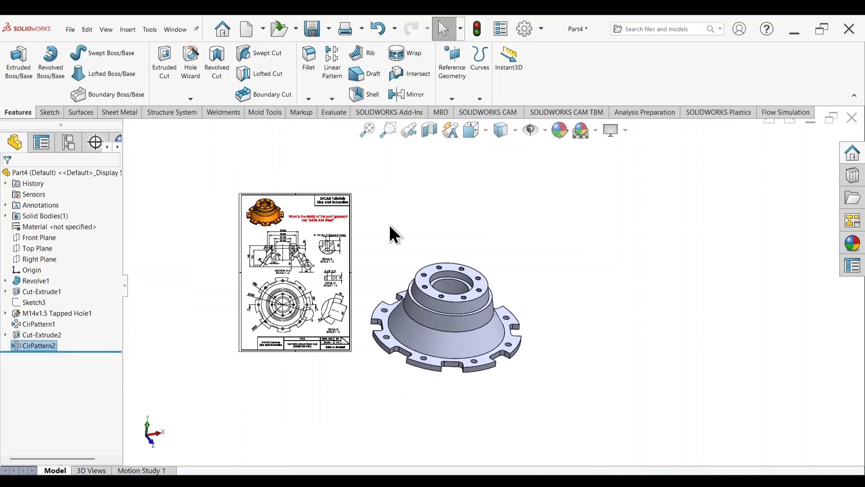
scroll(326, 247, "down", 5)
scroll(316, 256, "up", 1)
scroll(337, 251, "down", 2)
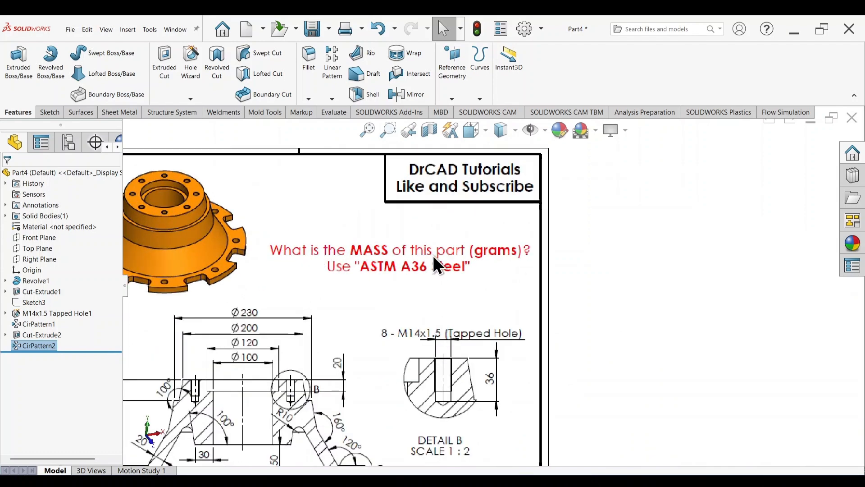
right_click(55, 225)
left_click(102, 232)
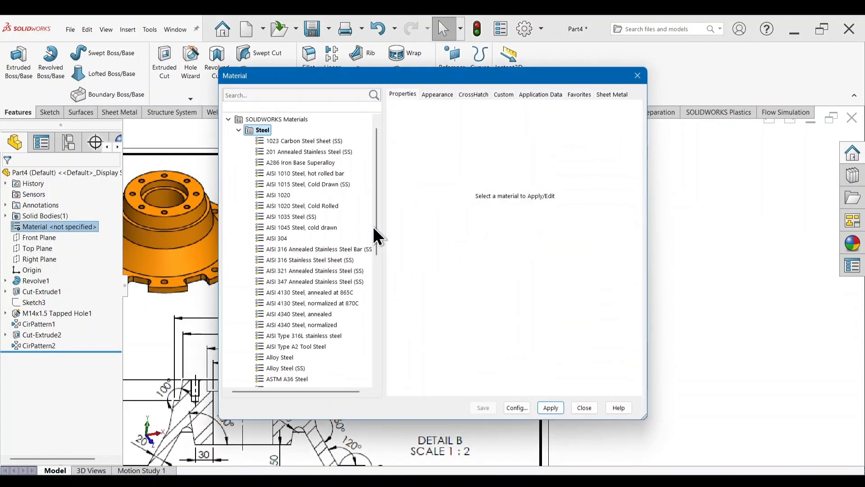
left_click_drag(377, 225, 378, 277)
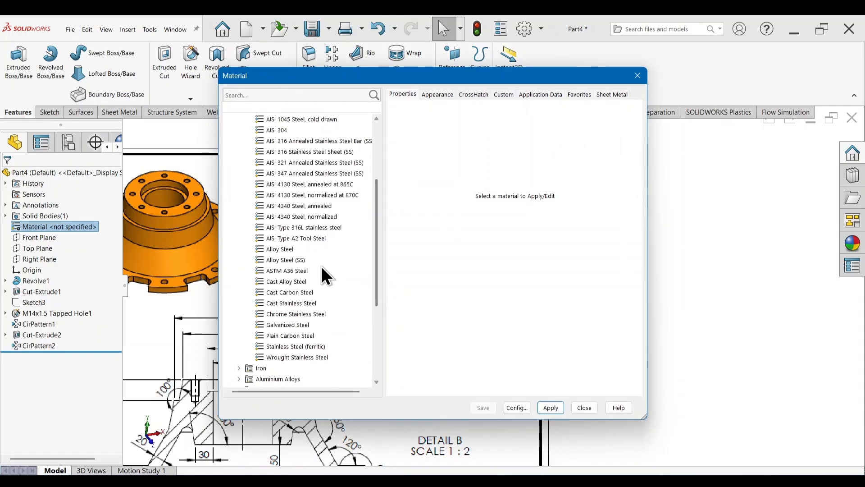
left_click(294, 270)
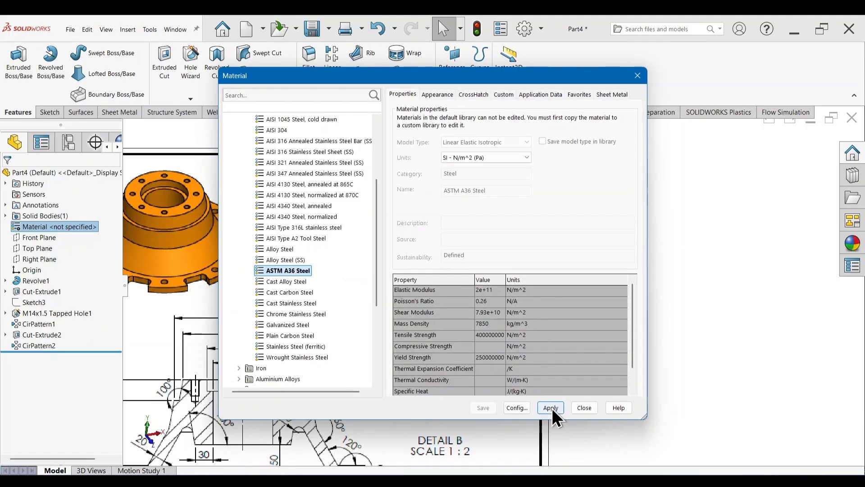
left_click(552, 407)
left_click(587, 406)
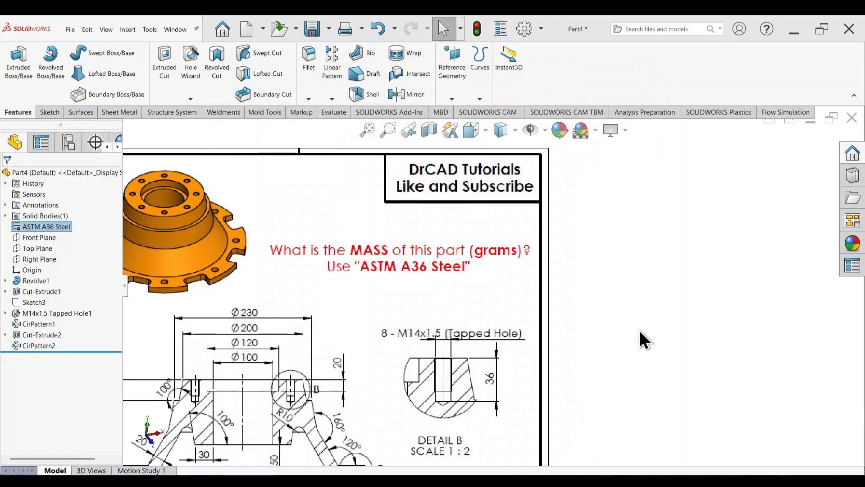
Delete the reference drawing image beside the finished hub
scroll(639, 329, "up", 7)
scroll(639, 378, "down", 3)
left_click(266, 251)
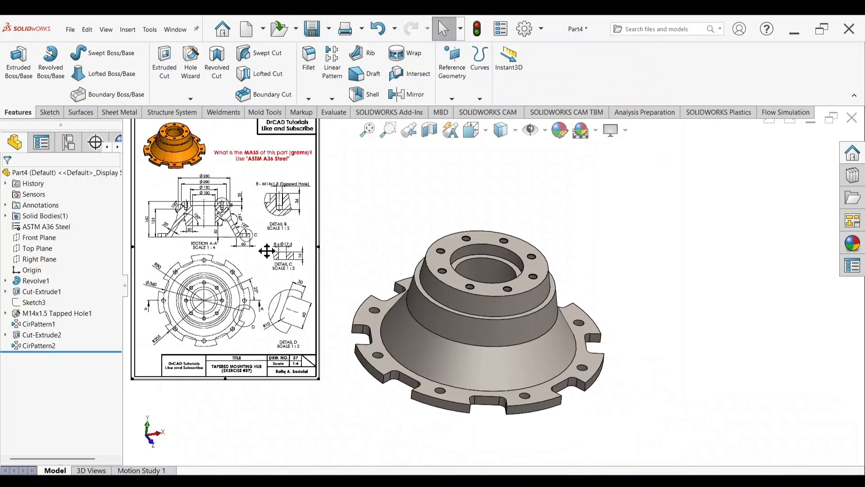
key("Delete")
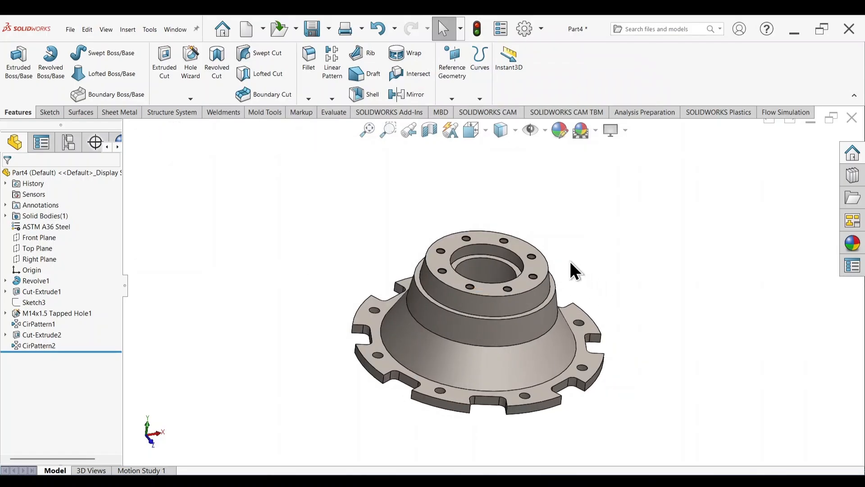
Evaluate the hub's mass properties and highlight its mass in grams, then close the results
scroll(571, 270, "up", 1)
scroll(576, 315, "down", 2)
middle_click_drag(567, 318, 446, 270)
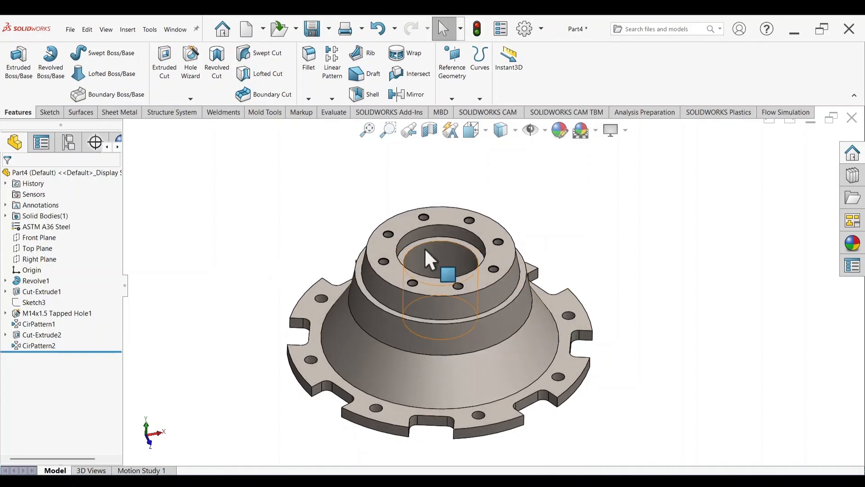
left_click(334, 112)
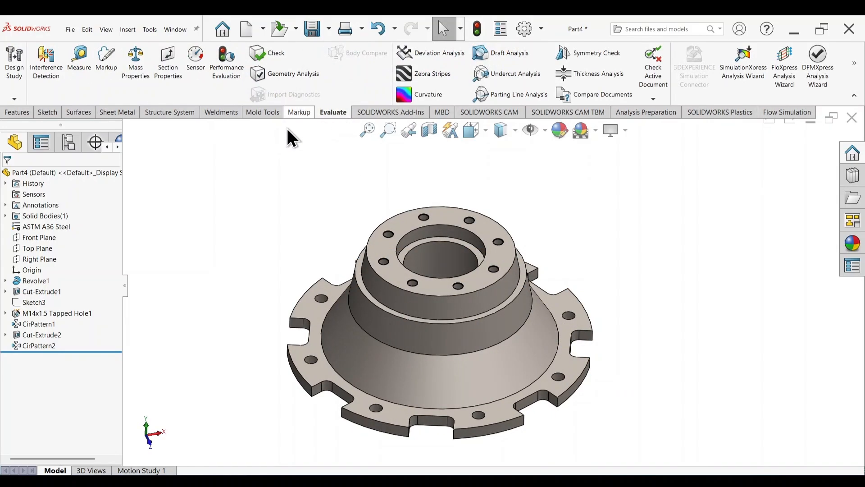
left_click(132, 71)
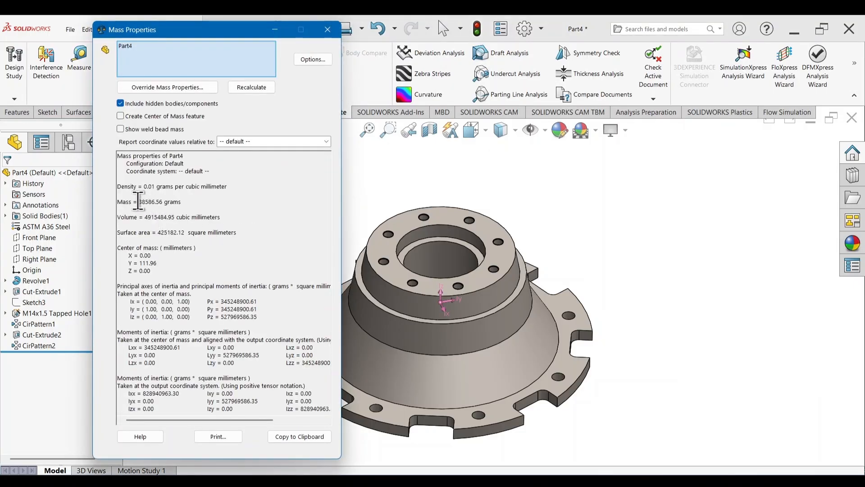
left_click_drag(138, 201, 159, 201)
left_click(331, 27)
middle_click_drag(671, 271, 656, 346)
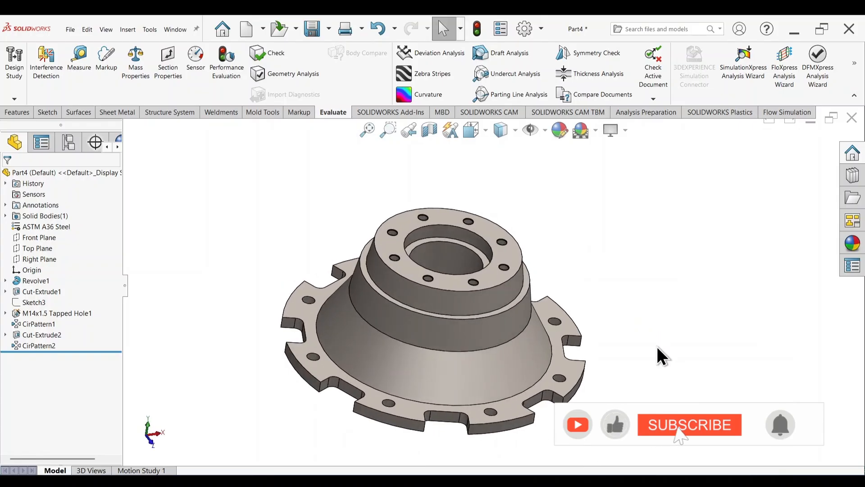